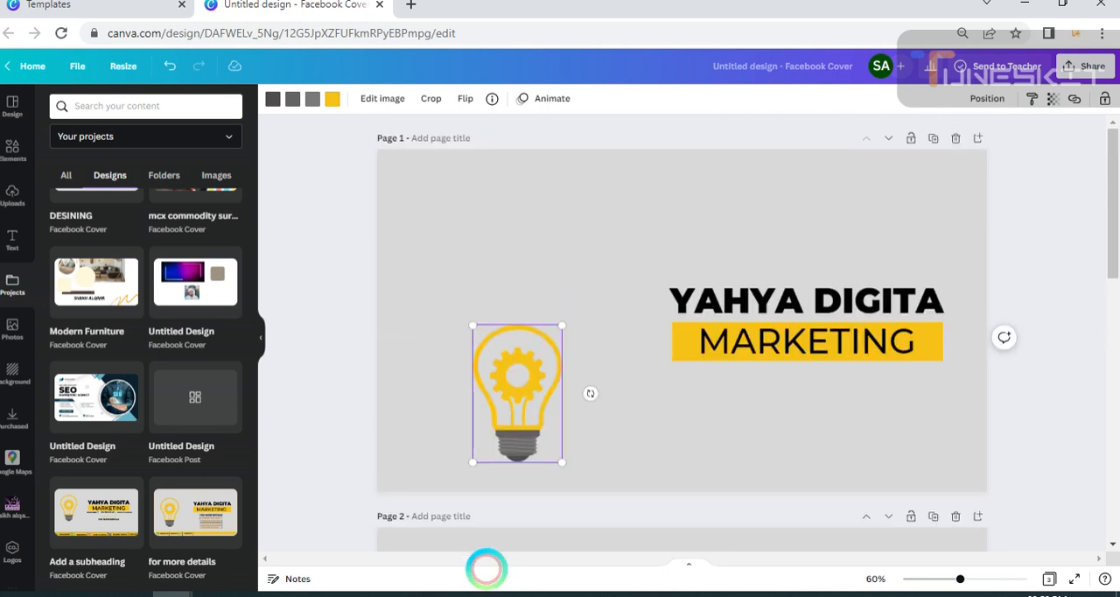
Enlarge the light bulb graphic on page 1 and place it on the page's left side, vertically near the middle.
drag(517, 449, 465, 329)
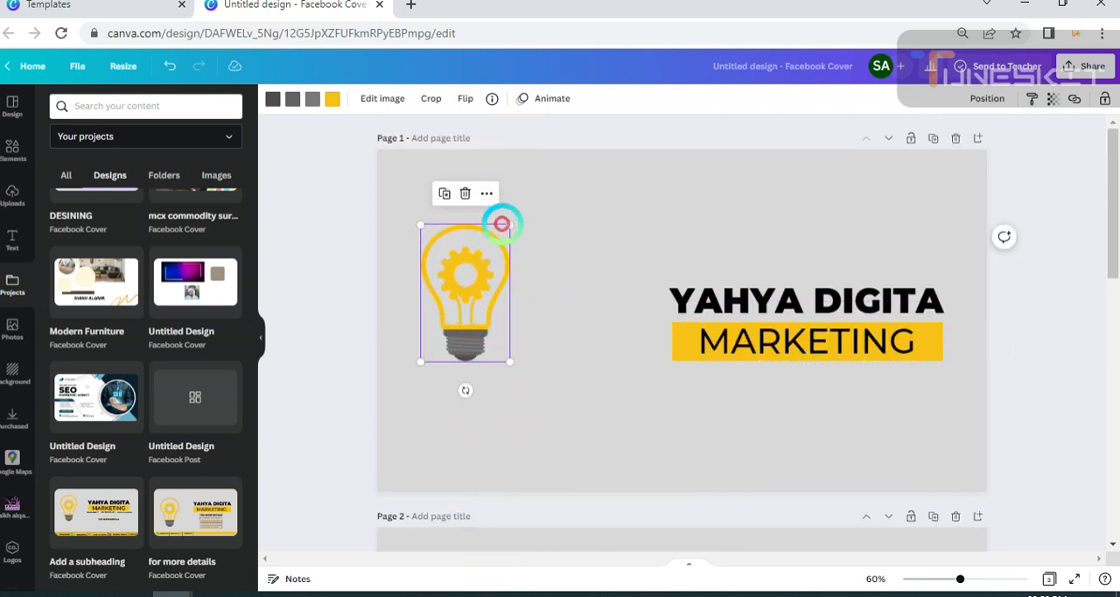
drag(507, 219, 569, 166)
drag(491, 237, 471, 300)
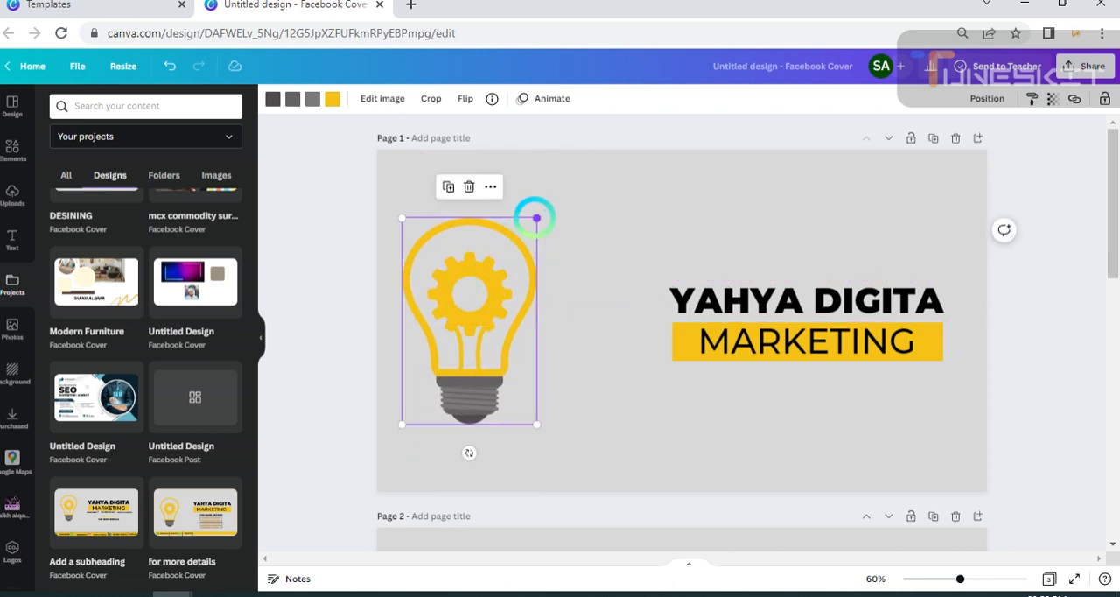
drag(533, 216, 520, 242)
drag(450, 350, 442, 344)
click(994, 428)
Duplicate the bold black heading on page 1 and place the copy below the yellow MARKETING bar.
scroll(464, 390, down, 2)
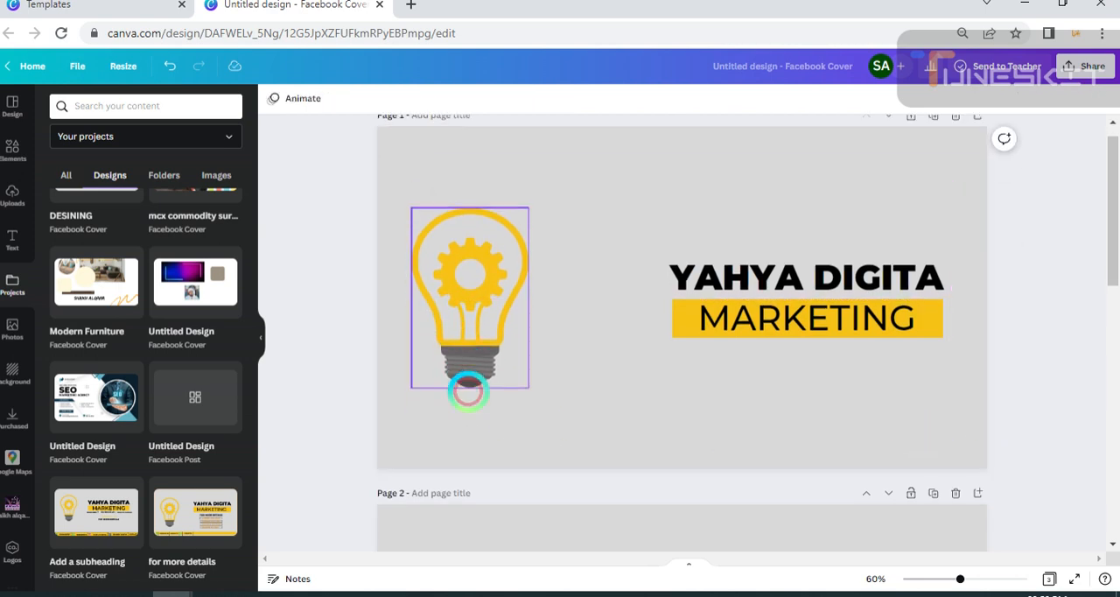
scroll(674, 392, down, 3)
scroll(675, 391, up, 4)
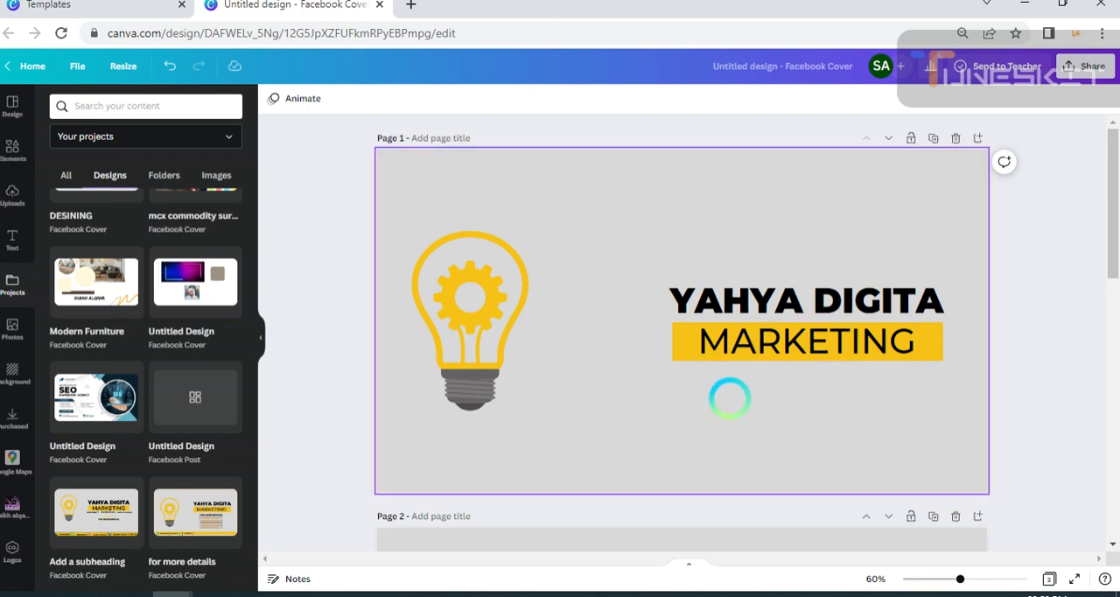
click(755, 299)
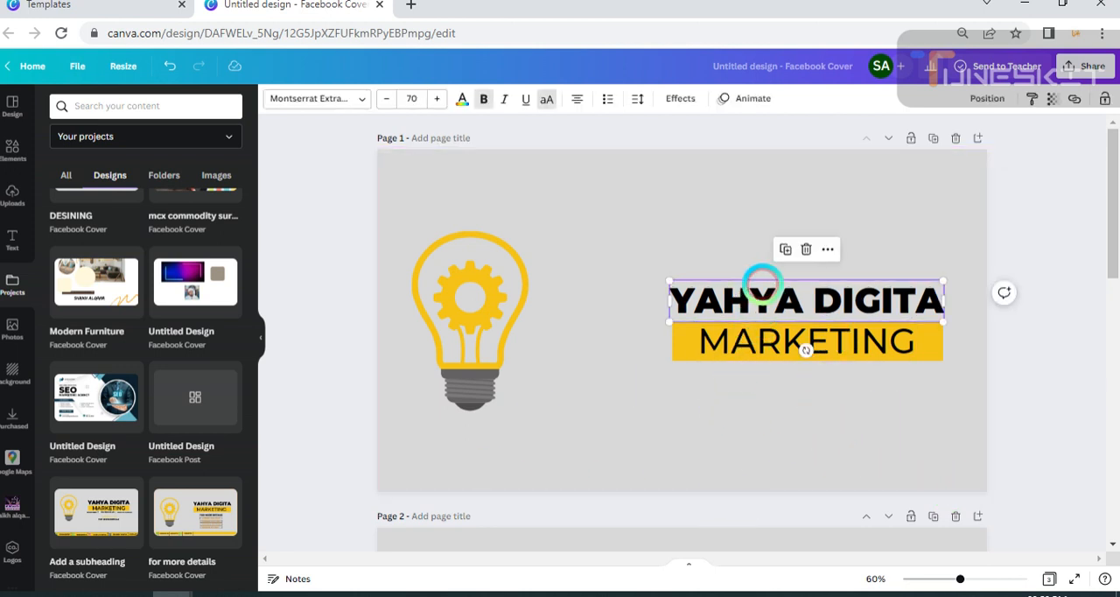
click(784, 249)
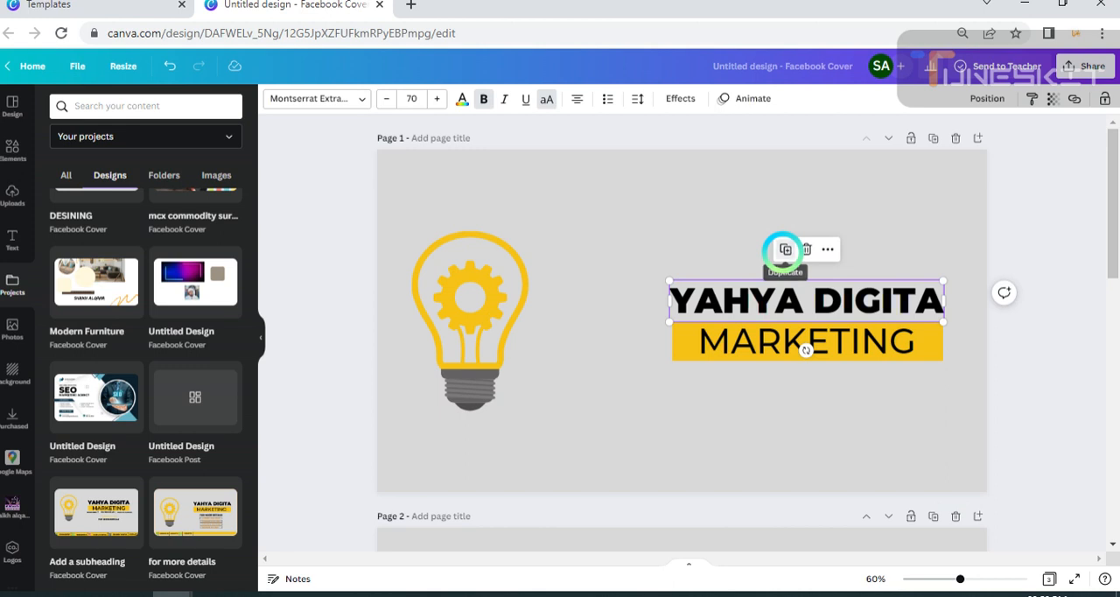
drag(805, 318, 794, 402)
Replace the duplicated heading's text with "DESINGING".
double_click(812, 404)
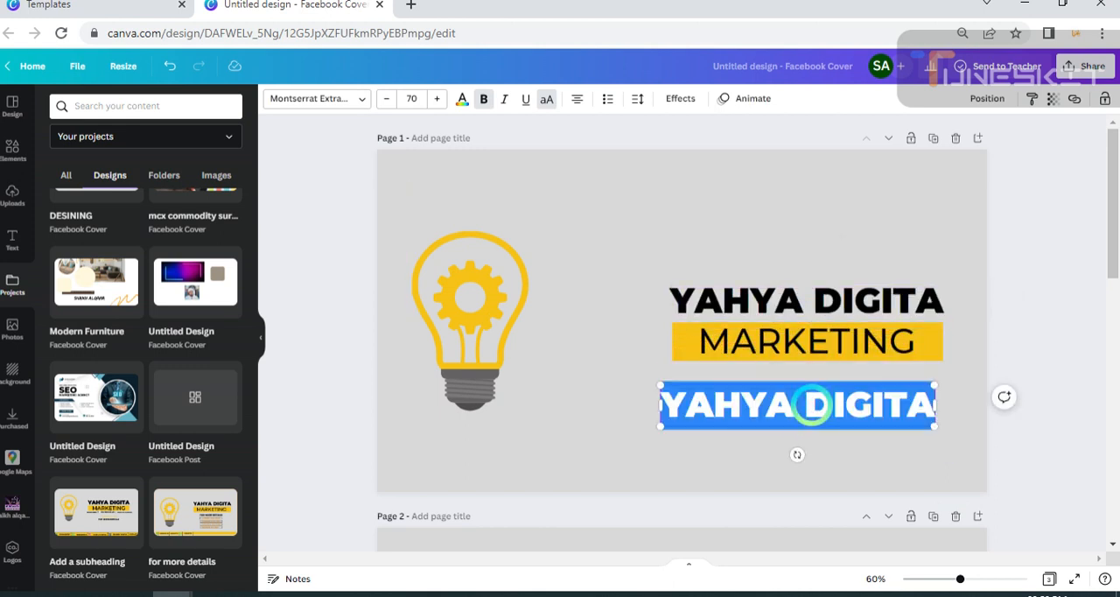
key(BackSpace)
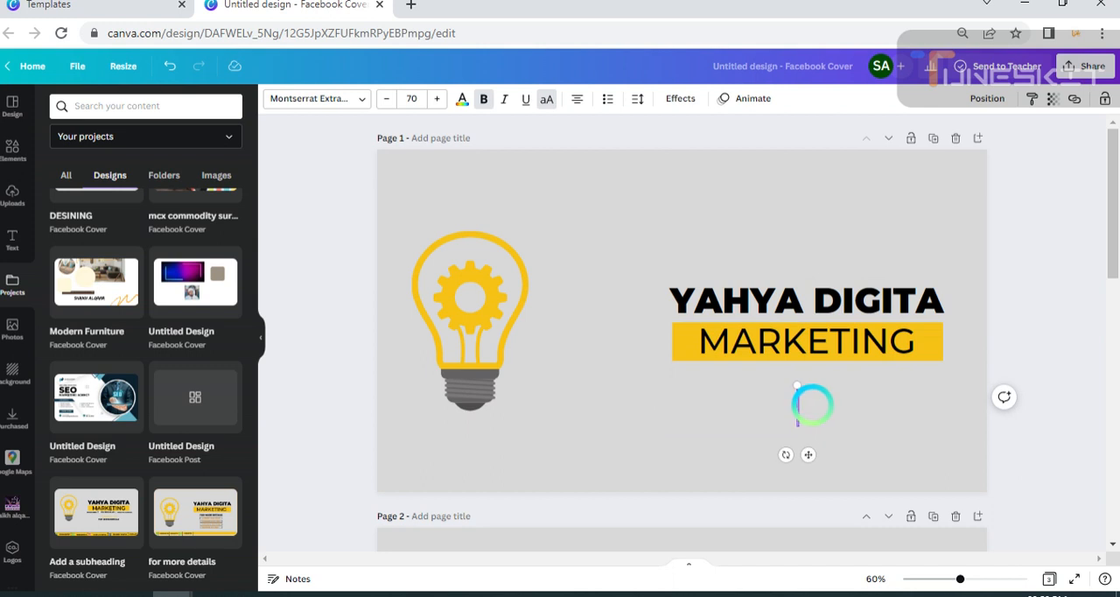
text(DES)
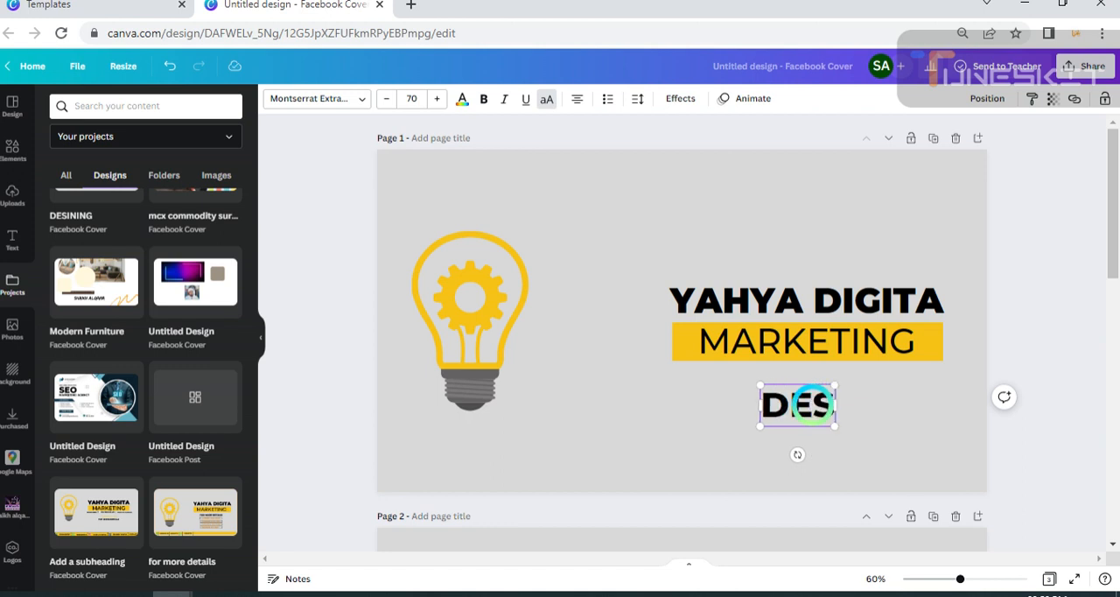
text(I)
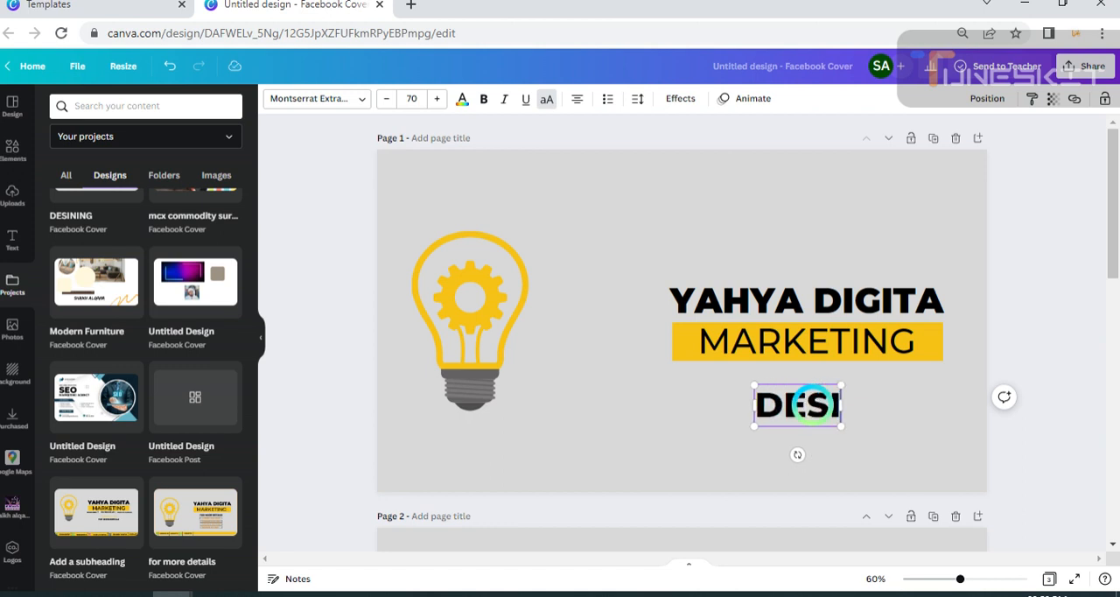
text(N)
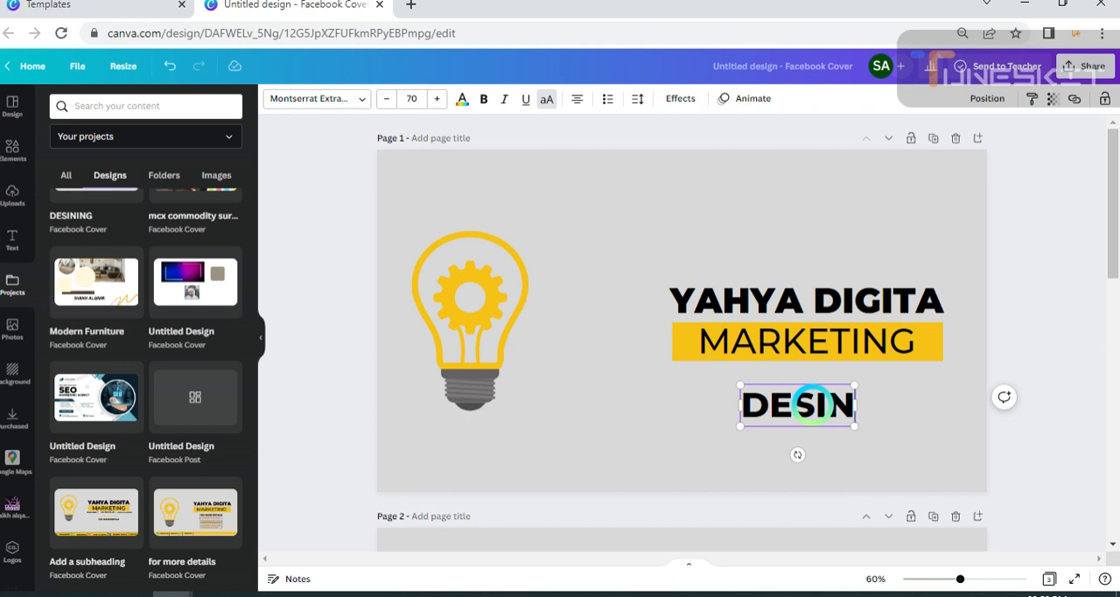
text(G)
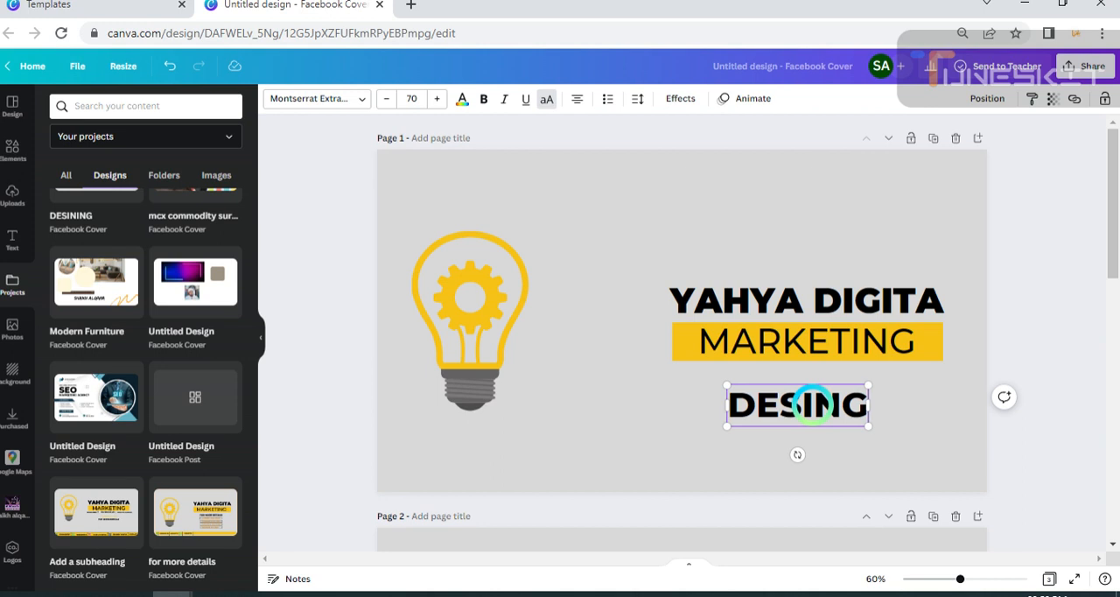
text(I)
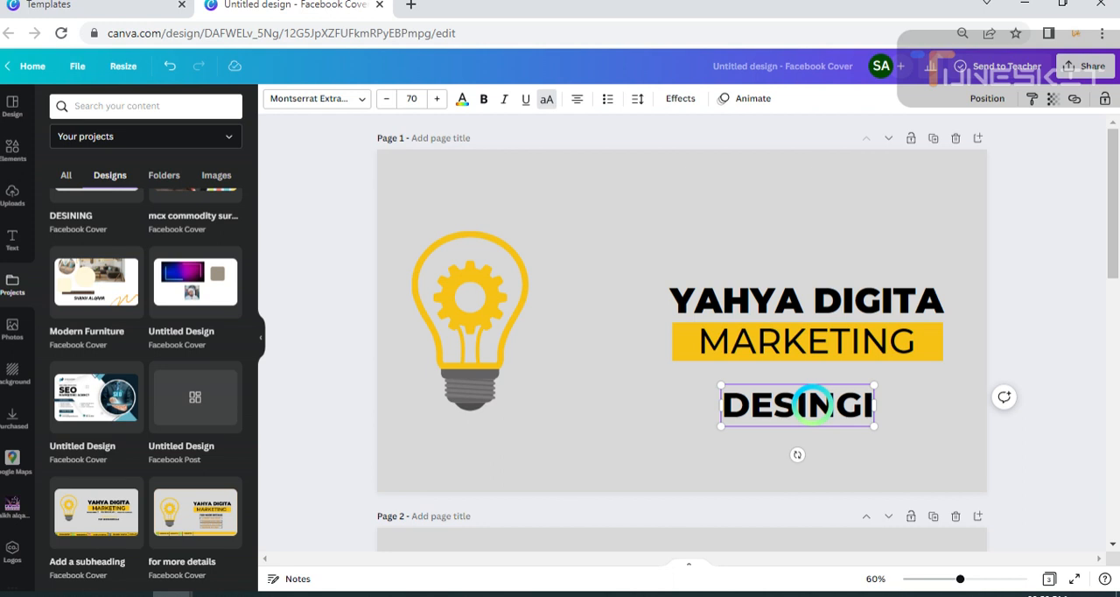
text(NG)
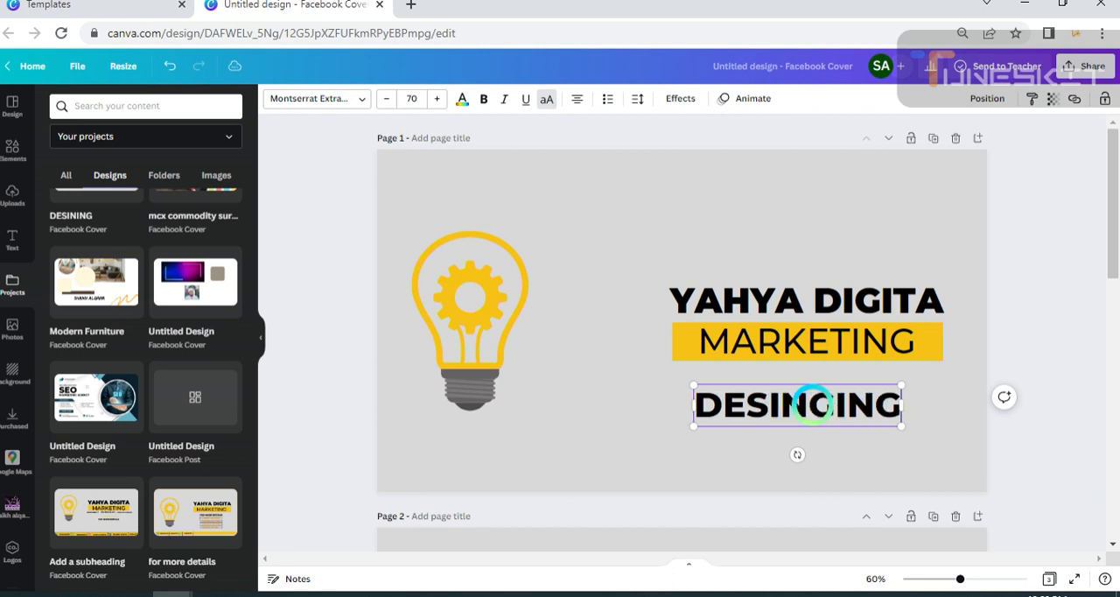
click(927, 450)
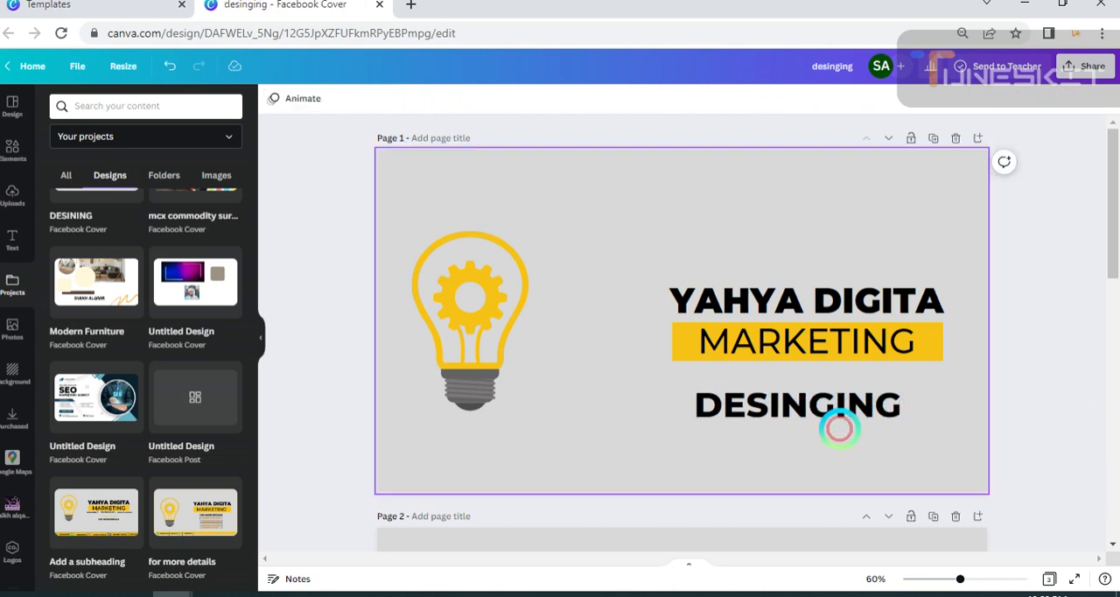
Set the DESINGING text's font size to 24.
click(849, 412)
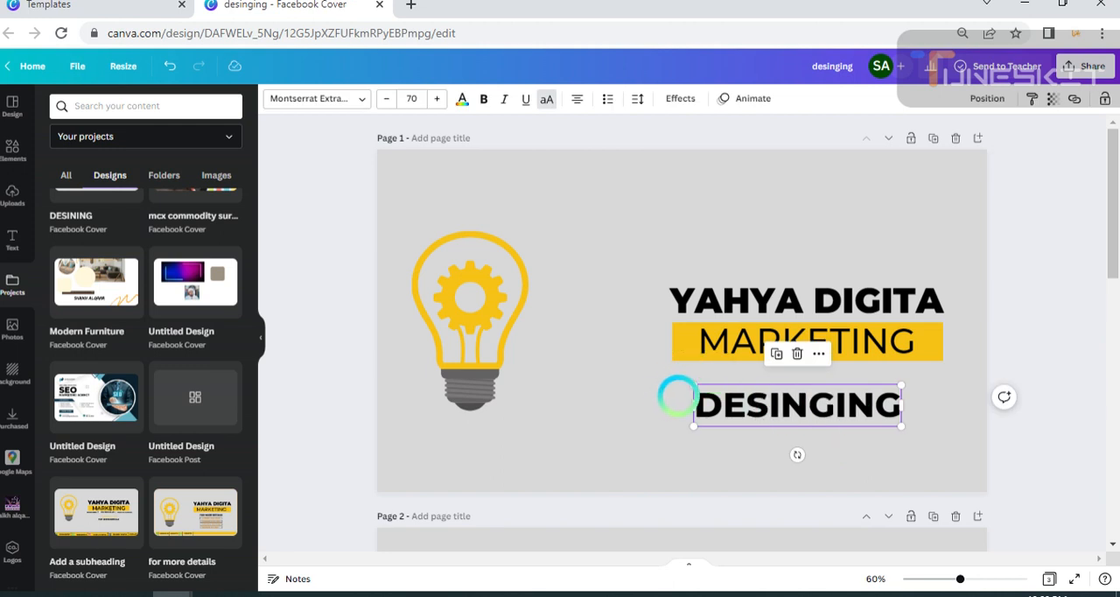
click(411, 96)
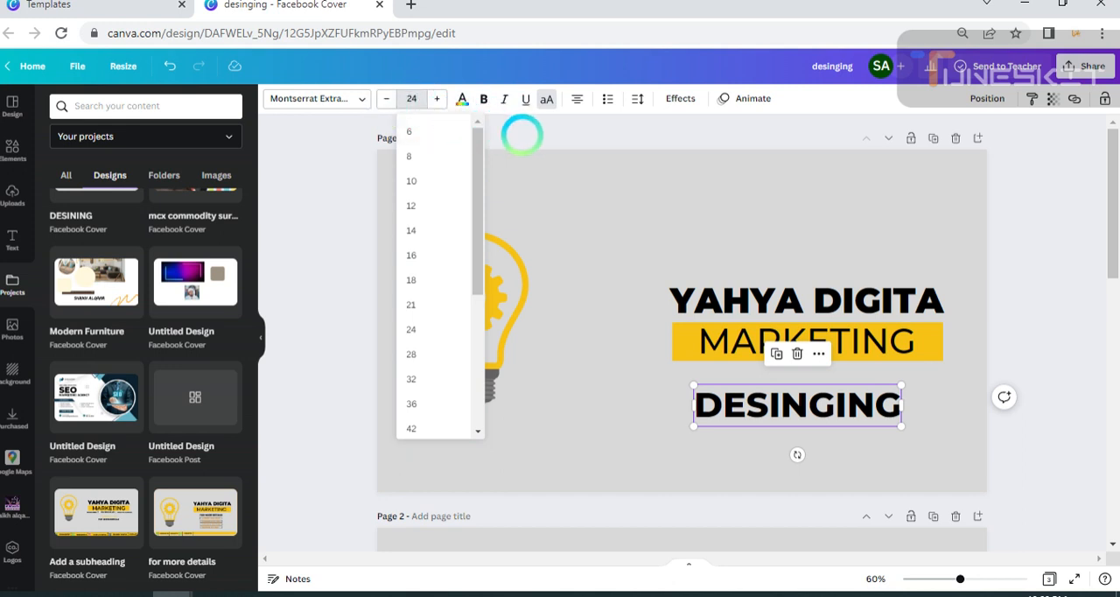
click(378, 147)
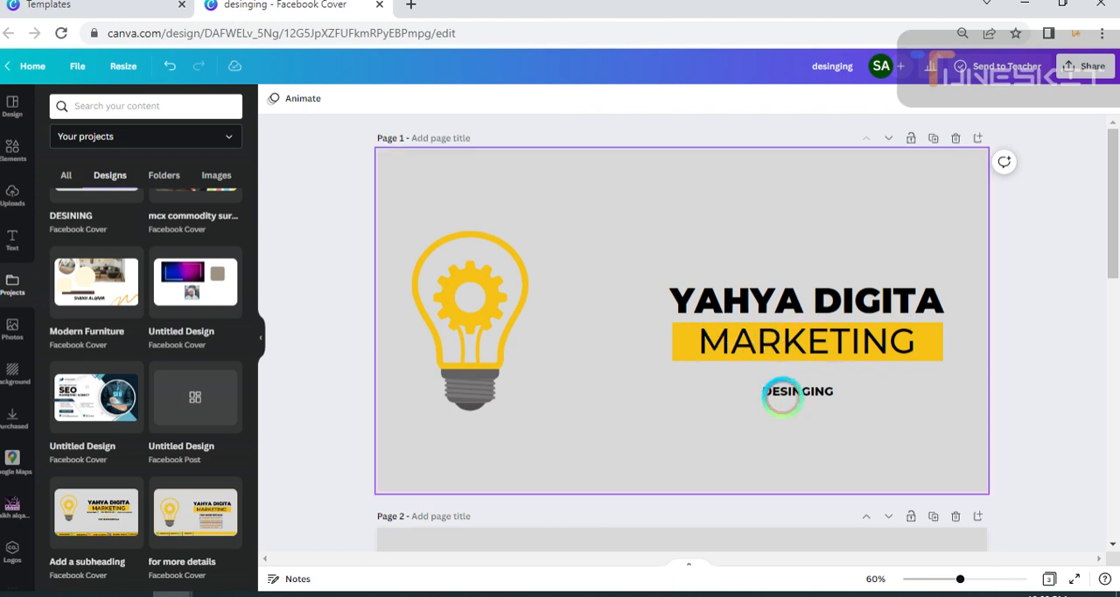
Place the DESINGING text directly under the MARKETING bar, aligned with the bar's left edge.
drag(794, 387, 720, 381)
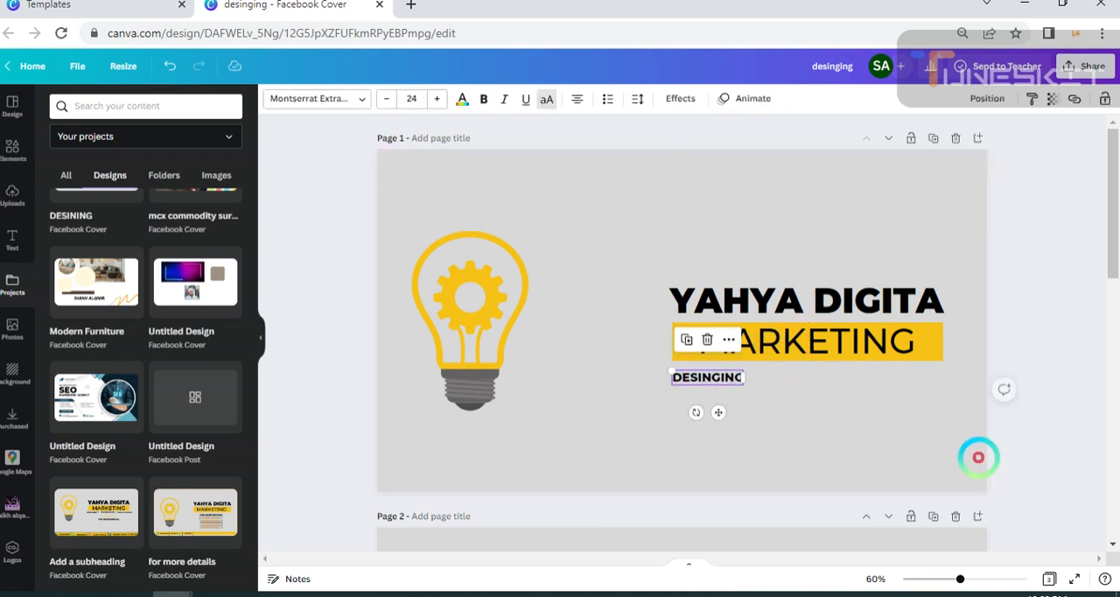
click(517, 415)
scroll(577, 415, down, 1)
scroll(578, 415, up, 1)
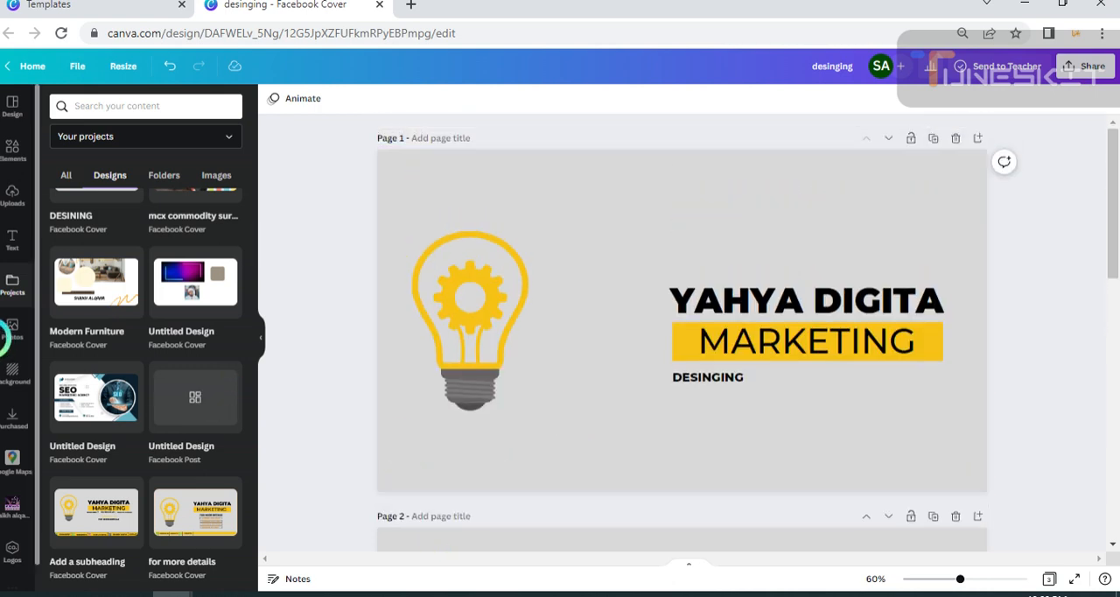
scroll(513, 466, down, 2)
scroll(514, 466, up, 2)
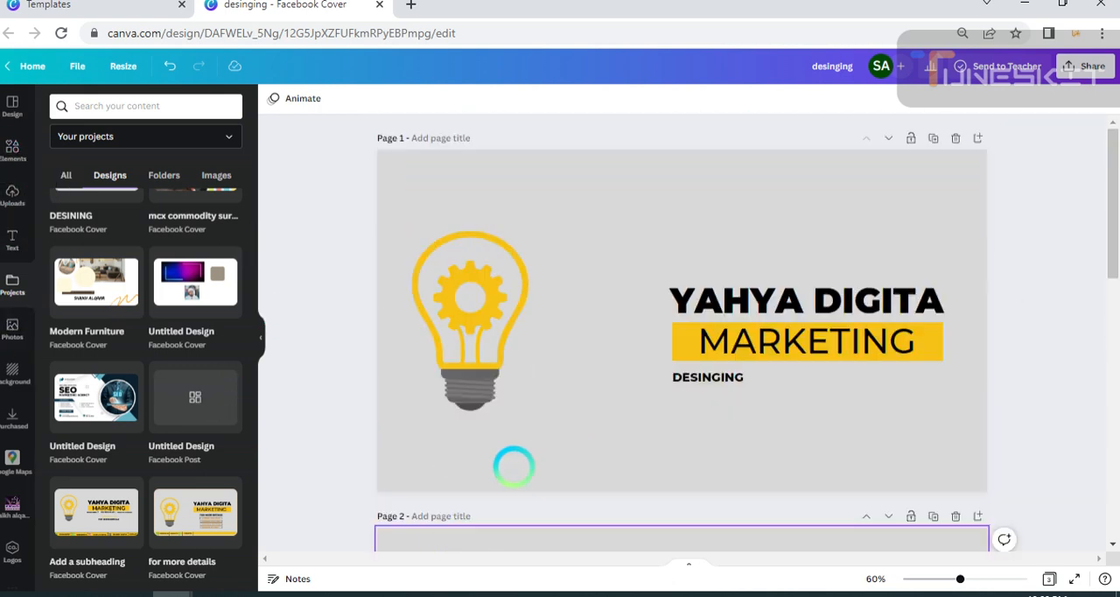
click(699, 377)
drag(697, 372, 700, 373)
click(637, 510)
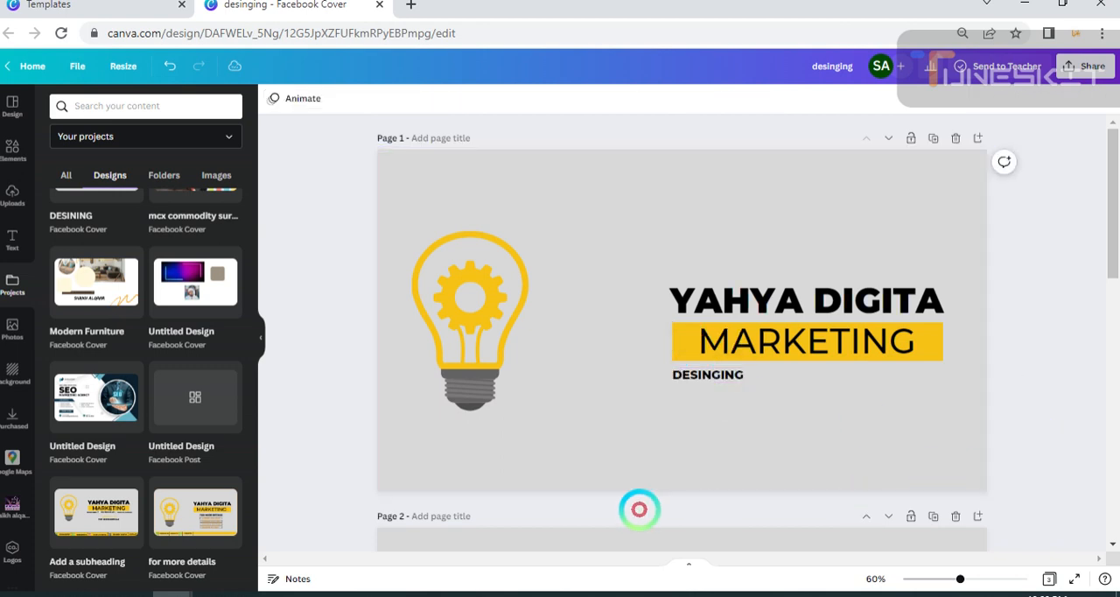
Bring the vertical divider line beside DESINGING on page 3 onto page 1, placing it just right of the DESINGING text.
scroll(462, 434, down, 2)
scroll(680, 415, up, 2)
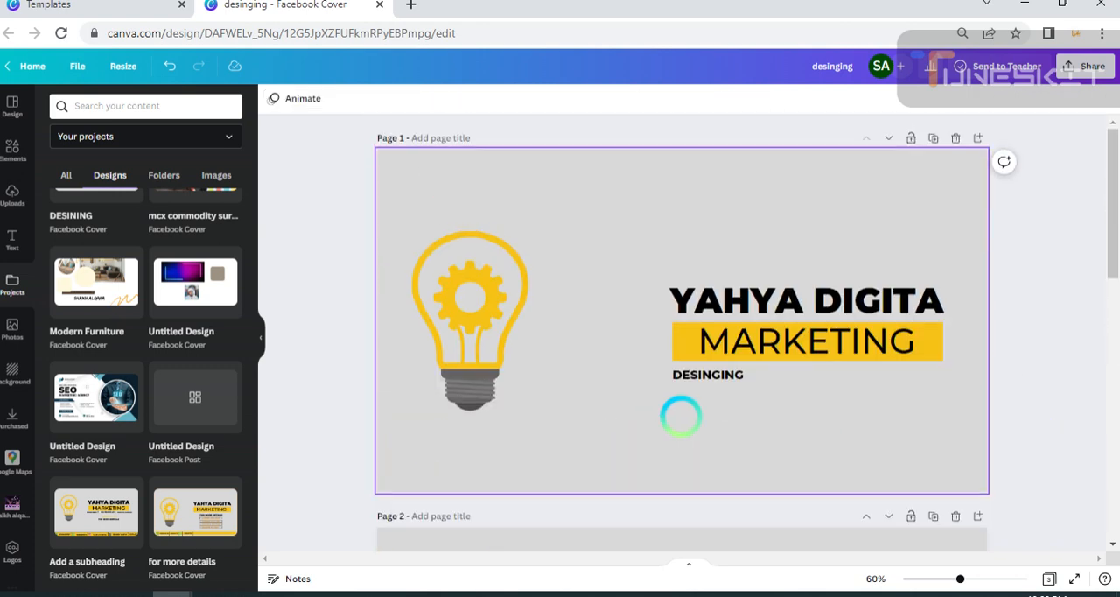
scroll(681, 415, down, 5)
scroll(680, 417, down, 3)
scroll(676, 412, up, 2)
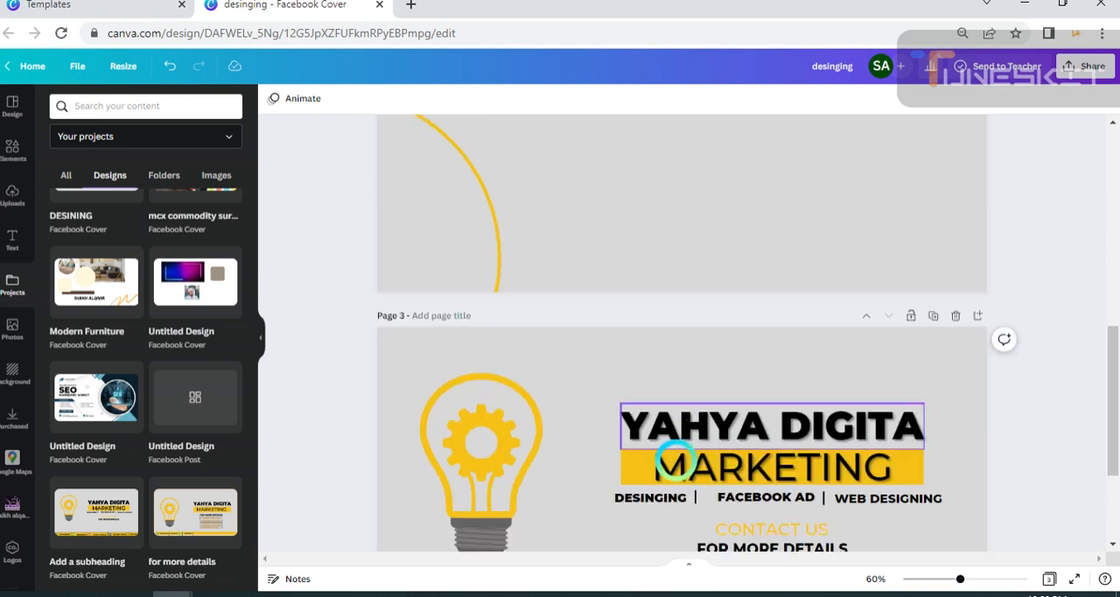
click(696, 496)
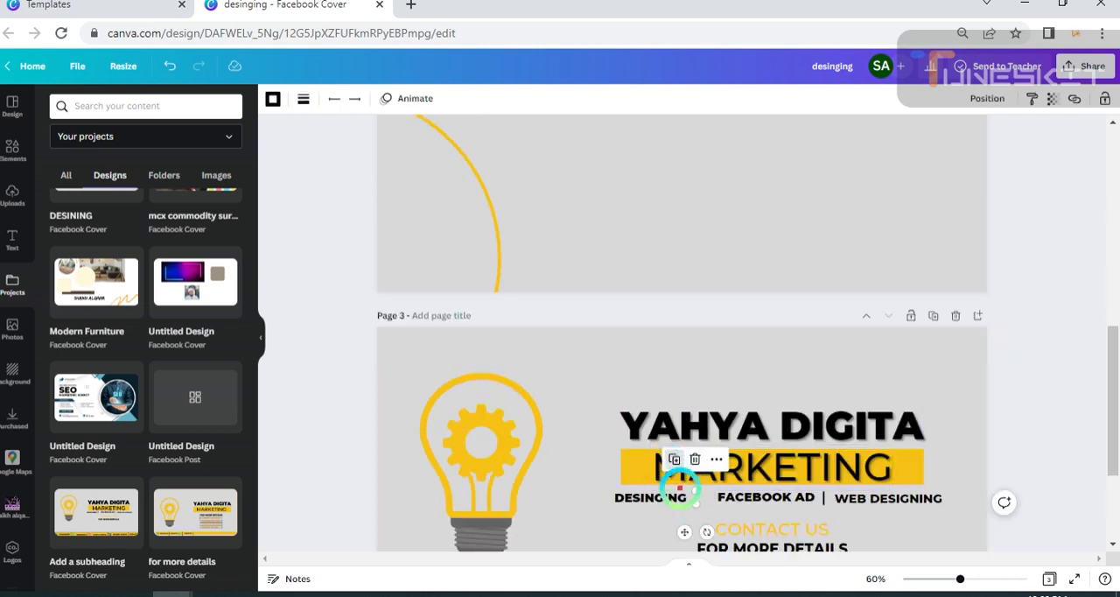
drag(690, 533, 712, 220)
scroll(711, 219, up, 3)
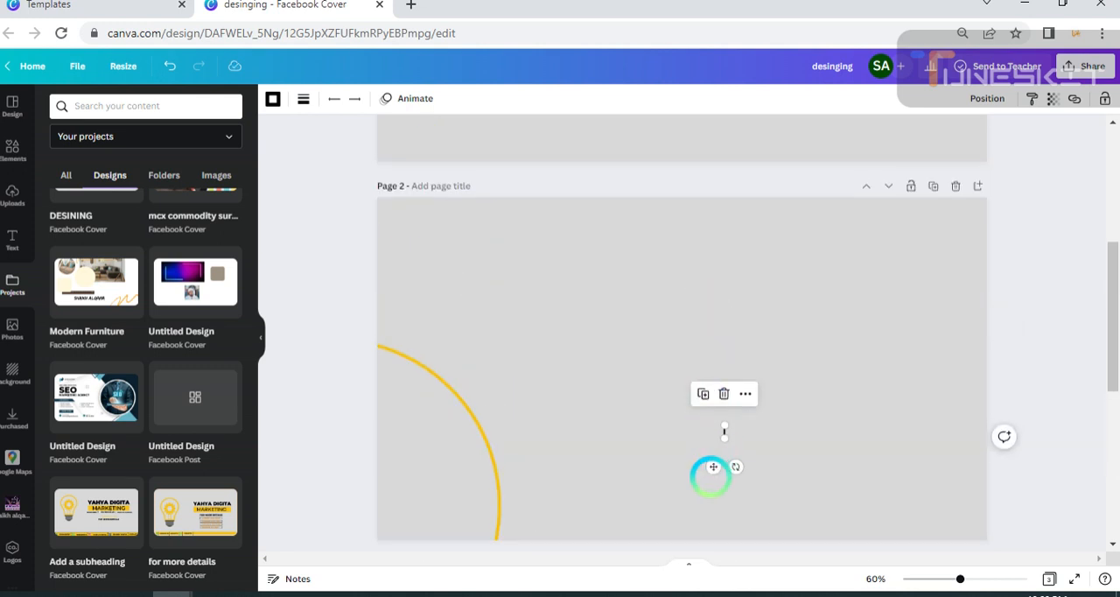
drag(713, 466, 740, 140)
scroll(715, 262, up, 1)
scroll(715, 263, up, 3)
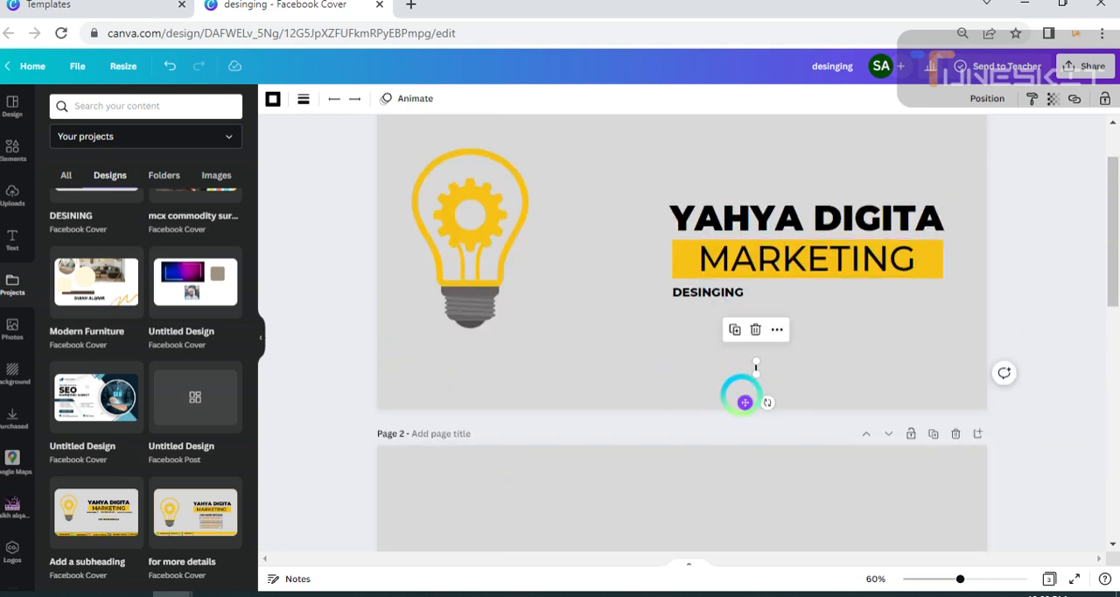
drag(743, 401, 740, 323)
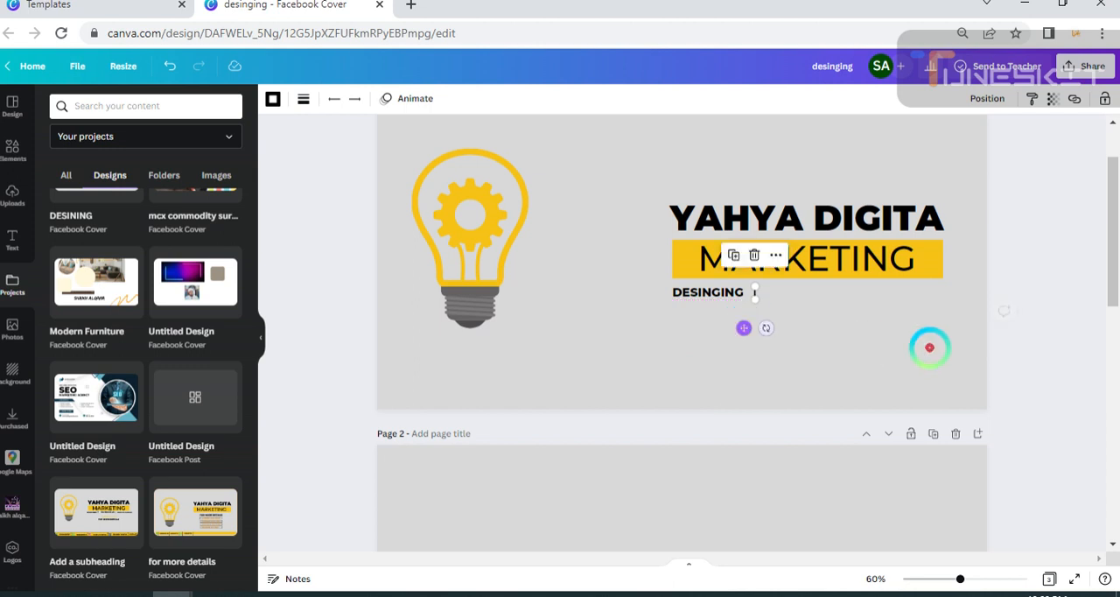
click(1062, 357)
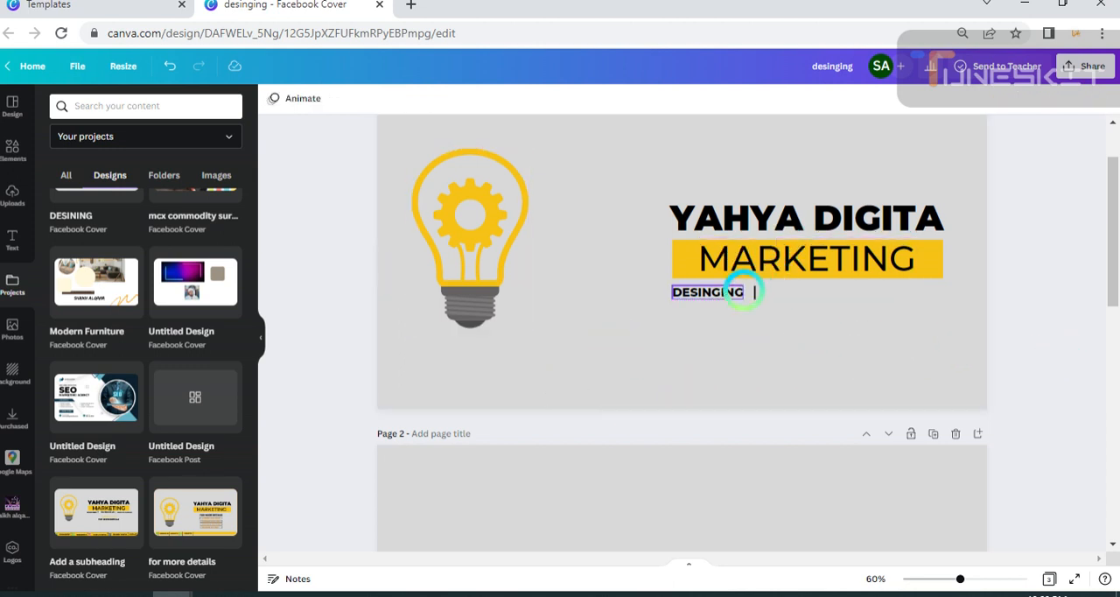
Shift the DESINGING text on page 1 slightly left and bring the divider line closer to its right end.
click(719, 295)
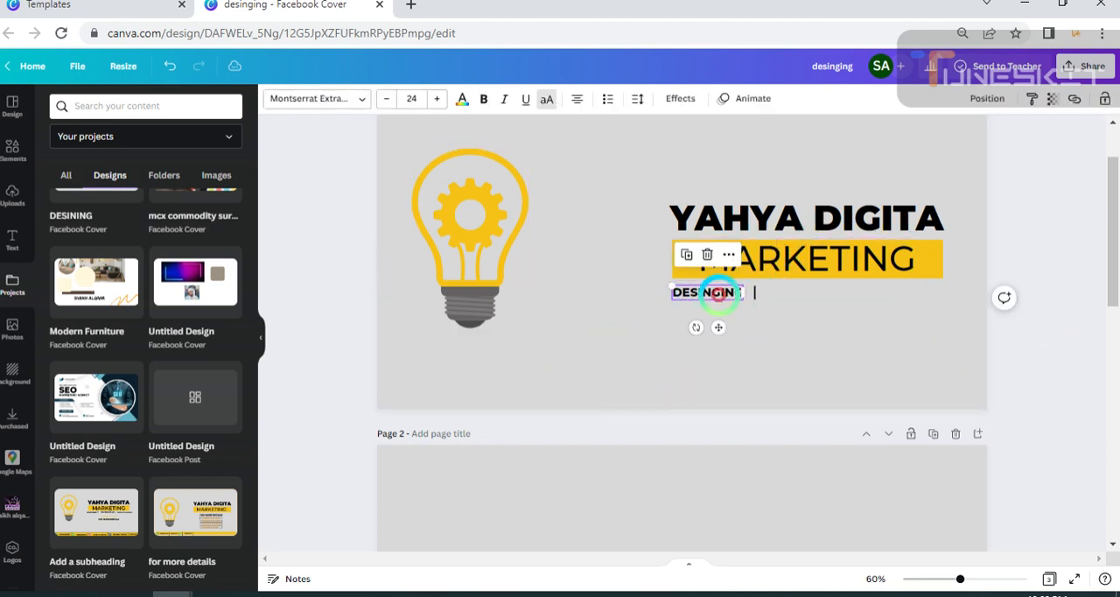
drag(713, 296, 704, 295)
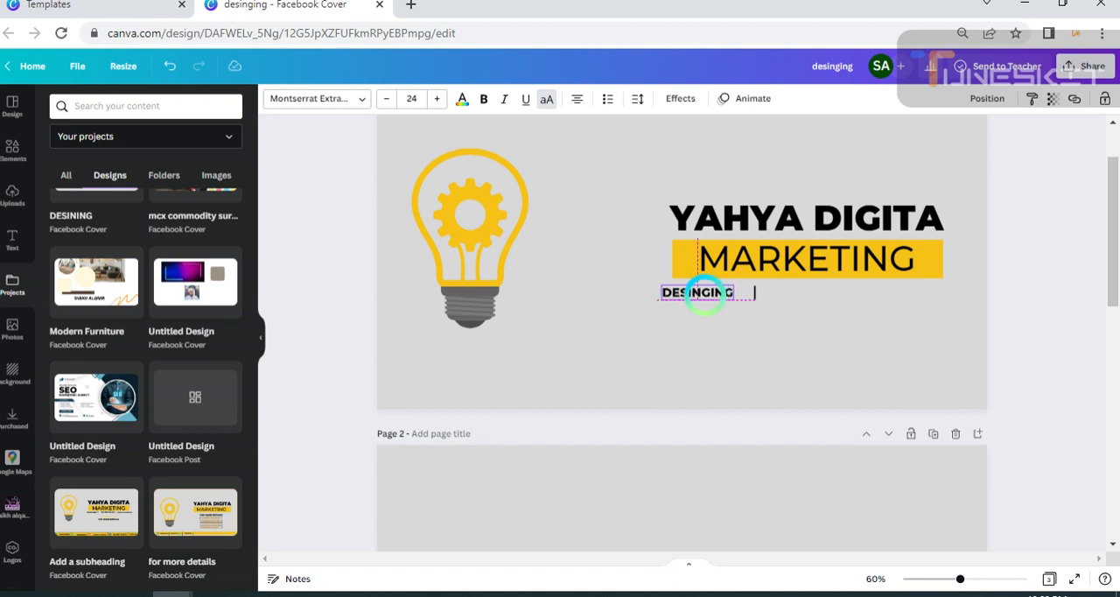
click(752, 282)
click(751, 293)
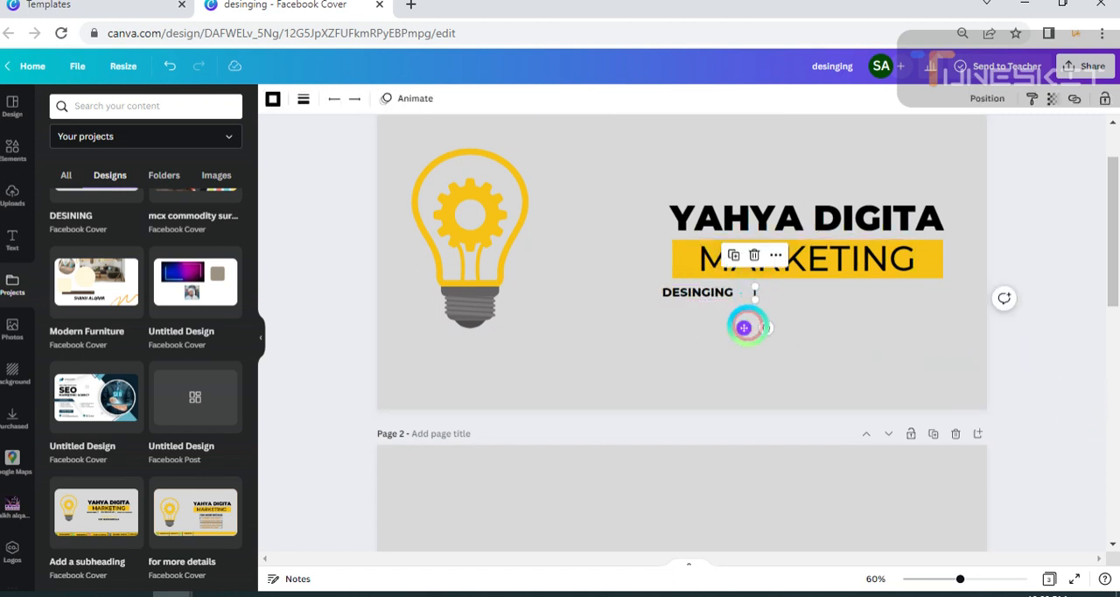
drag(740, 325, 738, 326)
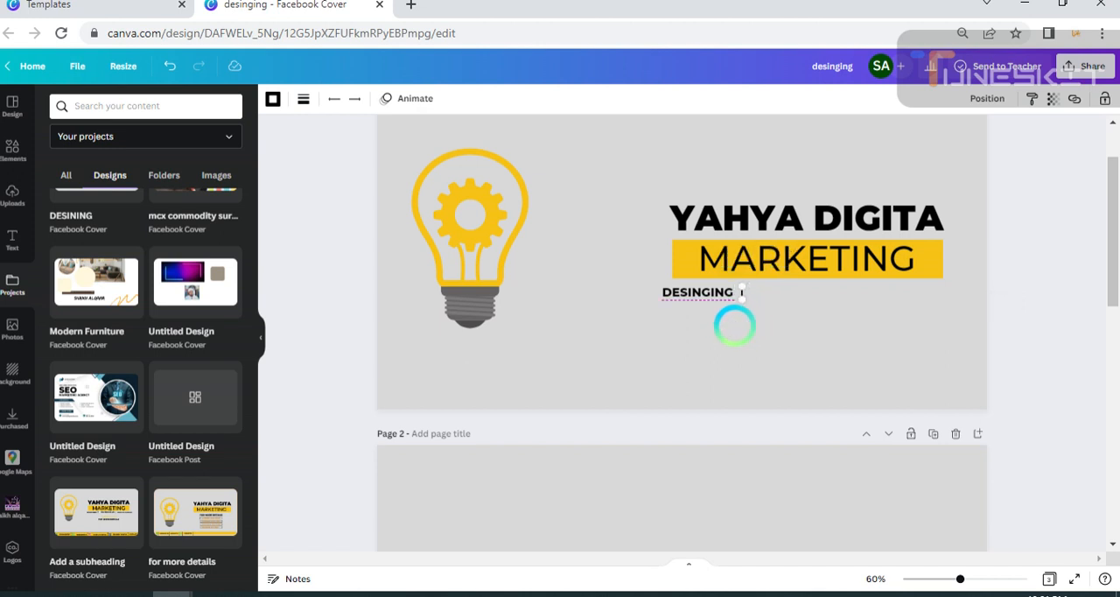
drag(735, 325, 734, 326)
click(1055, 364)
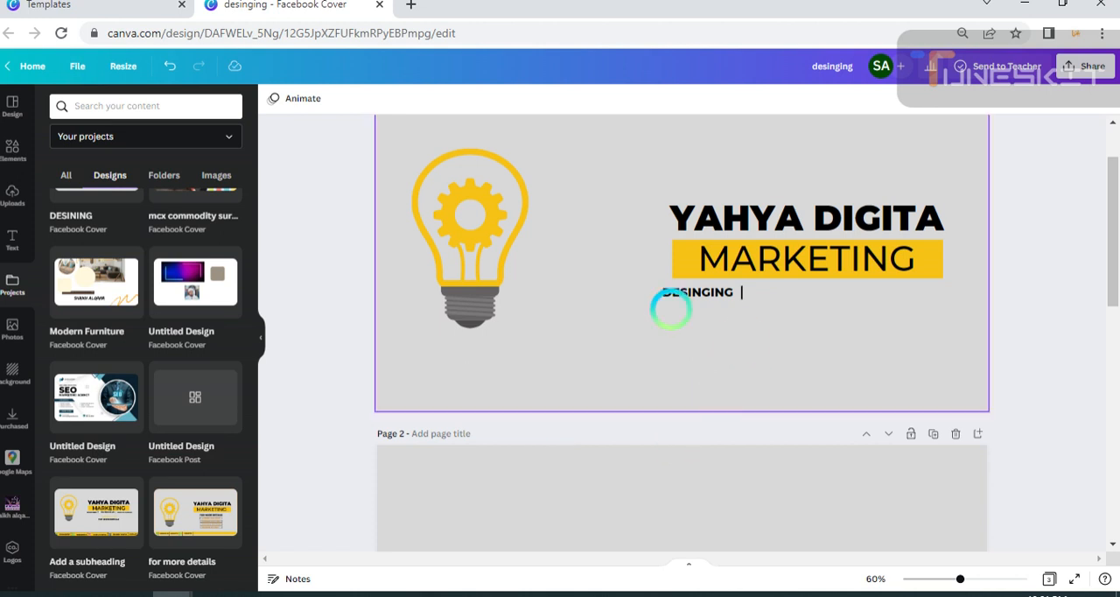
Duplicate the DESINGING text and place the copy just right of the divider line on the same row.
click(676, 292)
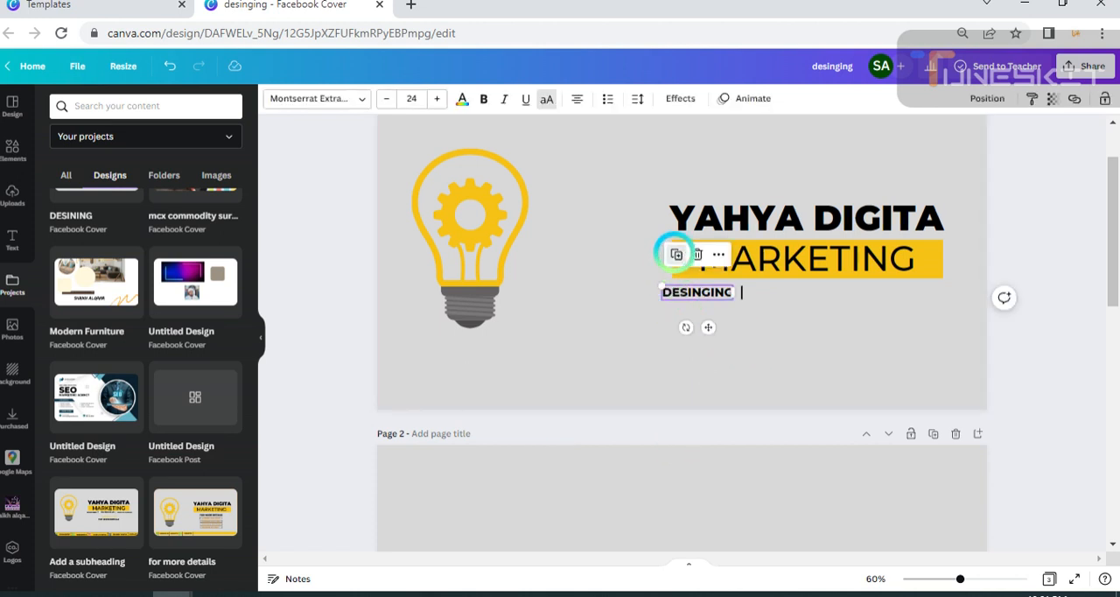
click(675, 253)
drag(702, 328, 794, 324)
Change the copied label's text to FACEBOOK AD and widen its text box so it fits on one line.
double_click(789, 293)
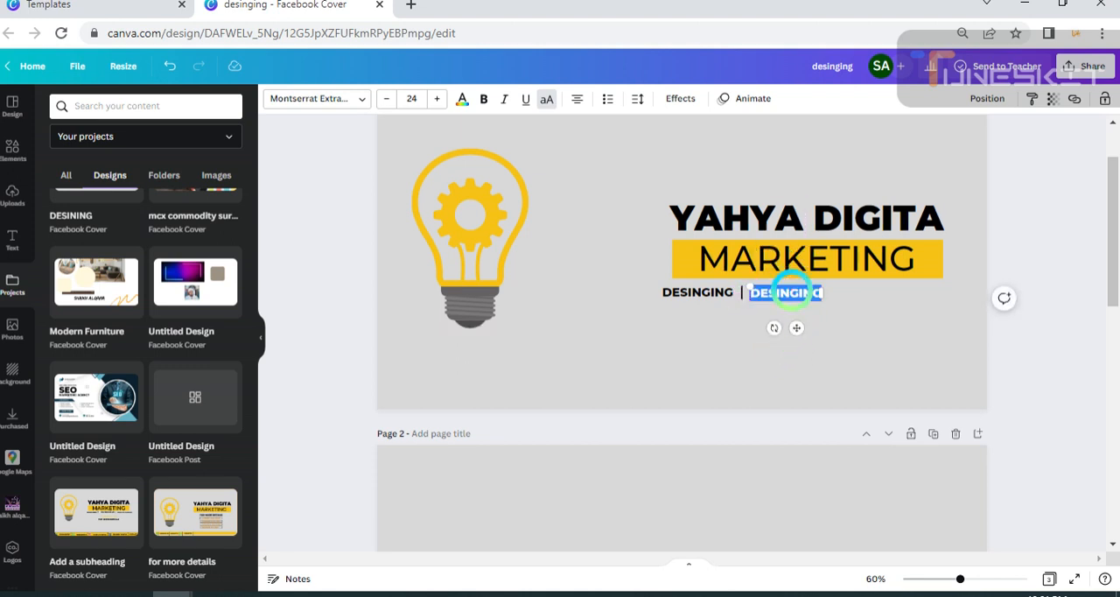
key(BackSpace)
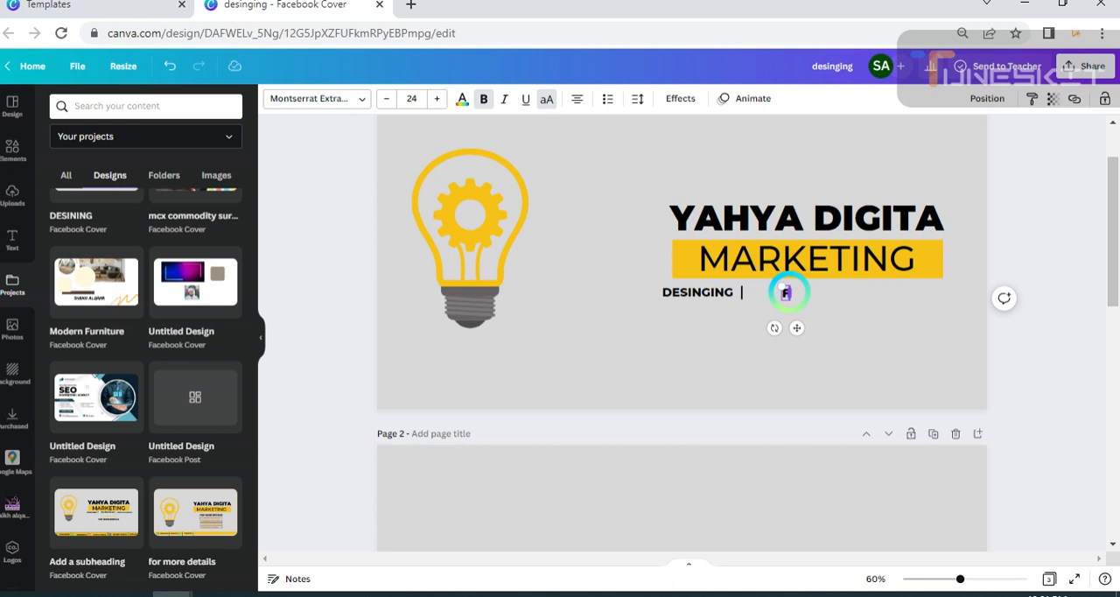
text(FACEBOOK)
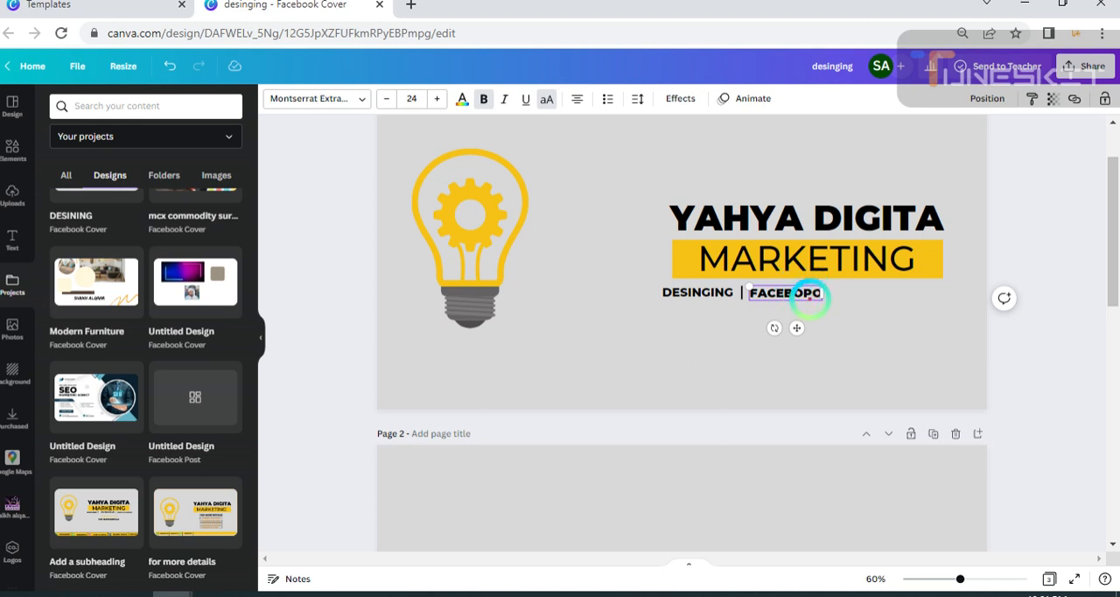
key(BackSpace)
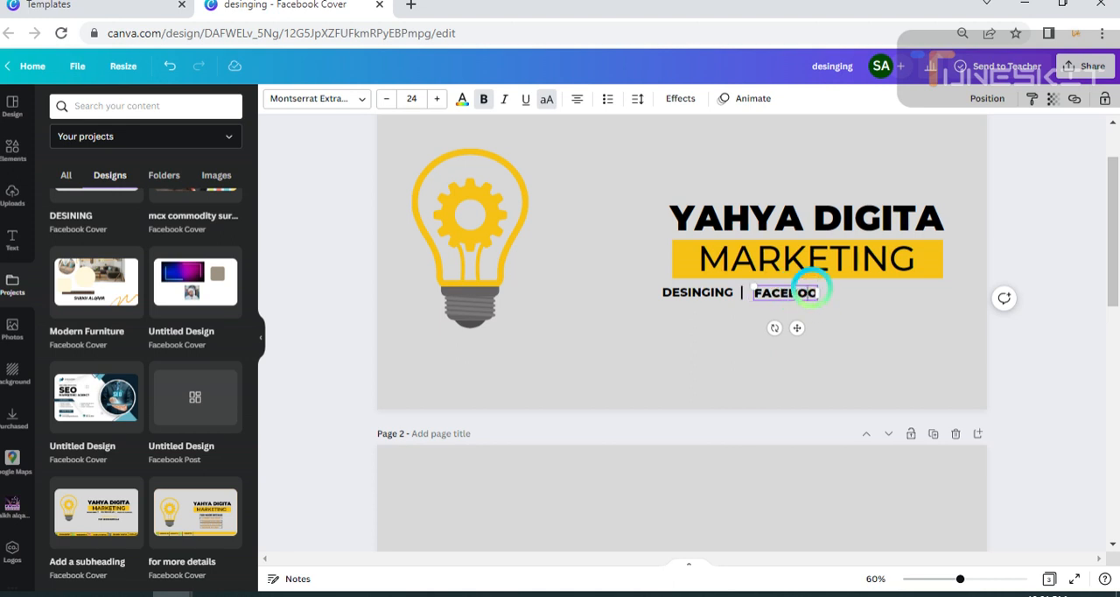
text(K)
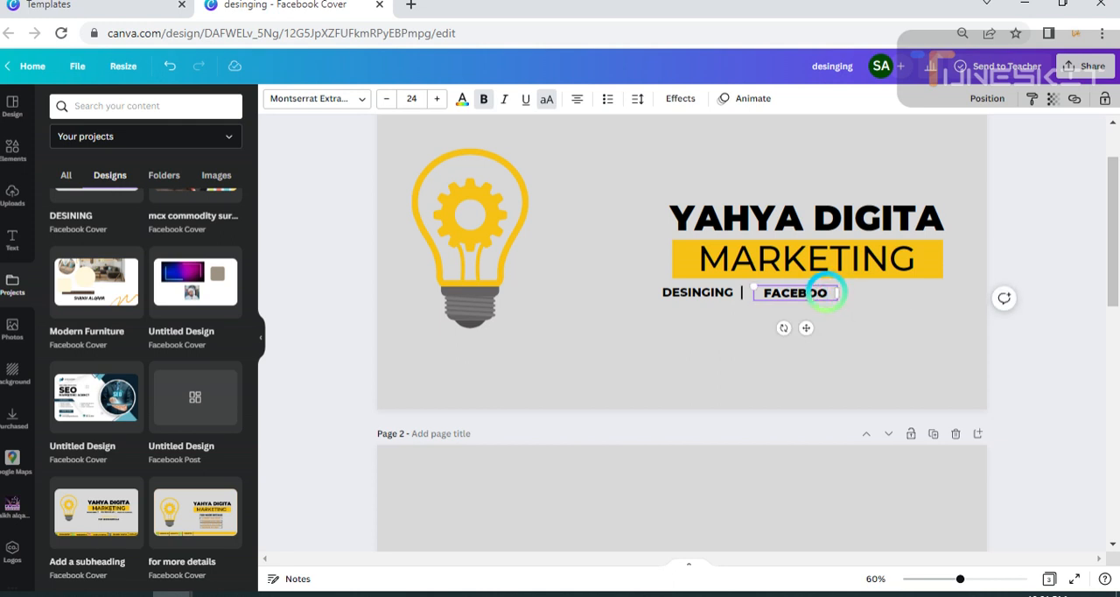
text(AD)
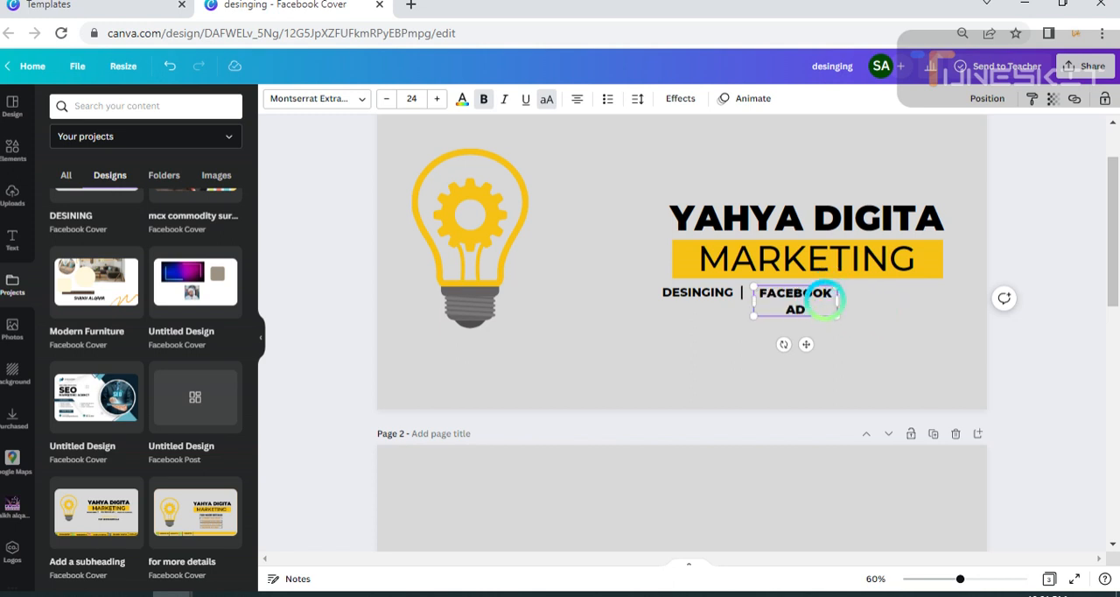
drag(836, 302, 856, 312)
click(1068, 412)
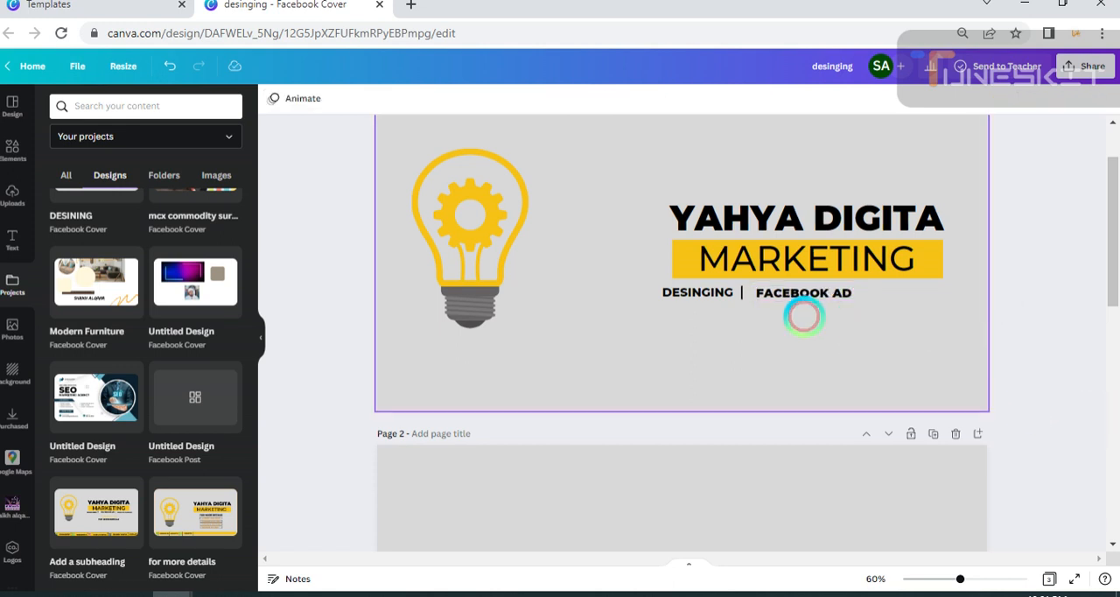
Nudge the FACEBOOK AD text slightly left toward the divider line, keeping it on the DESINGING row.
click(779, 295)
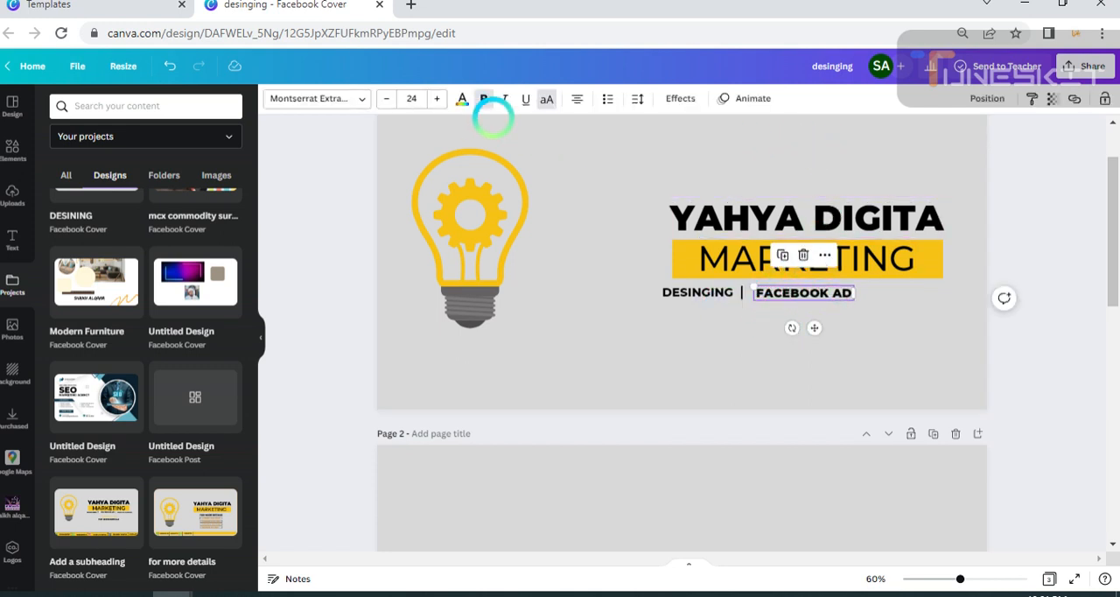
click(1082, 412)
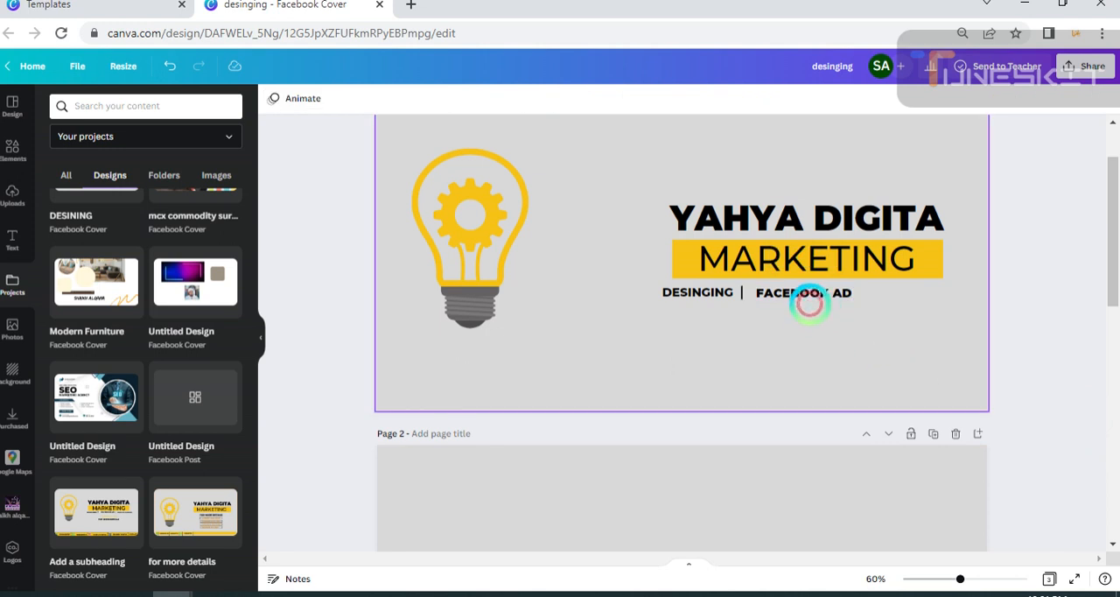
drag(810, 296, 817, 300)
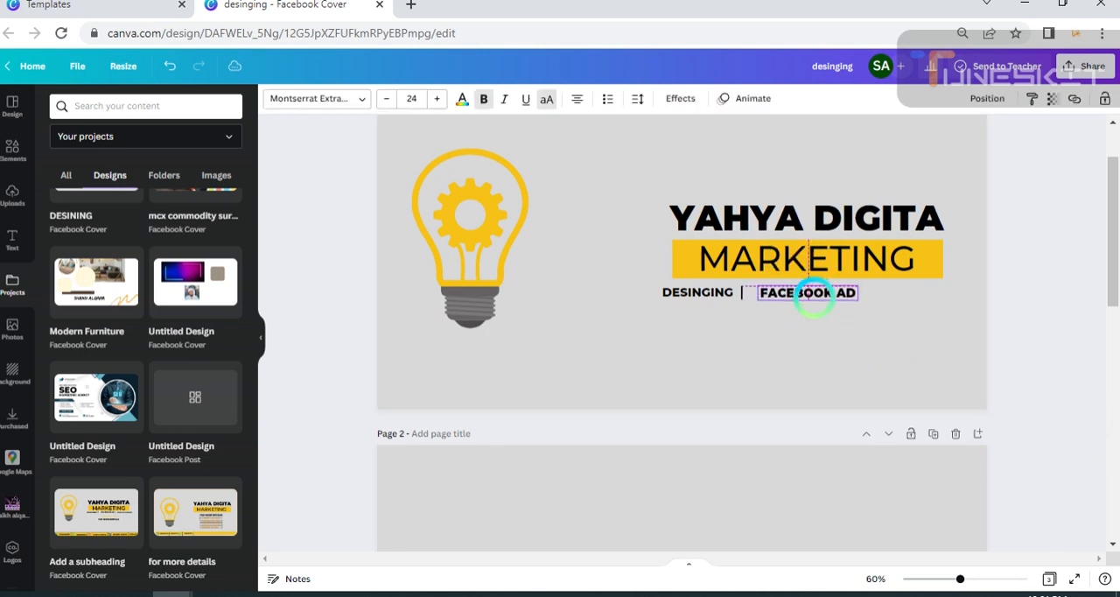
drag(811, 295, 802, 298)
click(345, 522)
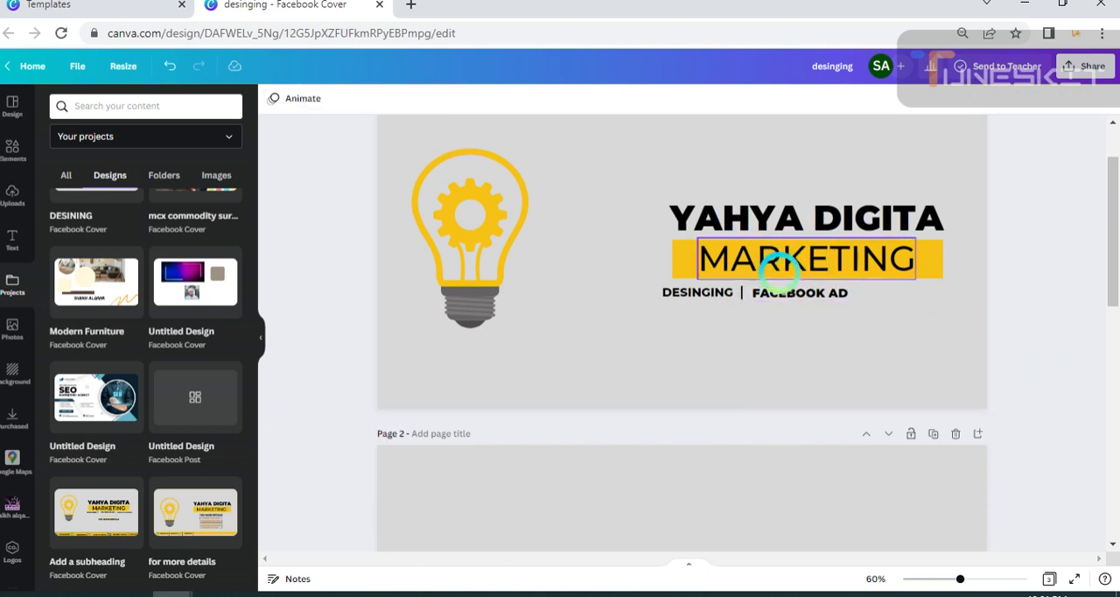
Duplicate the divider line, place the copy right of FACEBOOK AD, and shift FACEBOOK AD closer to the first divider.
click(739, 295)
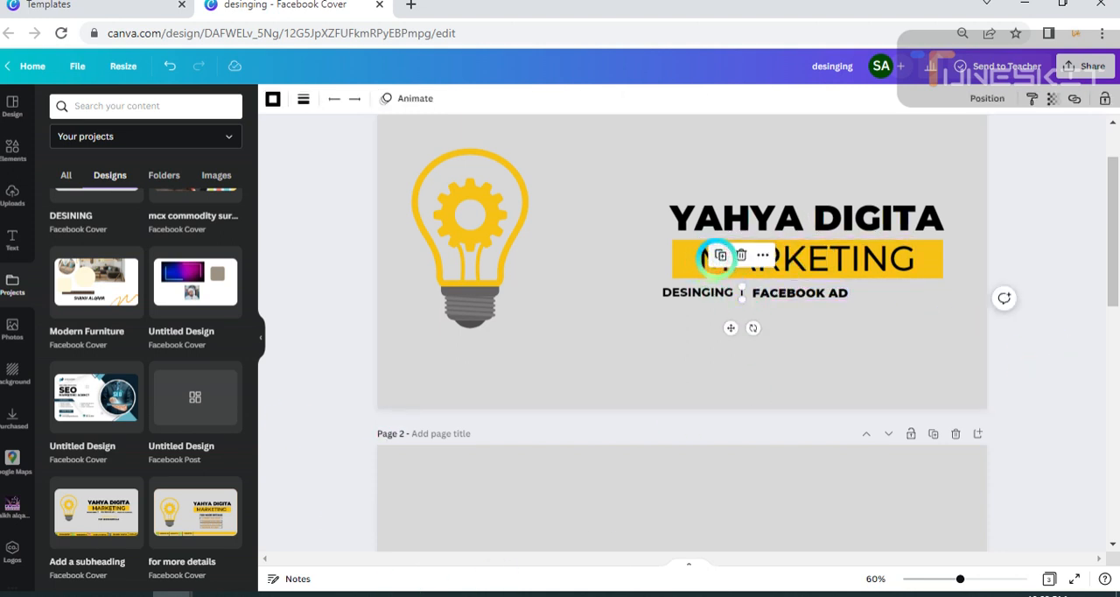
drag(746, 332, 844, 327)
click(1000, 321)
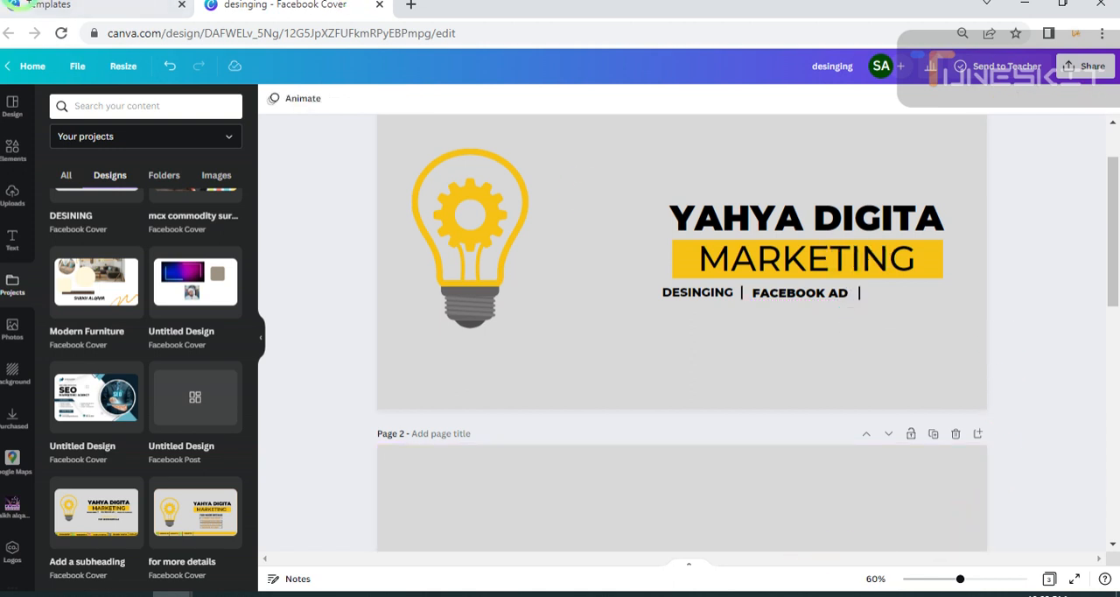
drag(803, 294, 799, 295)
click(992, 345)
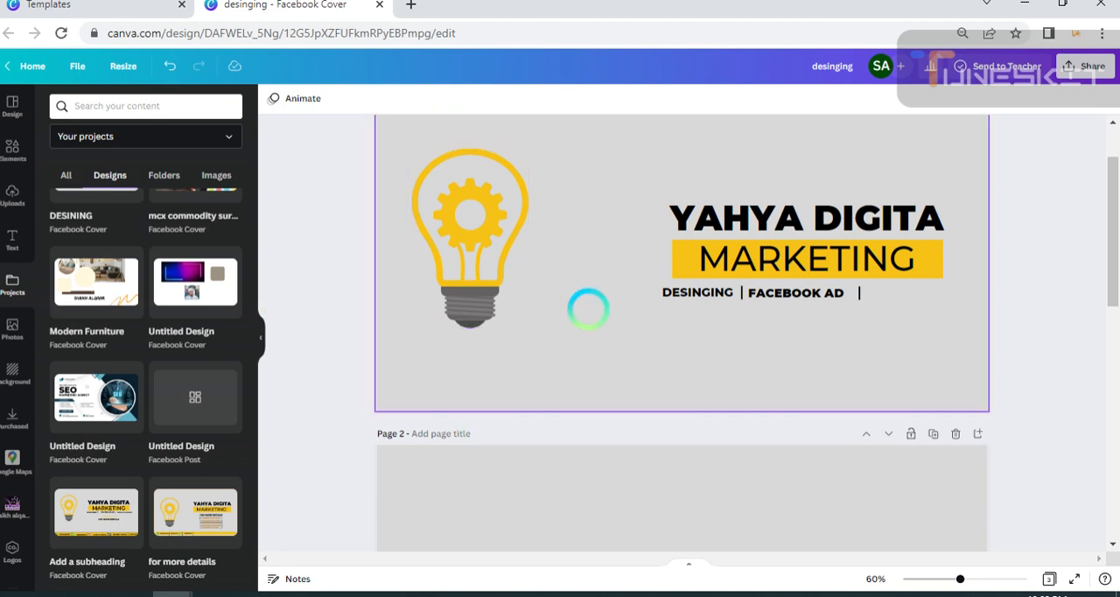
Duplicate the FACEBOOK AD text and place the copy just right of the second divider line.
click(793, 293)
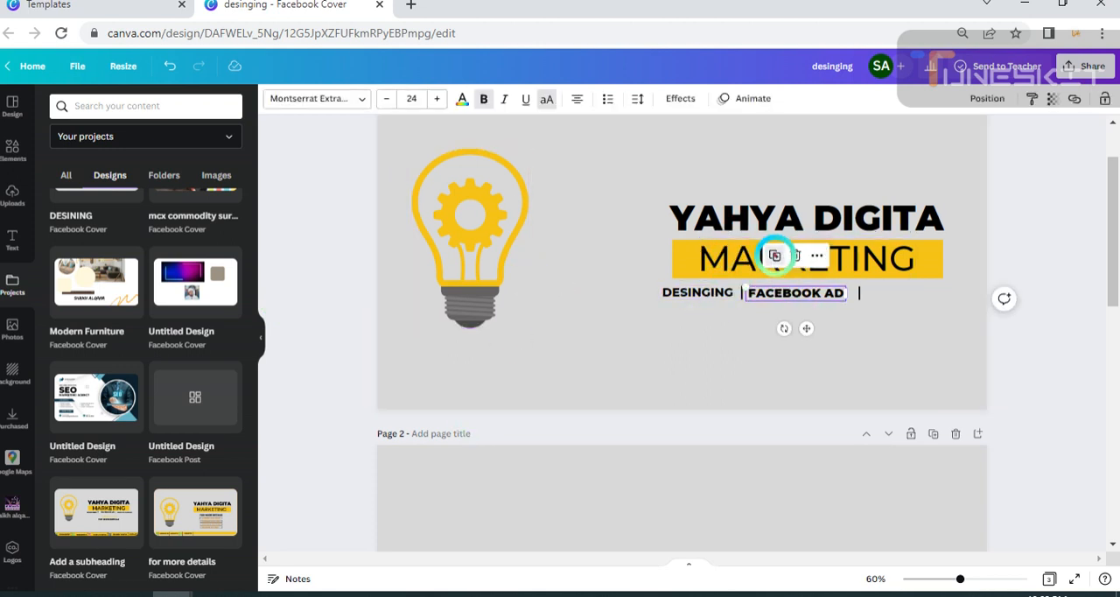
click(774, 256)
drag(795, 294, 906, 293)
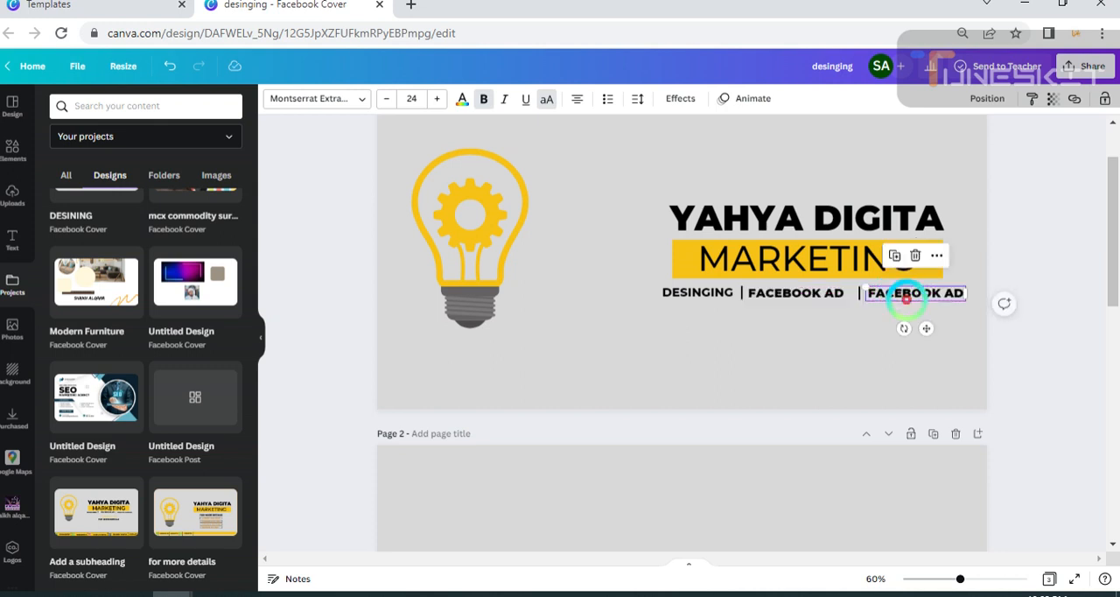
Change the third label's text to WEB DESINGING and widen its text box so it fits on one line.
double_click(908, 293)
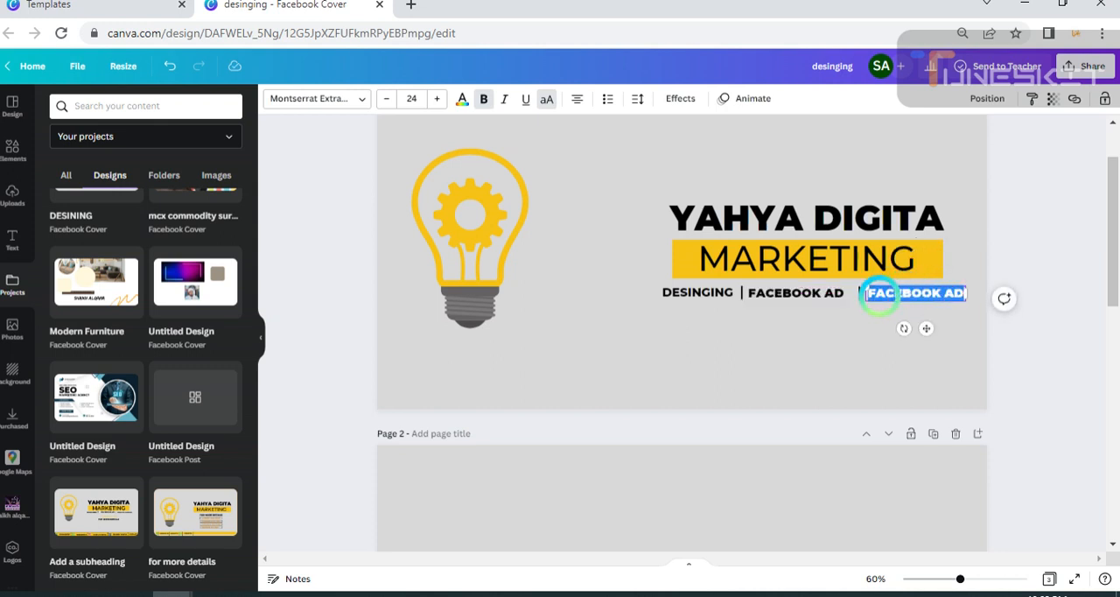
key(BackSpace)
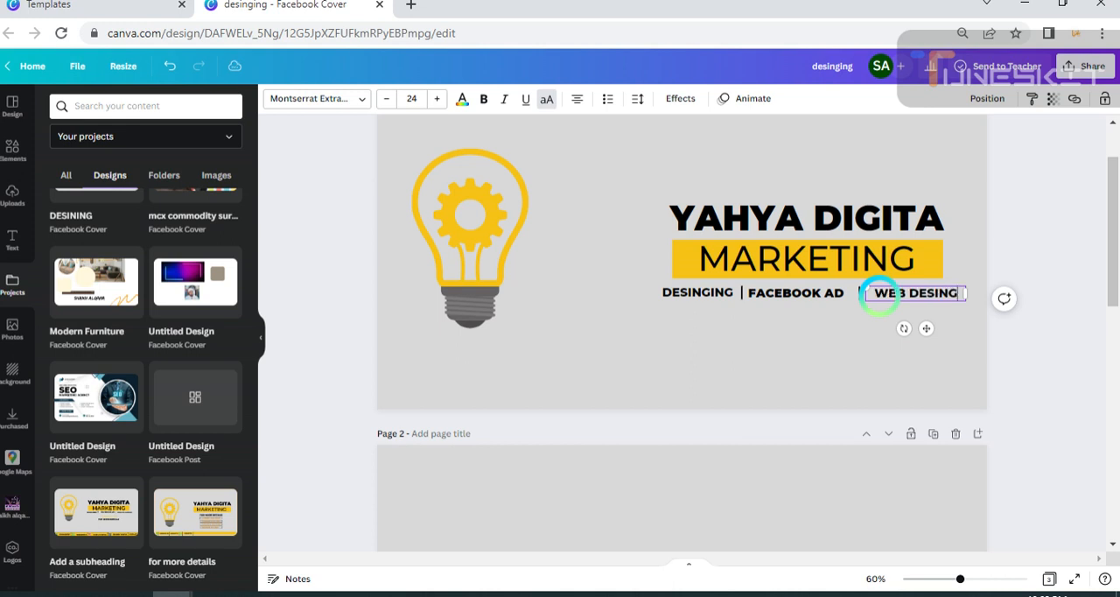
text(G)
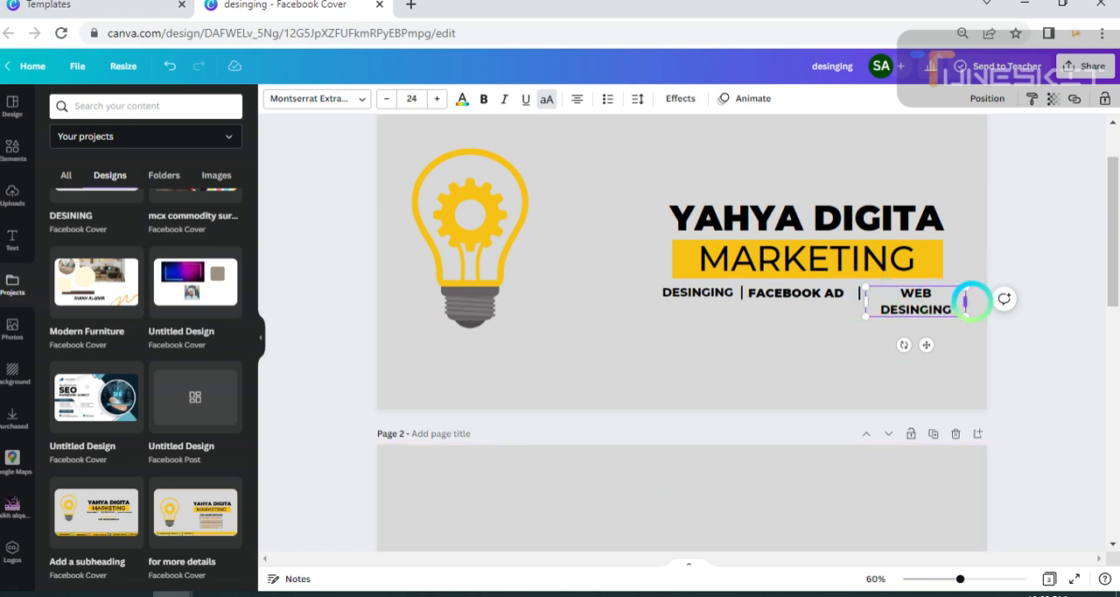
mouse_move(967, 301)
mouse_down()
mouse_move(1000, 299)
mouse_move(980, 311)
mouse_move(982, 299)
mouse_up()
click(1037, 378)
Nudge WEB DESINGING slightly toward the second divider and shift FACEBOOK AD right to centre it between the two dividers.
click(898, 290)
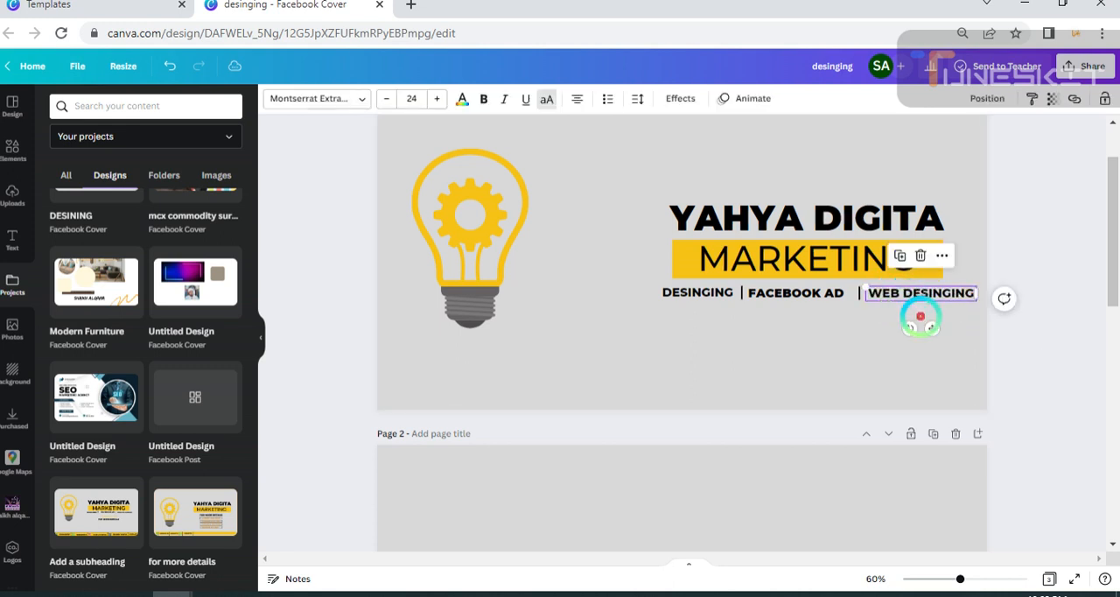
drag(931, 327, 933, 325)
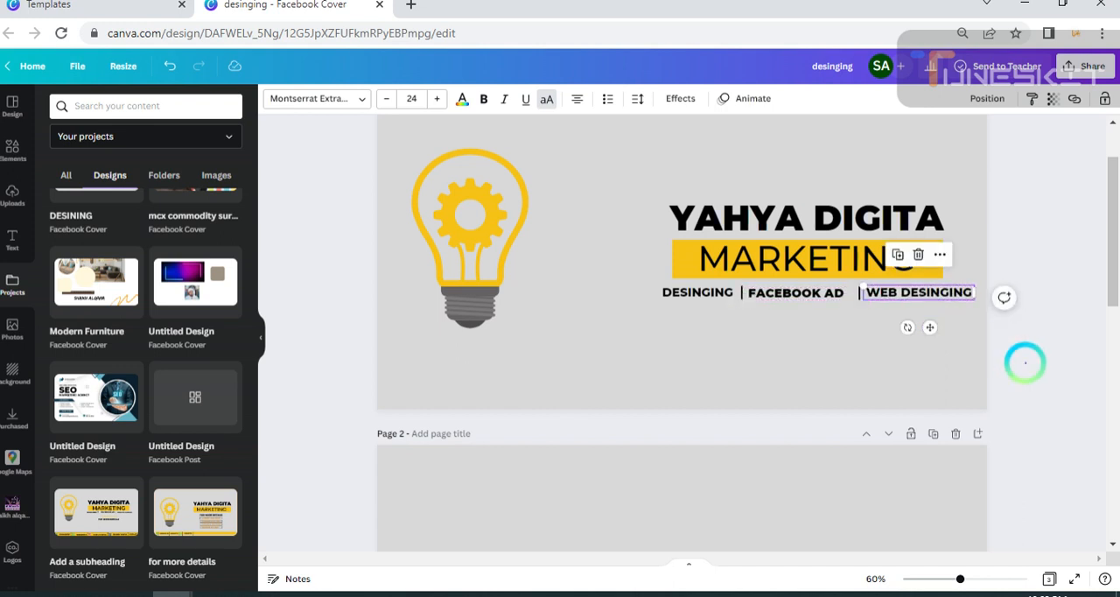
click(1021, 365)
click(799, 294)
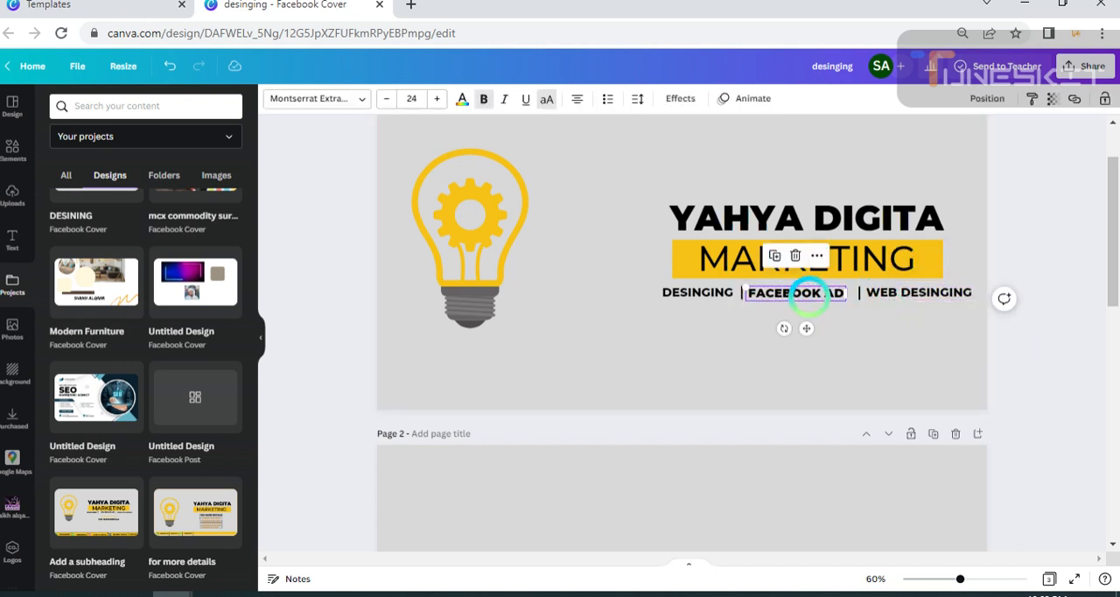
drag(809, 294, 814, 295)
click(980, 358)
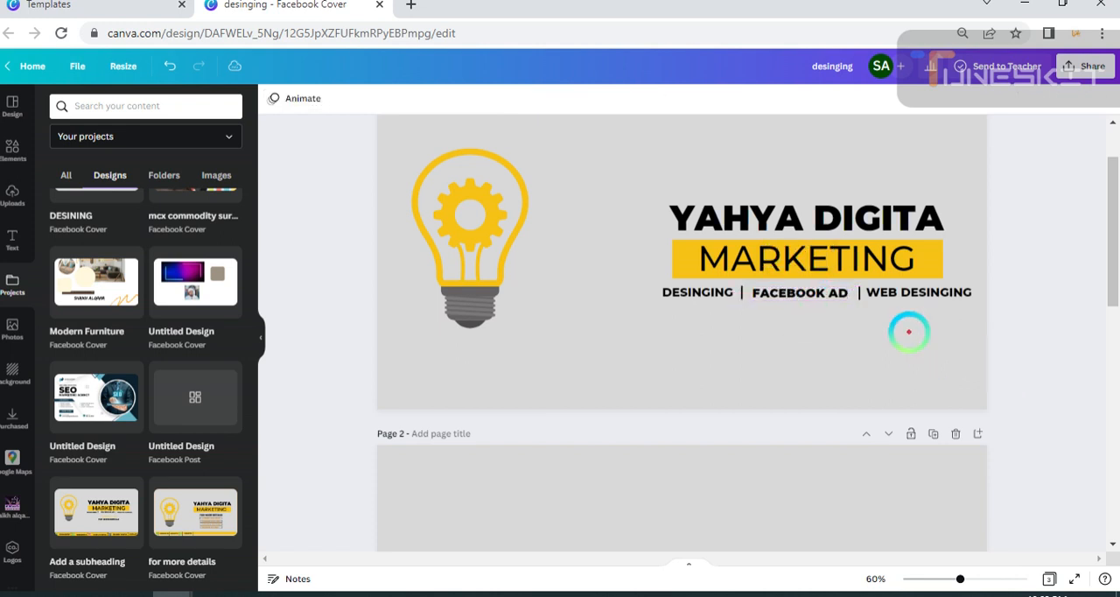
Try moving the second divider against the end of FACEBOOK AD and shifting WEB DESINGING slightly left.
click(860, 293)
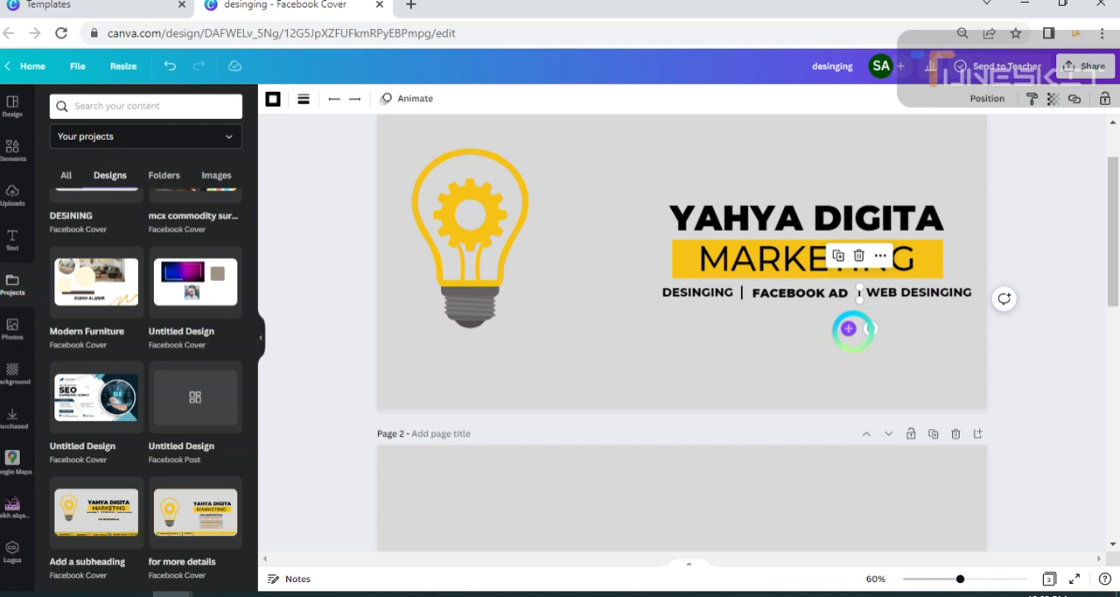
drag(849, 327, 846, 331)
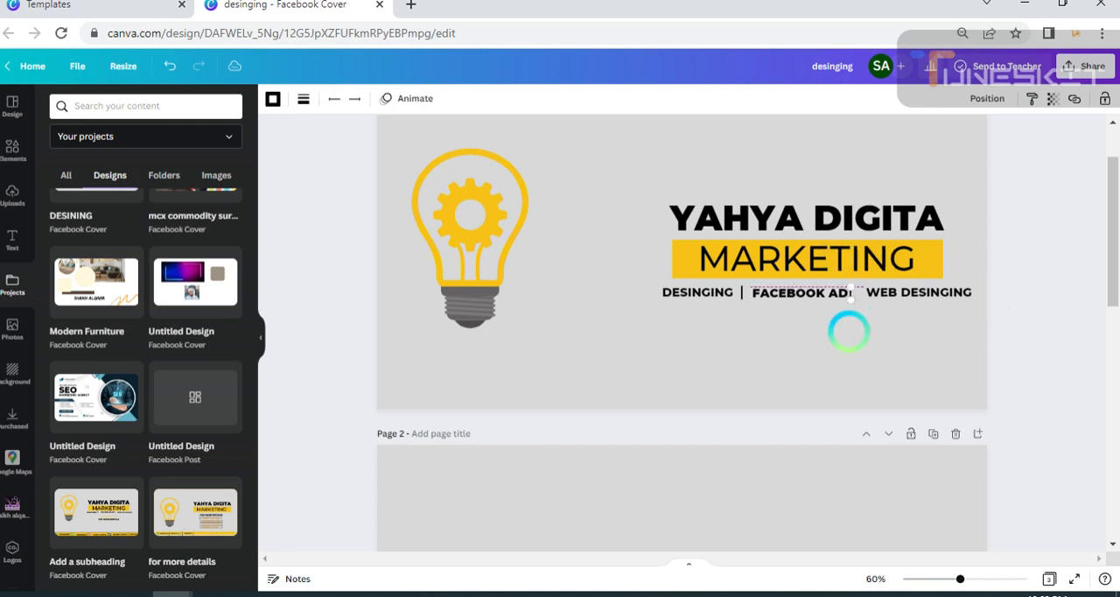
drag(847, 330, 849, 331)
click(1001, 387)
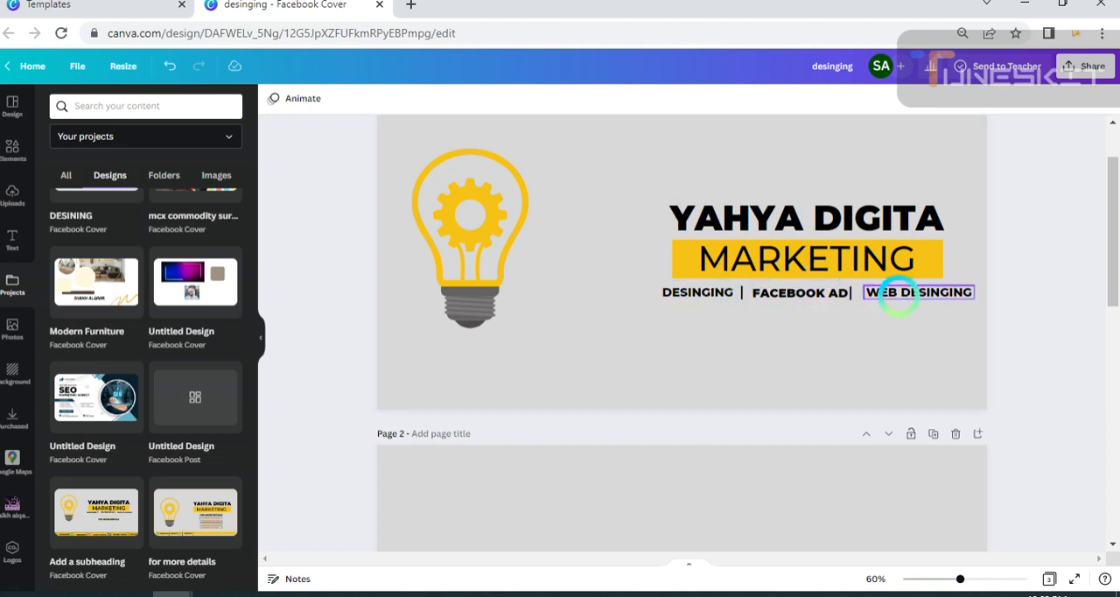
drag(898, 295, 893, 299)
click(1073, 415)
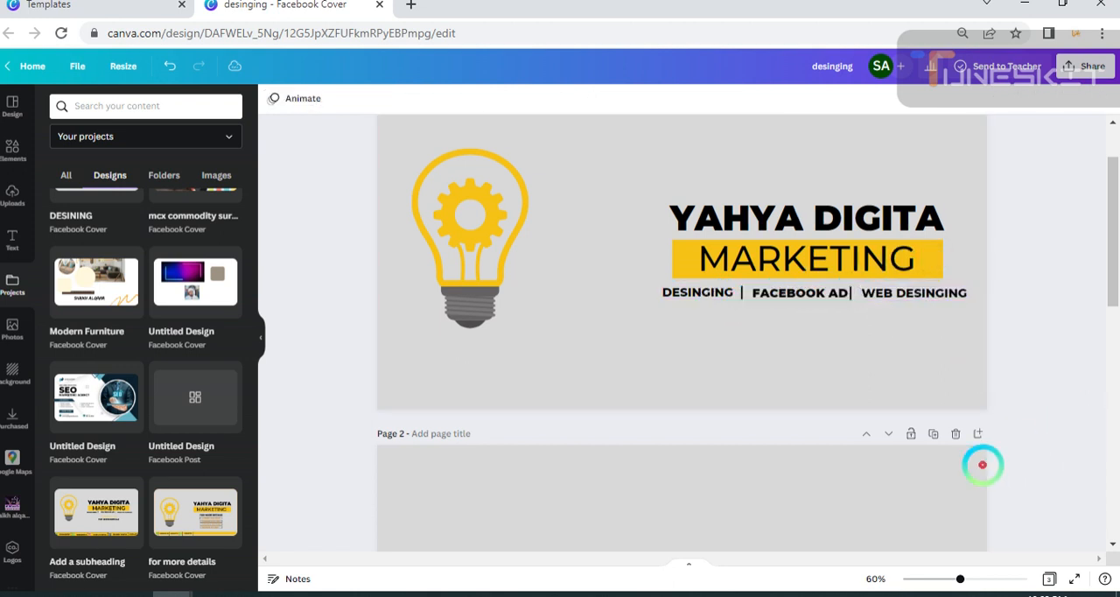
Move the second divider right, away from FACEBOOK AD, and shift WEB DESINGING right to leave a small gap after it.
click(848, 294)
drag(839, 328, 845, 333)
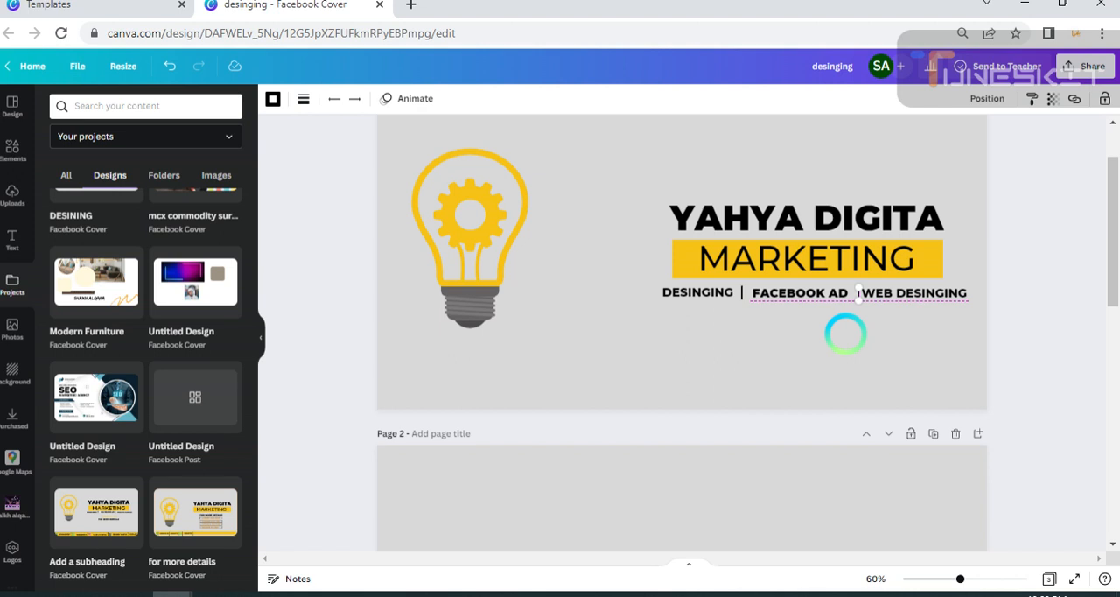
drag(845, 341, 846, 329)
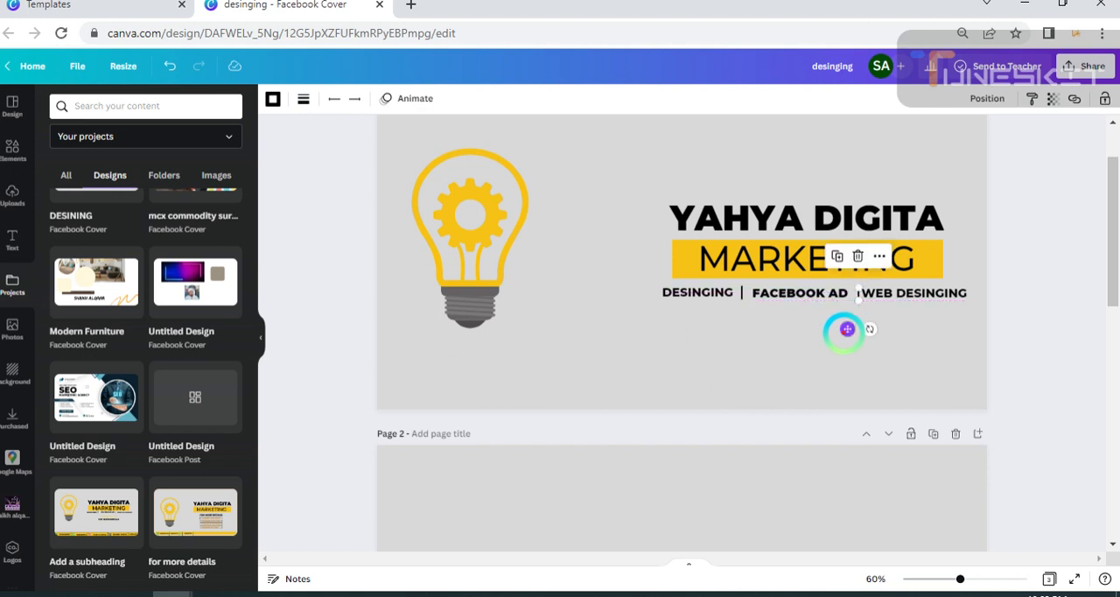
click(1044, 386)
drag(912, 294, 919, 292)
Select the YAHYA DIGITA heading, the MARKETING text and its yellow bar together, and increase the font size to 83.
scroll(1041, 419, down, 5)
scroll(1032, 369, up, 6)
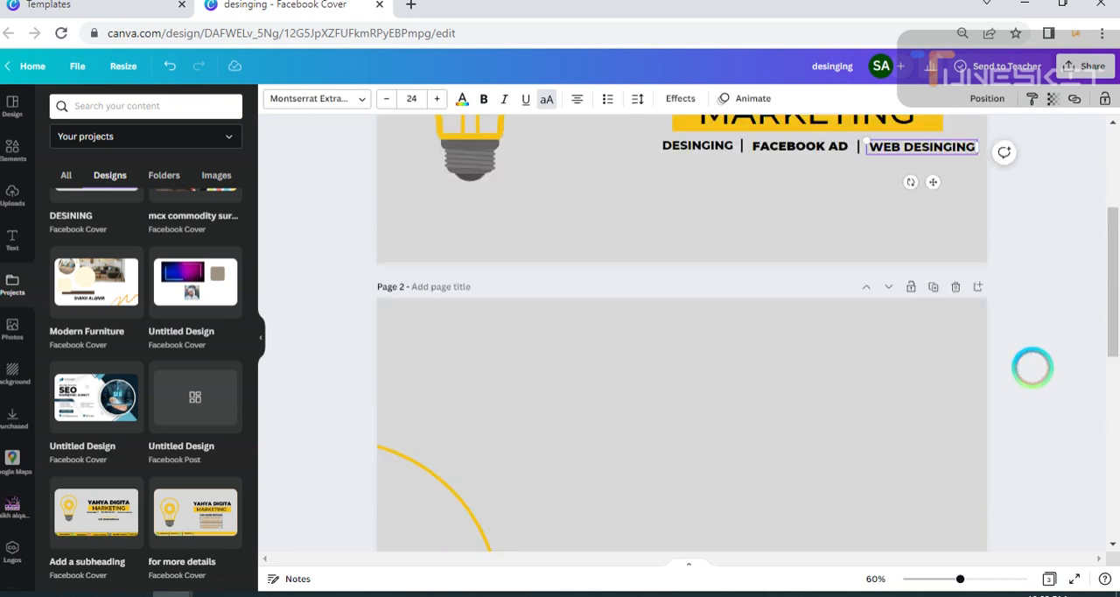
click(670, 318)
drag(623, 295, 935, 358)
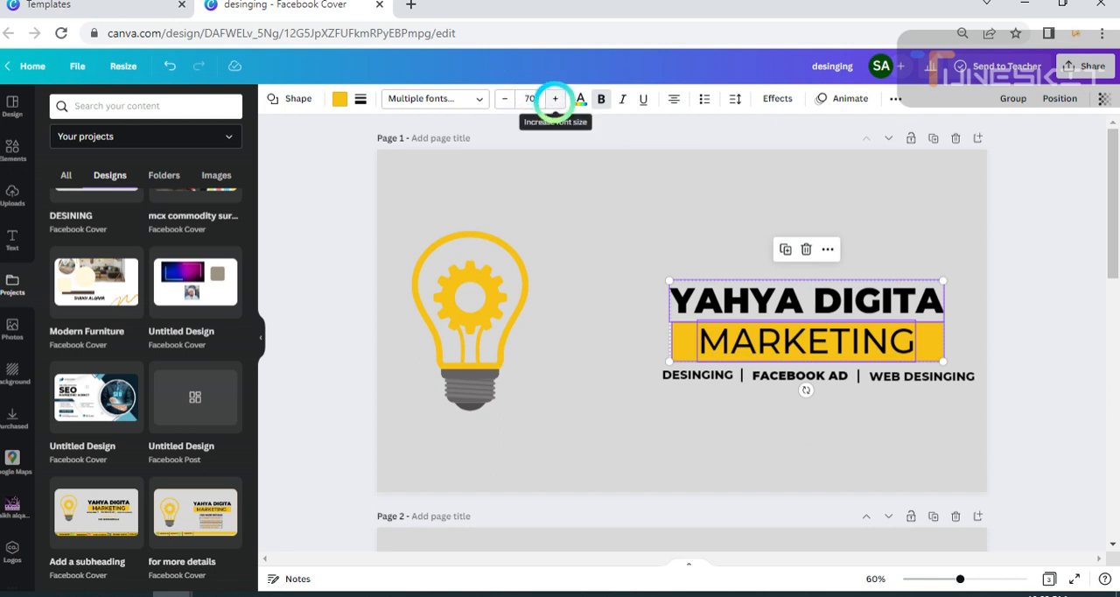
click(555, 99)
click(555, 99)
click(555, 98)
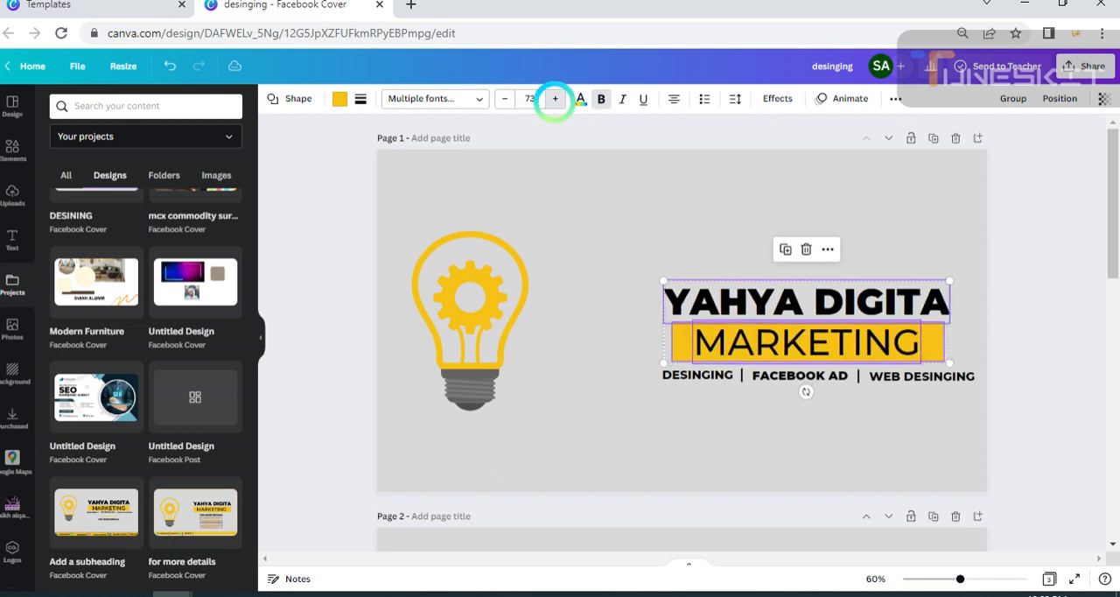
click(555, 99)
click(555, 99)
click(555, 99)
click(554, 99)
click(555, 99)
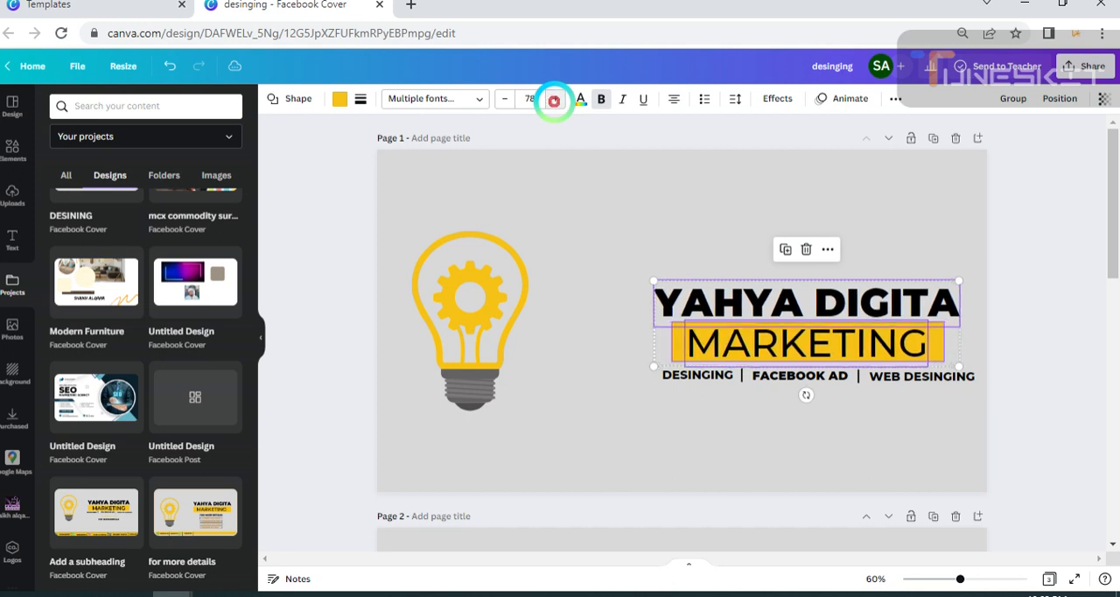
click(555, 98)
click(555, 98)
click(555, 98)
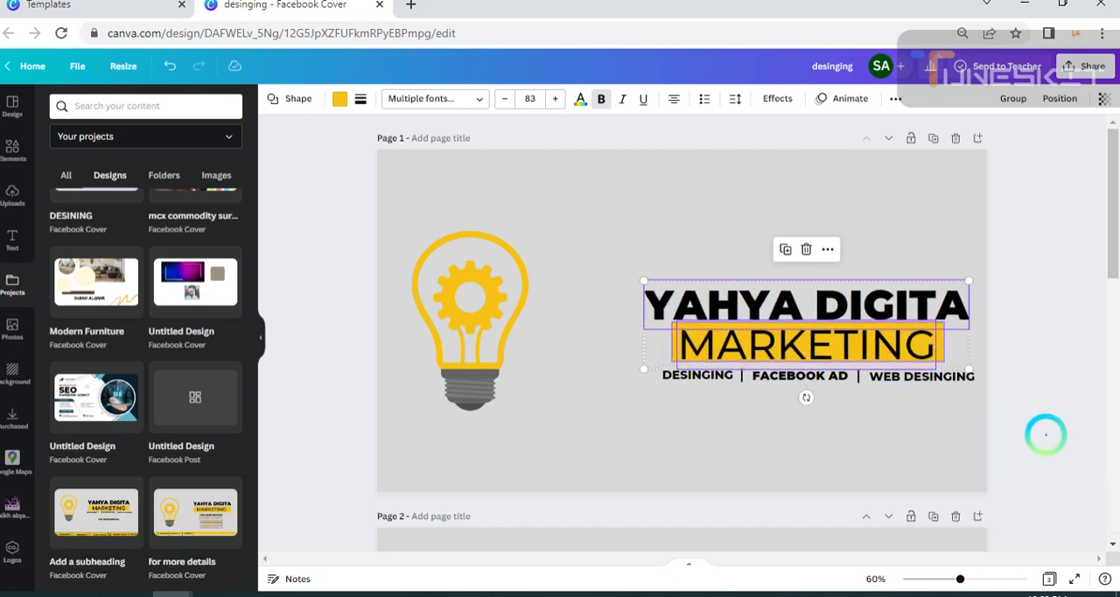
Move the YAHYA DIGITA heading slightly up so it sits clear of the MARKETING text and its yellow bar.
click(1045, 432)
click(855, 297)
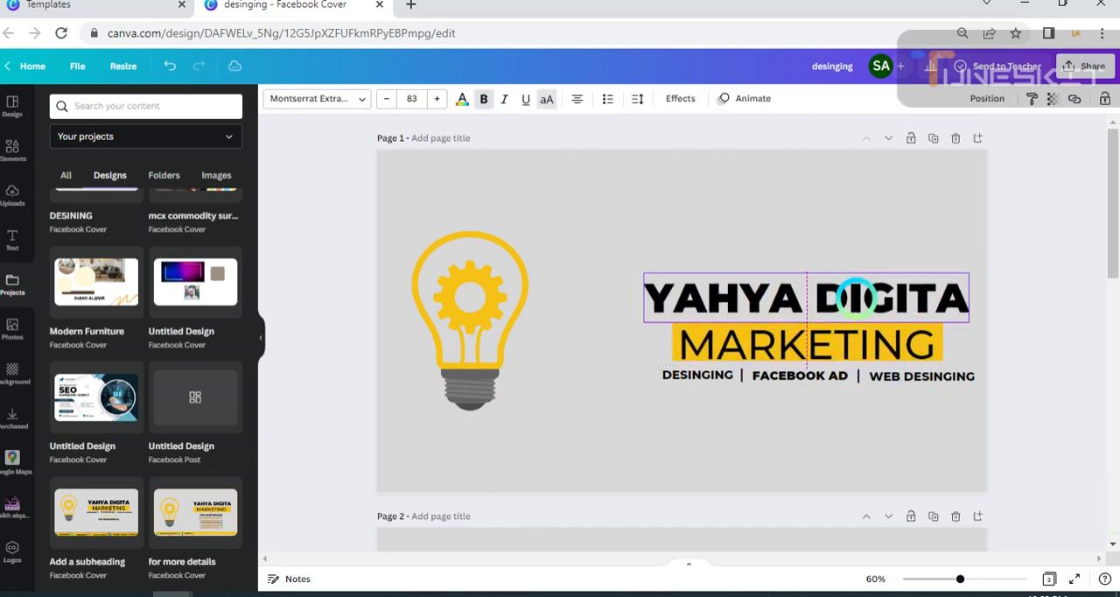
click(1062, 399)
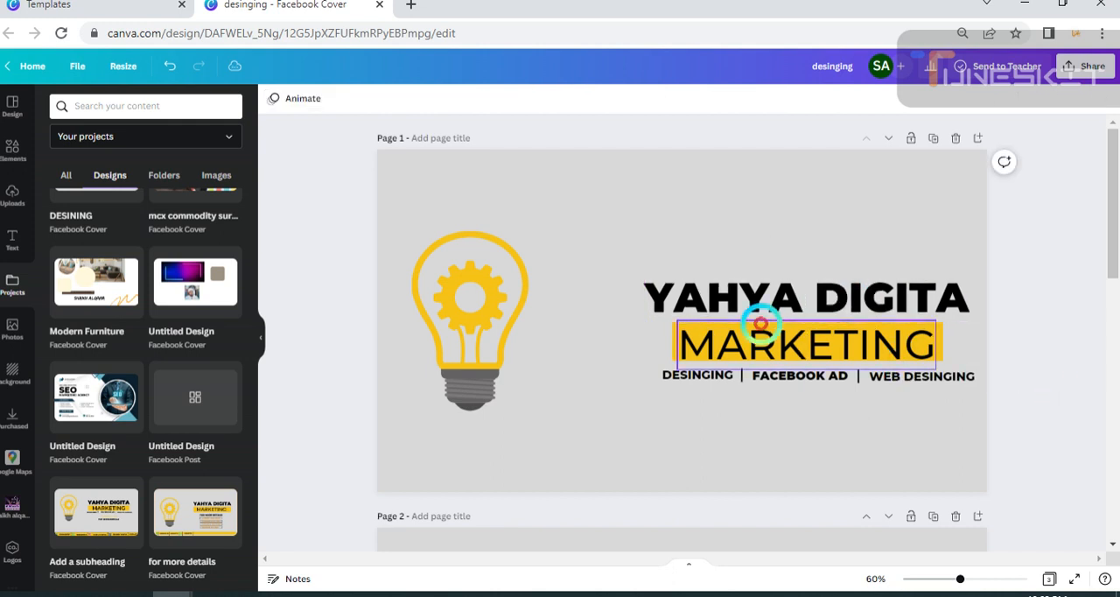
drag(638, 367, 825, 393)
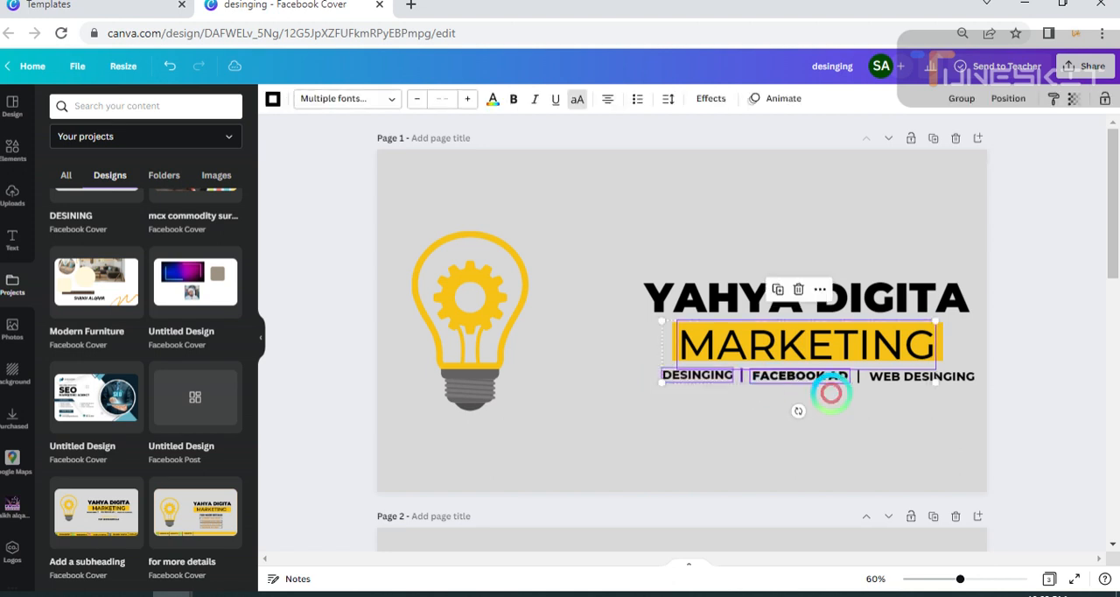
click(1055, 432)
Move the MARKETING text below the light bulb, shift the yellow bar left, and raise the YAHYA DIGITA heading above it.
drag(900, 345, 607, 429)
drag(790, 324, 750, 330)
click(767, 290)
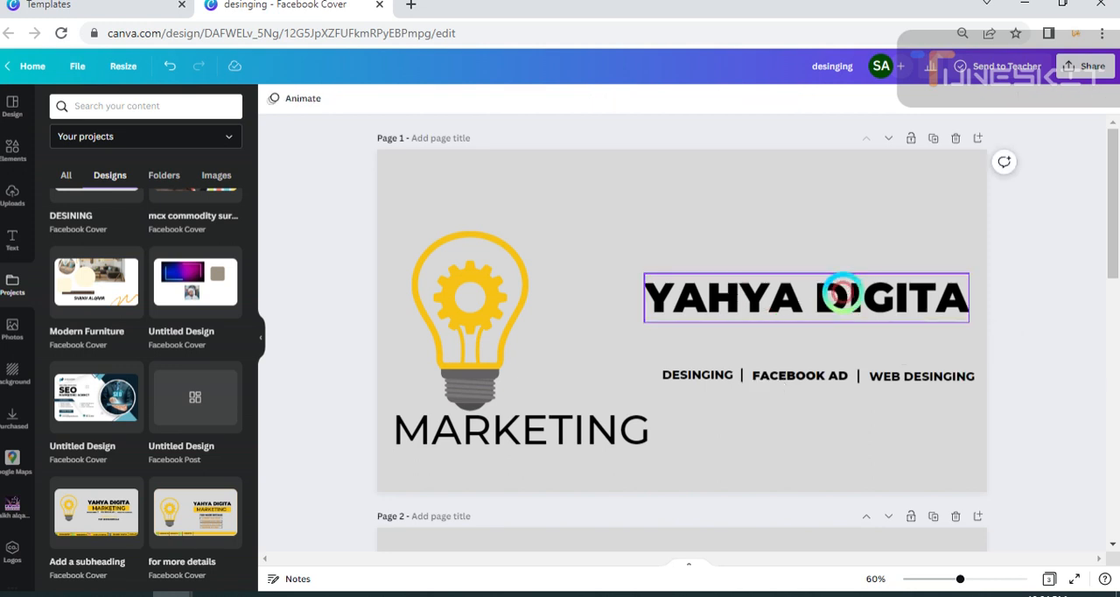
click(829, 298)
click(170, 67)
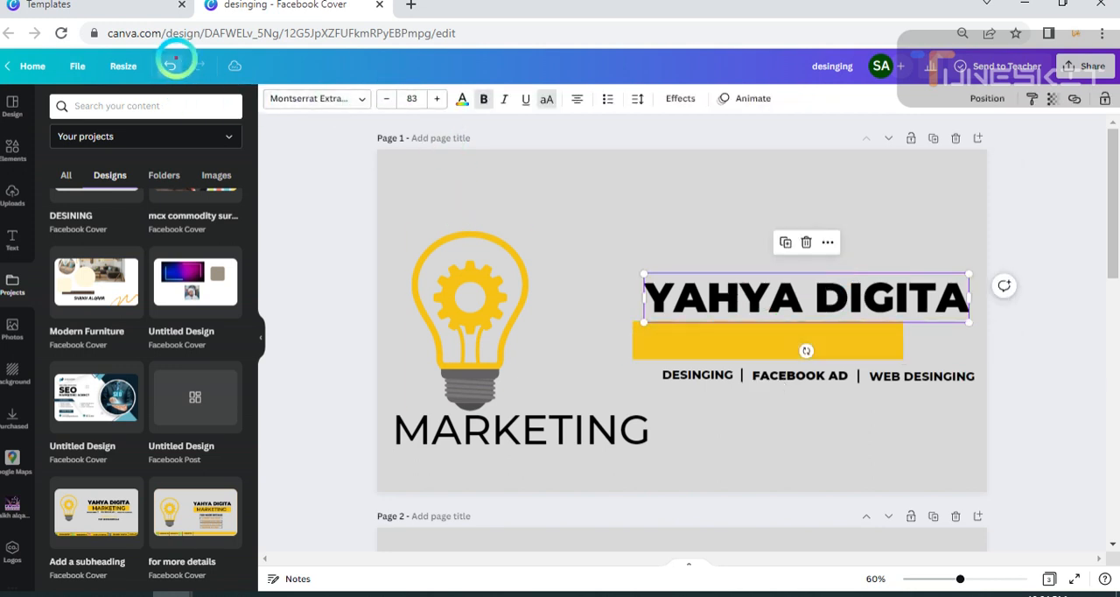
drag(773, 300, 766, 269)
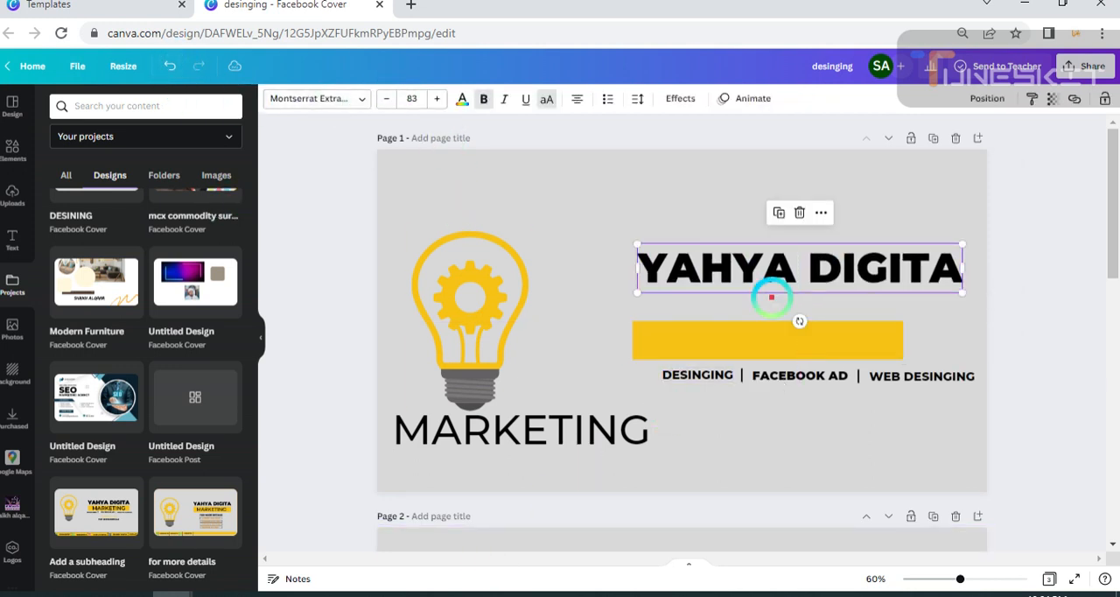
Place the yellow bar directly under the YAHYA DIGITA heading and stretch it to match the heading's width.
click(726, 338)
drag(860, 344, 961, 312)
click(793, 394)
Make the yellow bar slightly taller and centre the MARKETING text on it.
drag(625, 428, 728, 389)
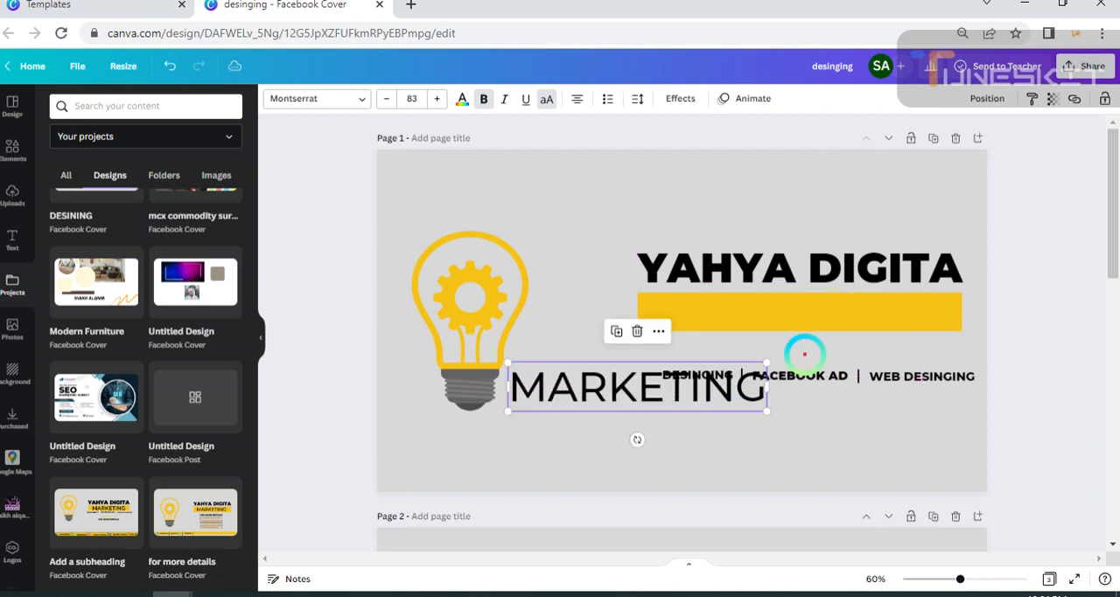
click(870, 322)
drag(797, 330, 795, 330)
drag(674, 388, 779, 317)
click(1000, 412)
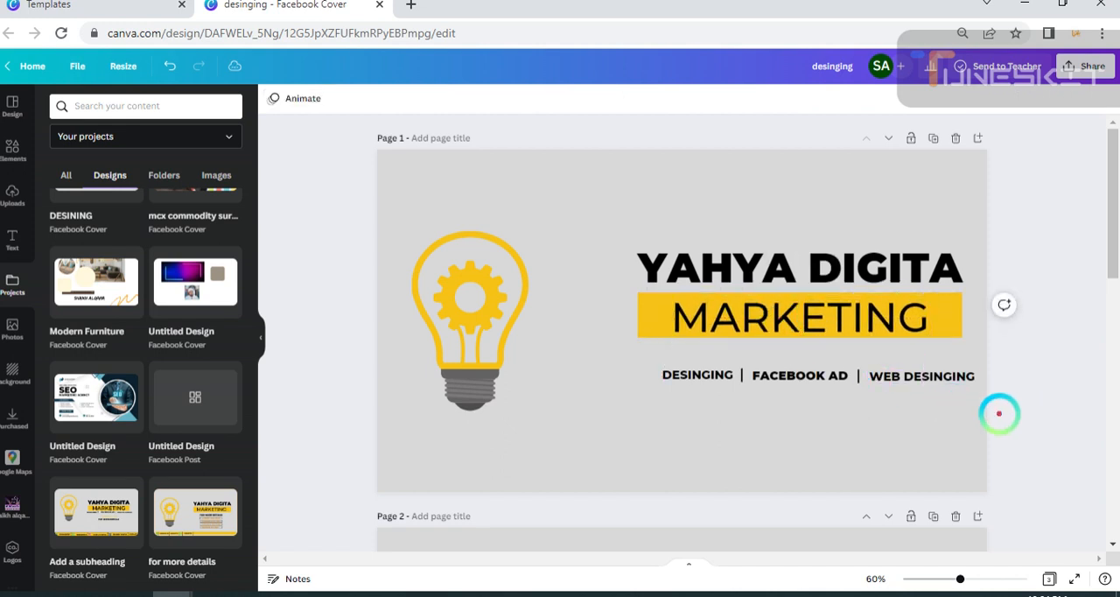
Select the heading, MARKETING text and yellow bar together and move them down and right, just above the service labels.
drag(624, 251, 894, 344)
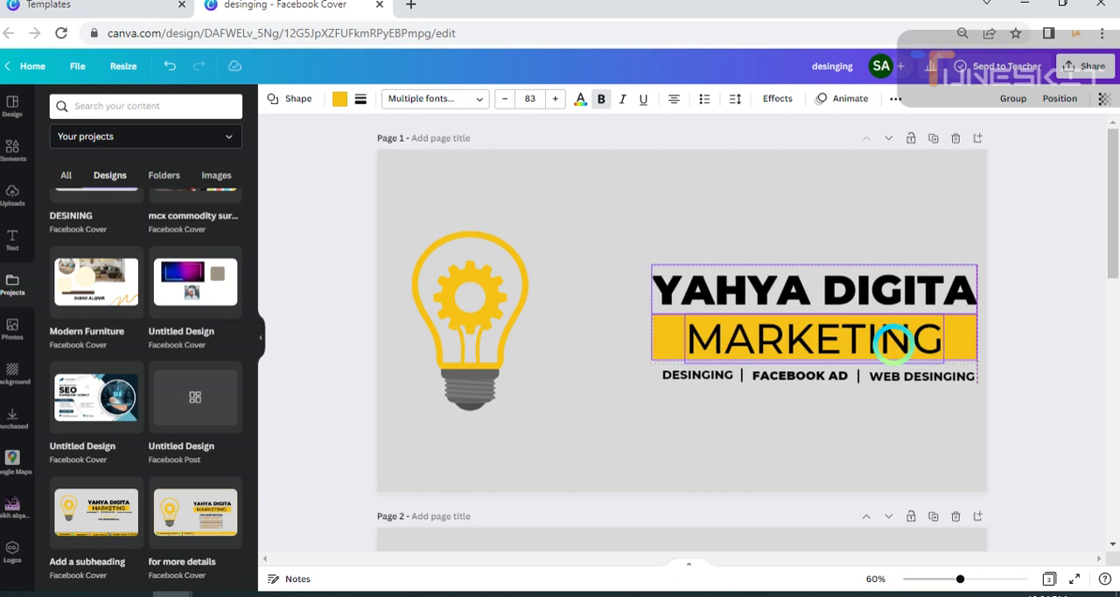
drag(892, 341, 893, 342)
click(1007, 430)
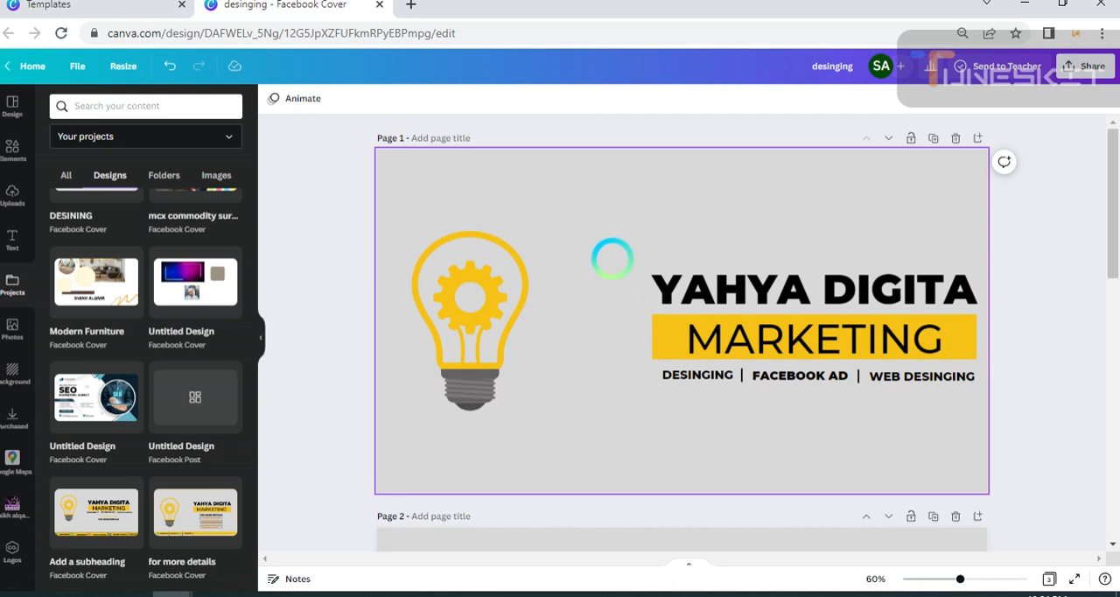
Move the heading, yellow bar and service labels together slightly left and up, and nudge WEB DESINGING level with the other labels.
drag(611, 258, 940, 354)
click(1041, 406)
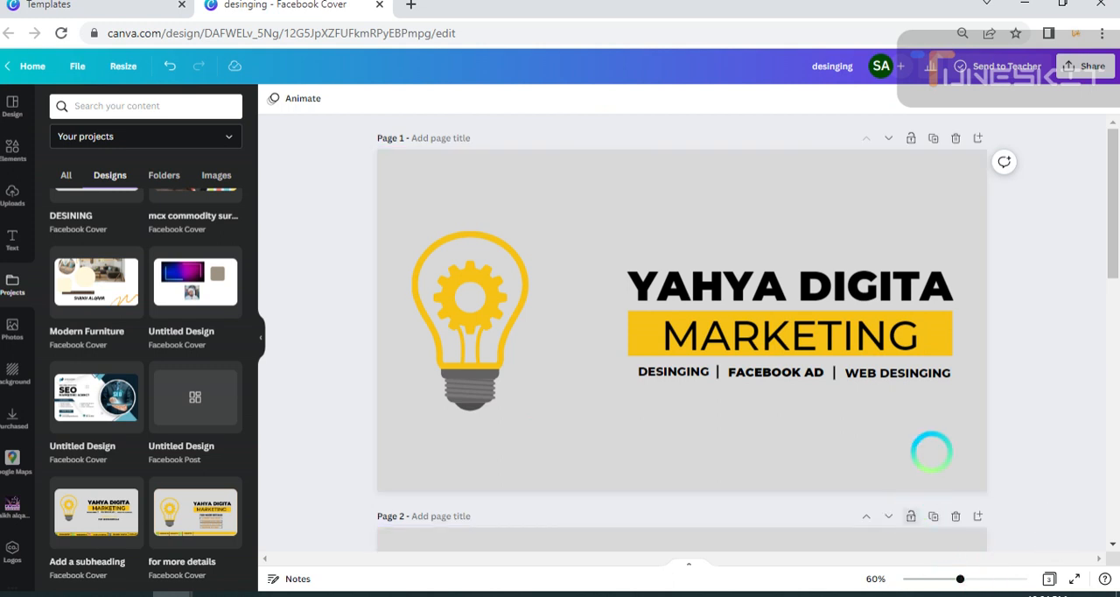
drag(887, 376, 888, 372)
scroll(1099, 437, down, 8)
scroll(992, 412, up, 8)
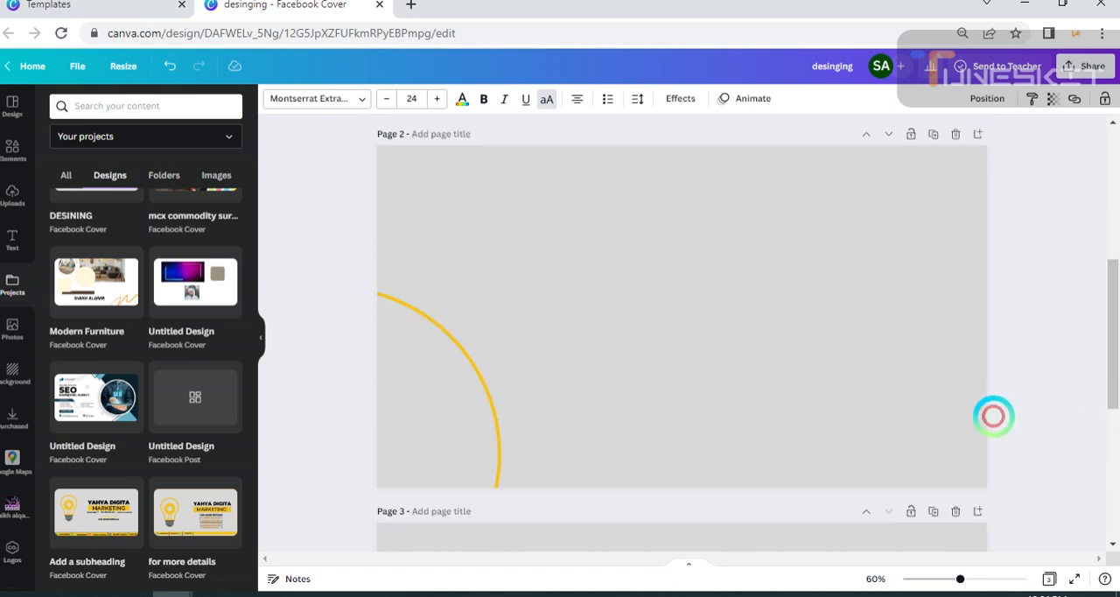
click(580, 358)
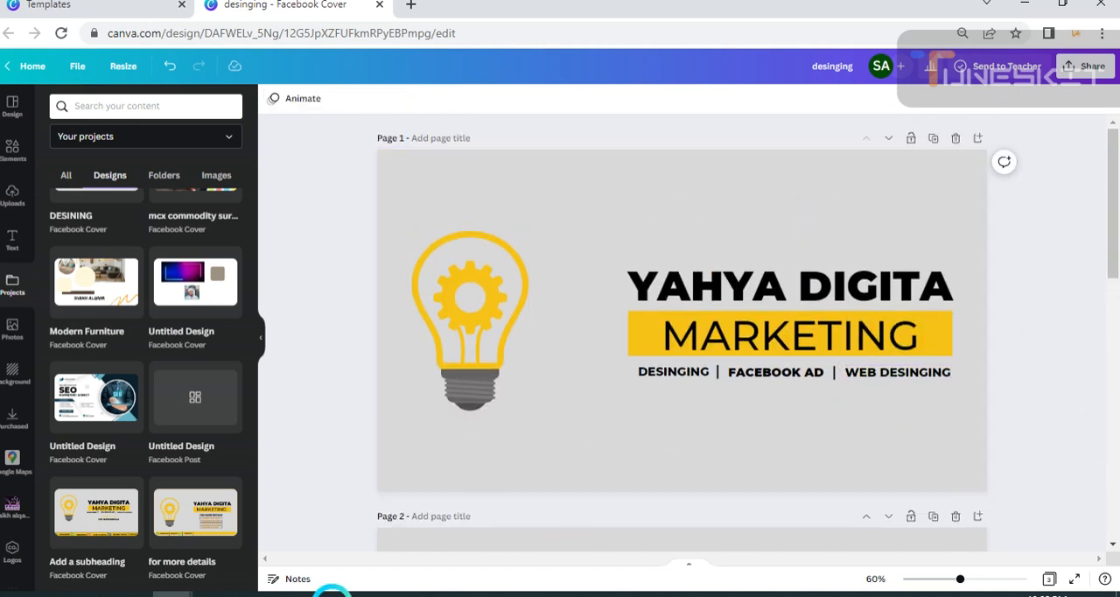
click(464, 304)
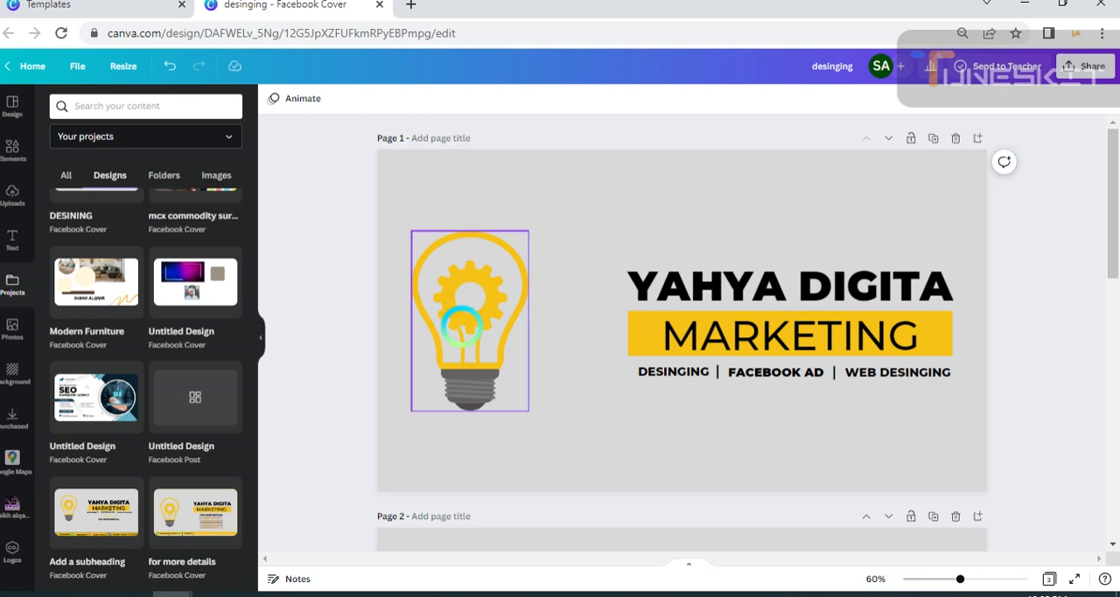
drag(461, 318, 461, 325)
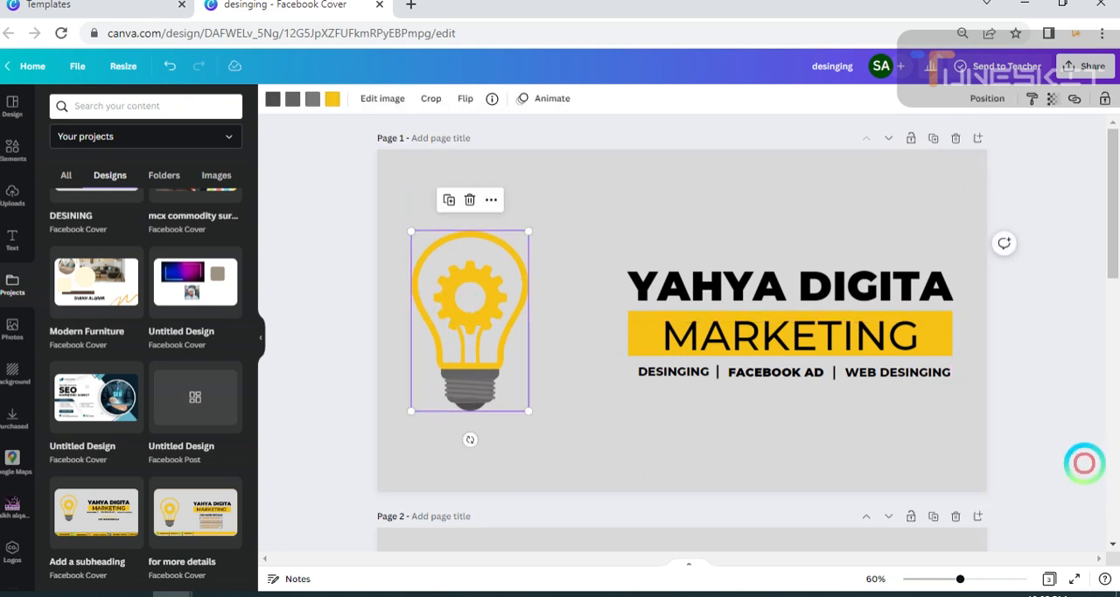
click(970, 454)
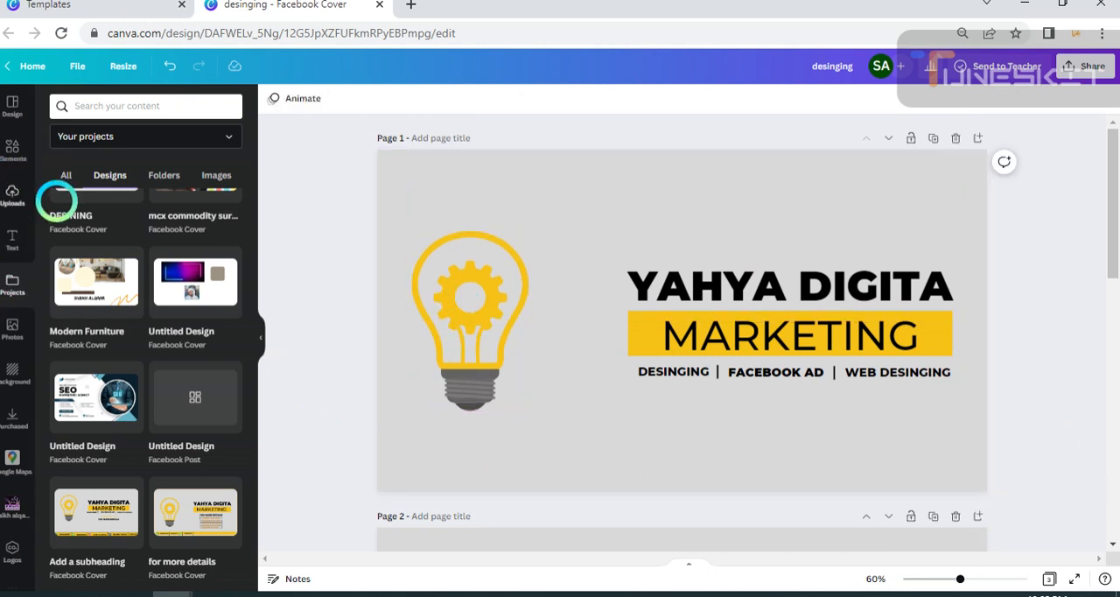
scroll(210, 439, up, 2)
scroll(210, 439, down, 5)
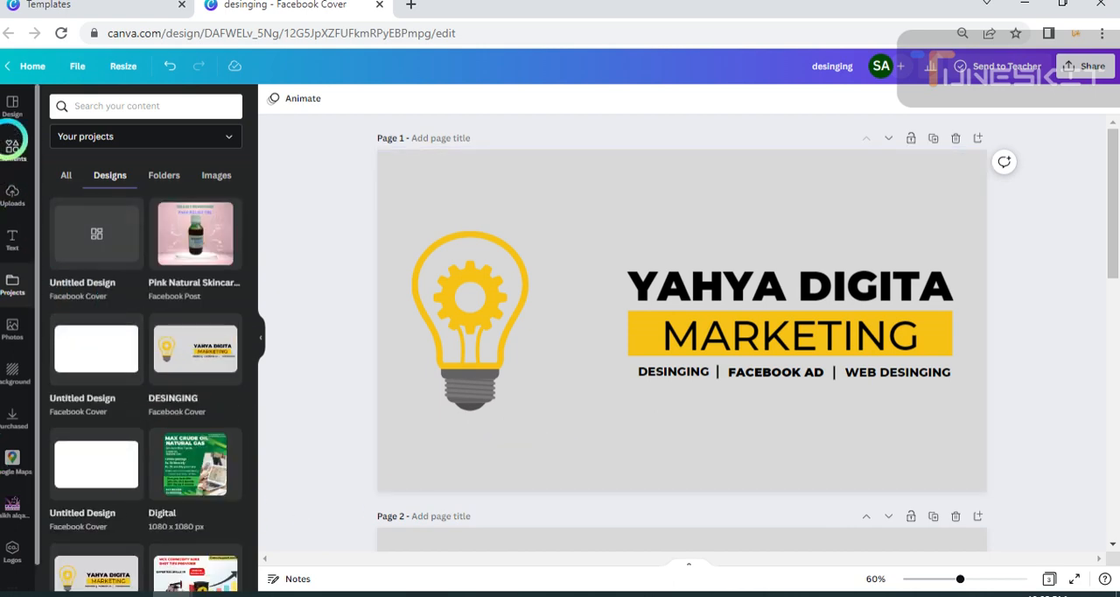
Add a yellow square shape at the bottom edge of page 1 and stretch it into a thin strip across the full page width.
click(13, 148)
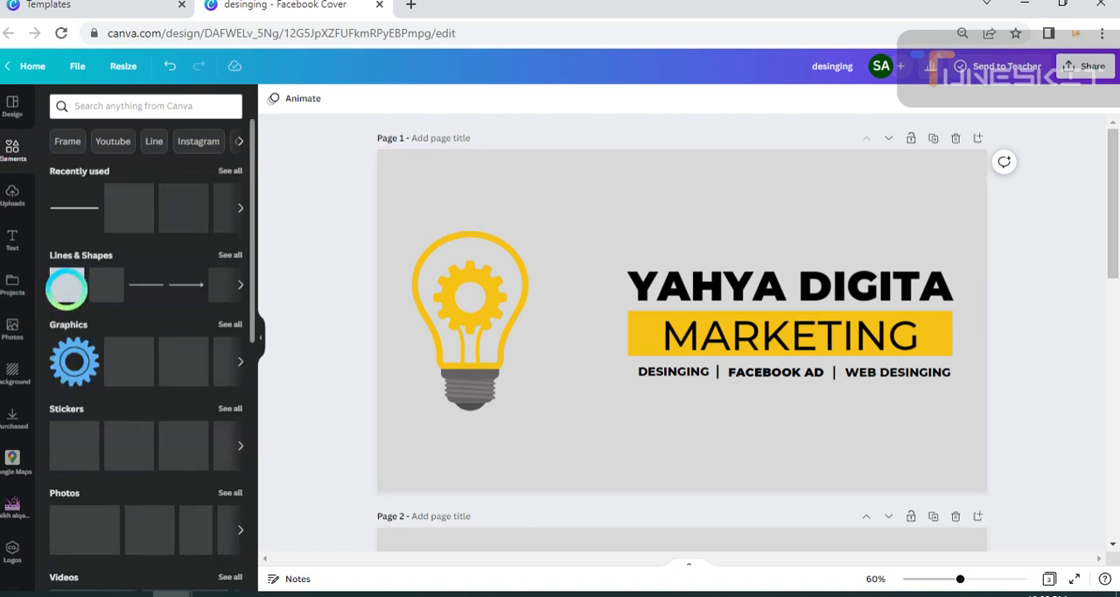
click(68, 285)
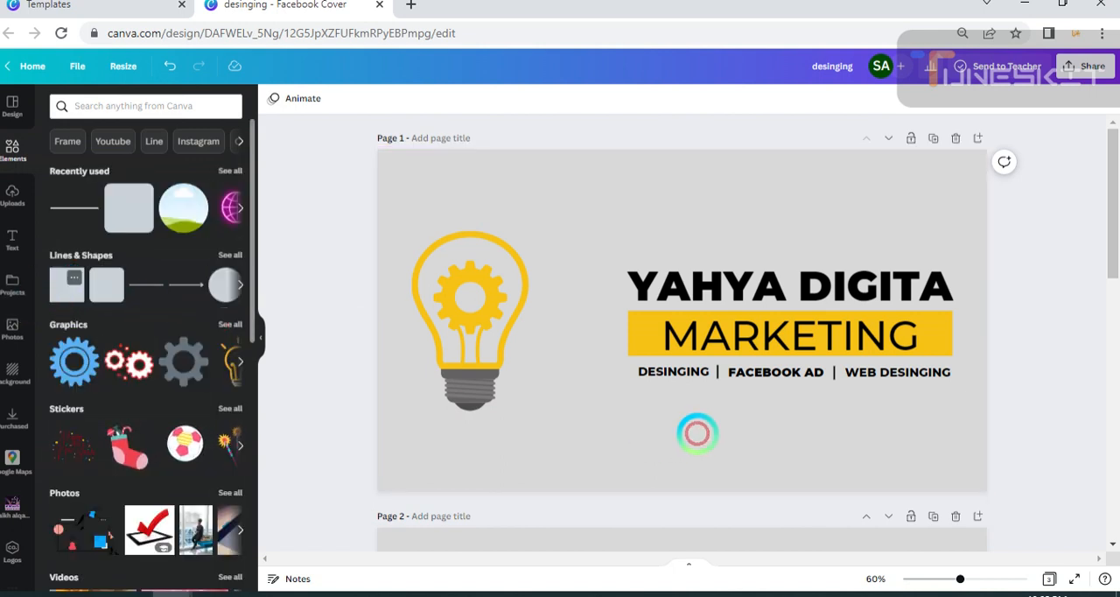
drag(643, 331, 391, 530)
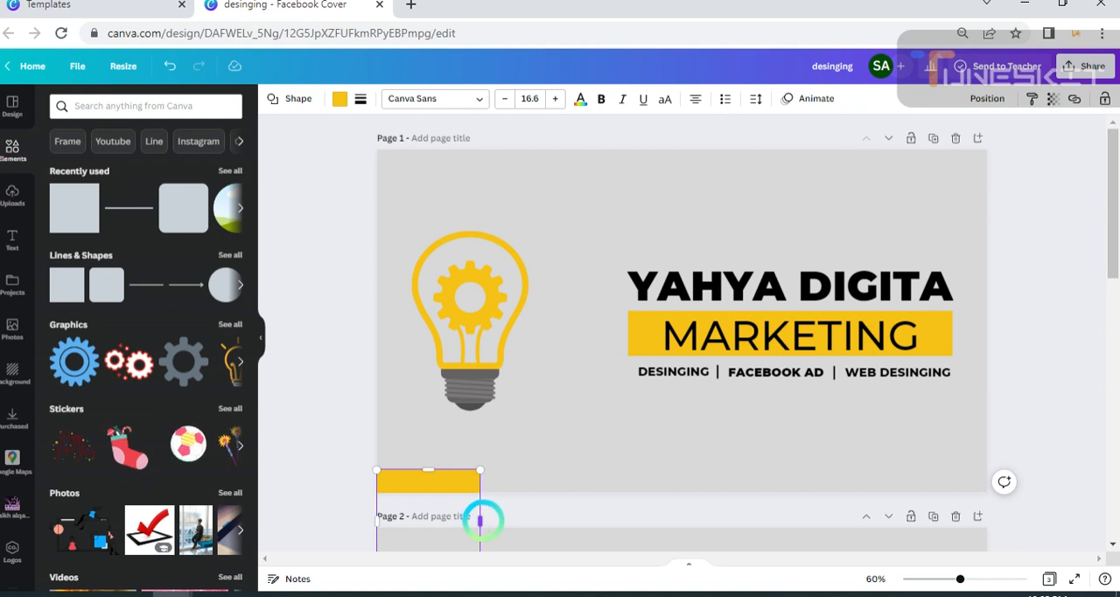
drag(483, 519, 985, 557)
click(747, 467)
click(680, 468)
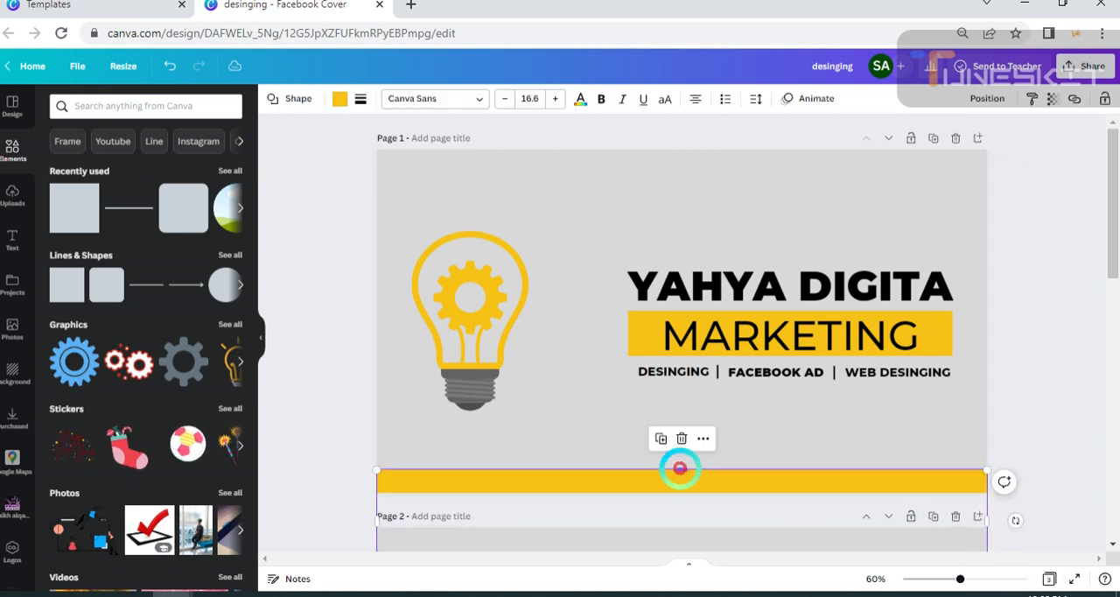
drag(679, 468, 682, 471)
click(997, 452)
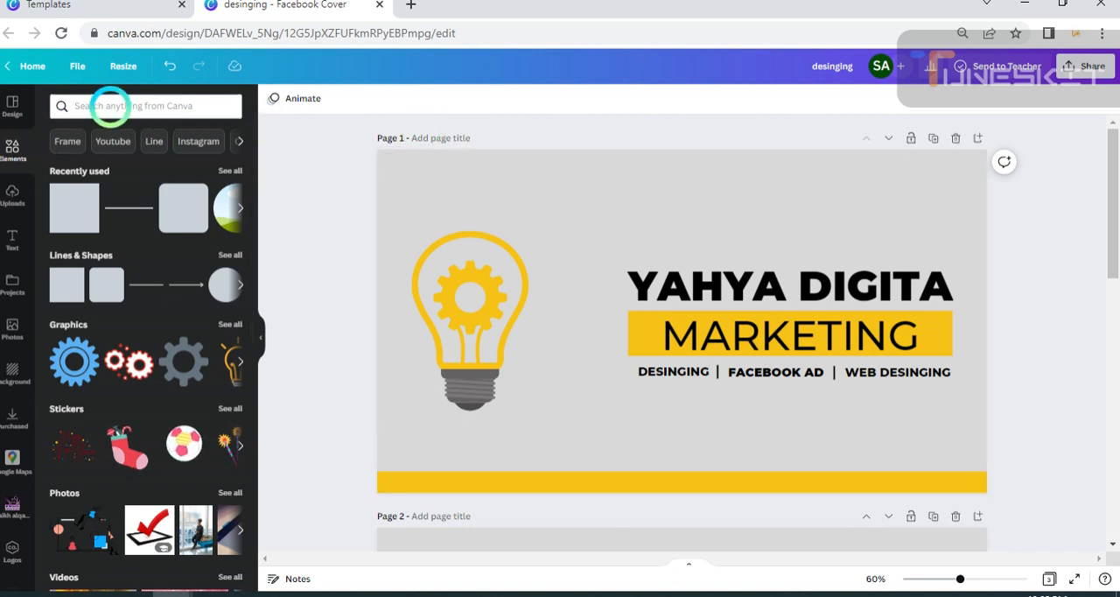
Search the elements for "call", limit the results to graphics, and add the round green phone icon to page 1.
click(110, 106)
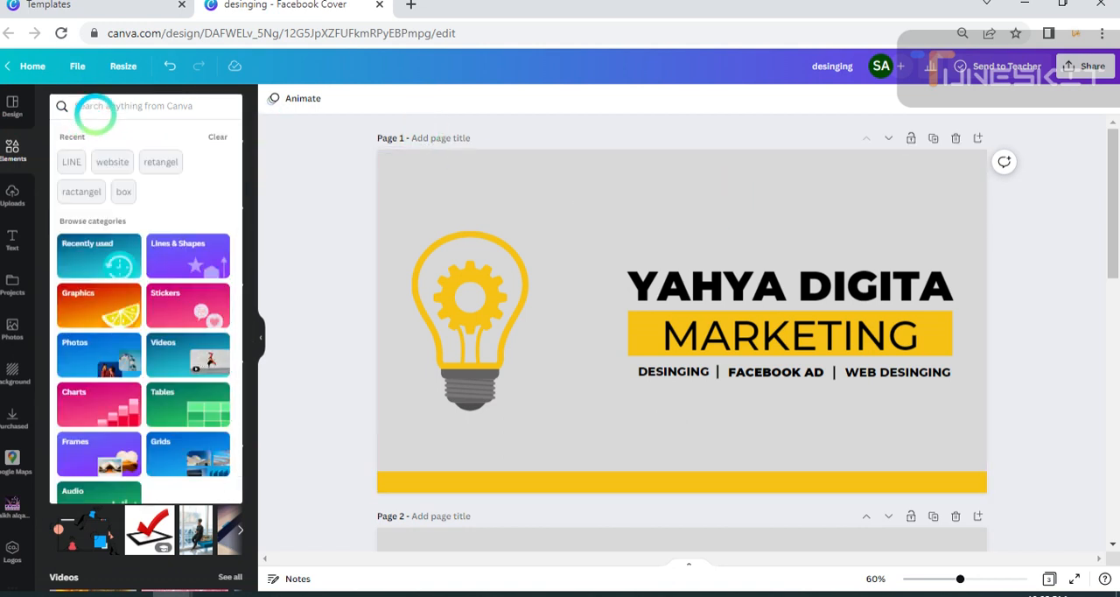
text(cal)
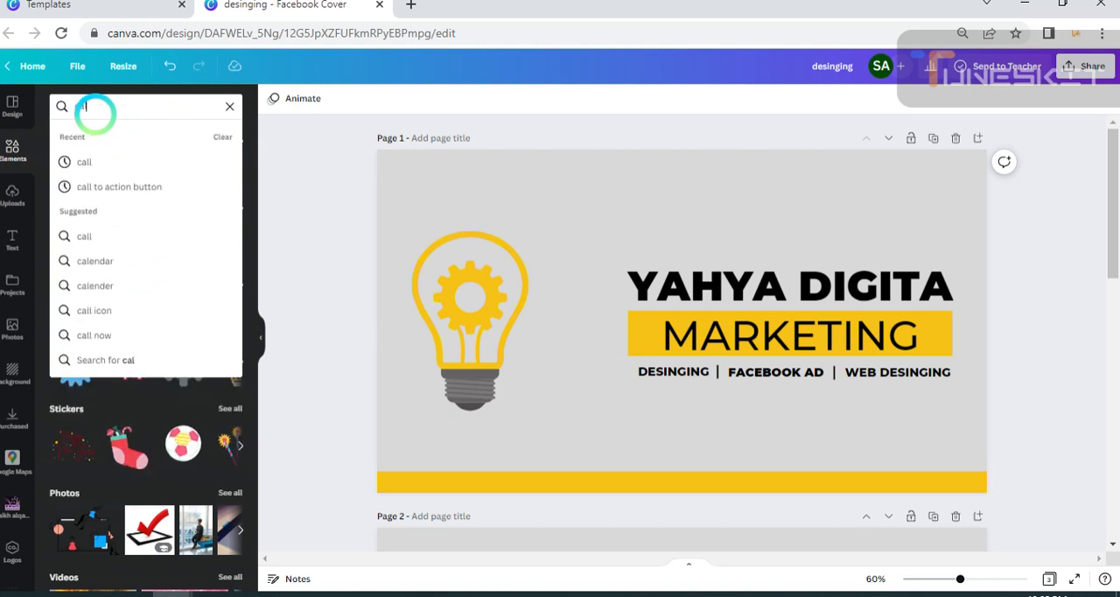
text(l)
key(Return)
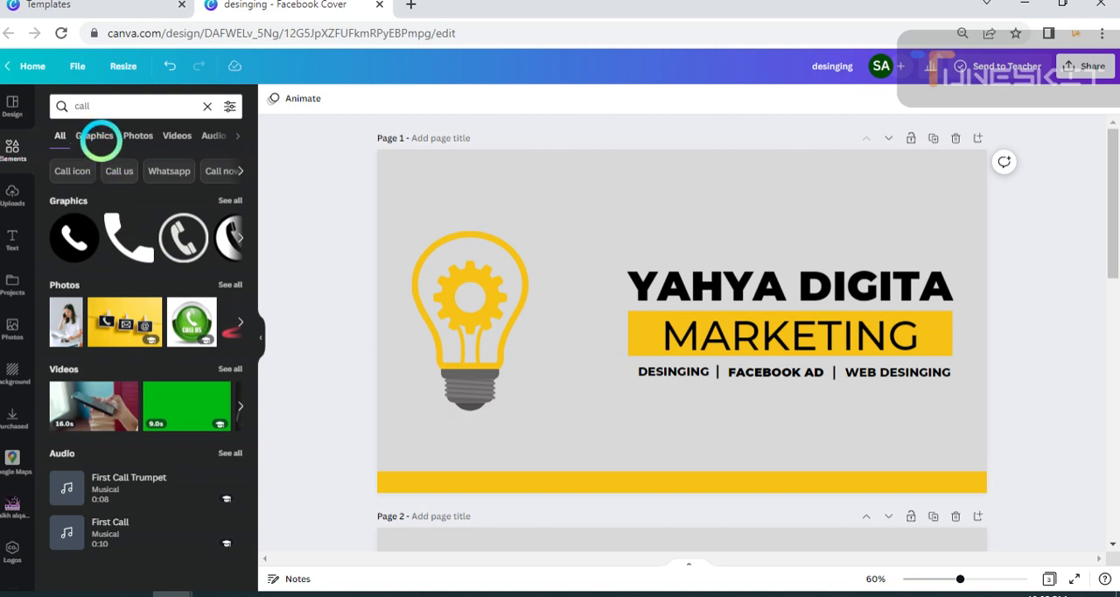
click(96, 138)
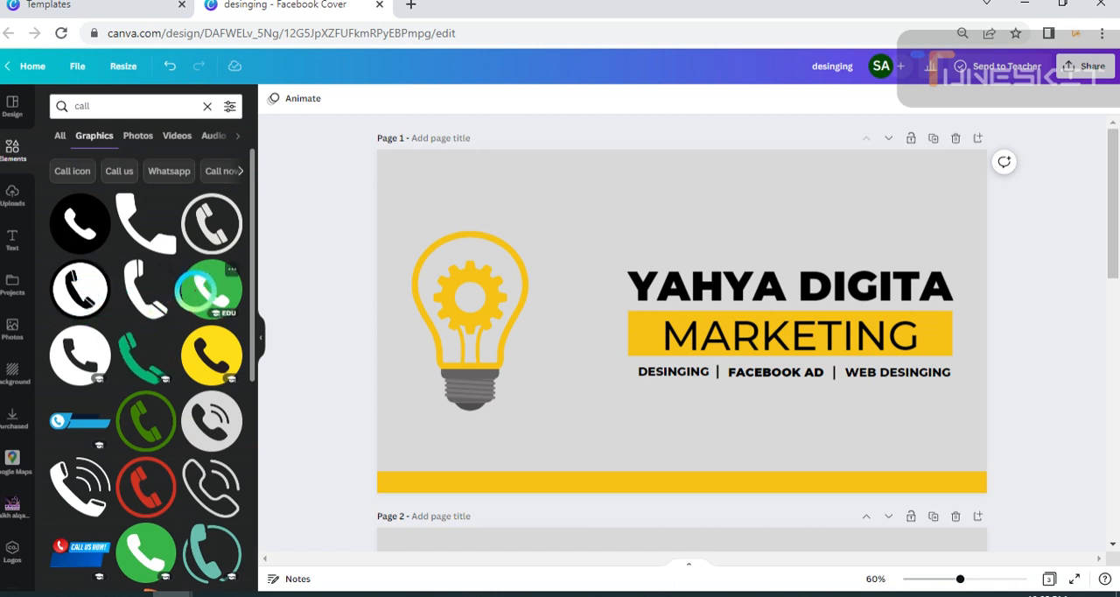
click(208, 288)
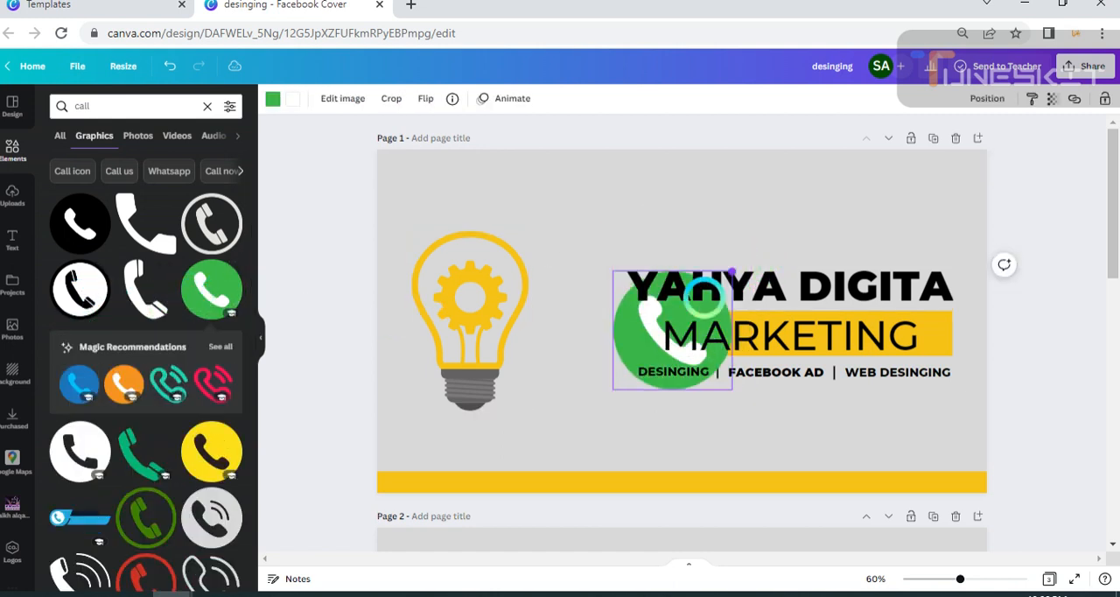
Shrink the green phone icon and place it inside the left end of the yellow strip at the page's bottom edge.
drag(703, 296, 400, 478)
click(402, 518)
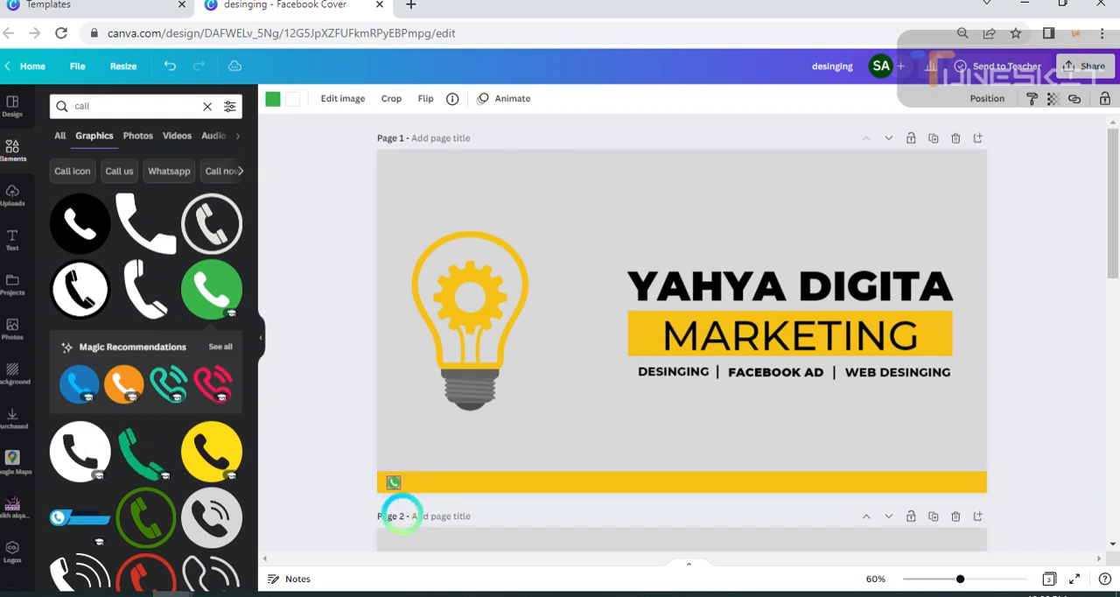
click(434, 469)
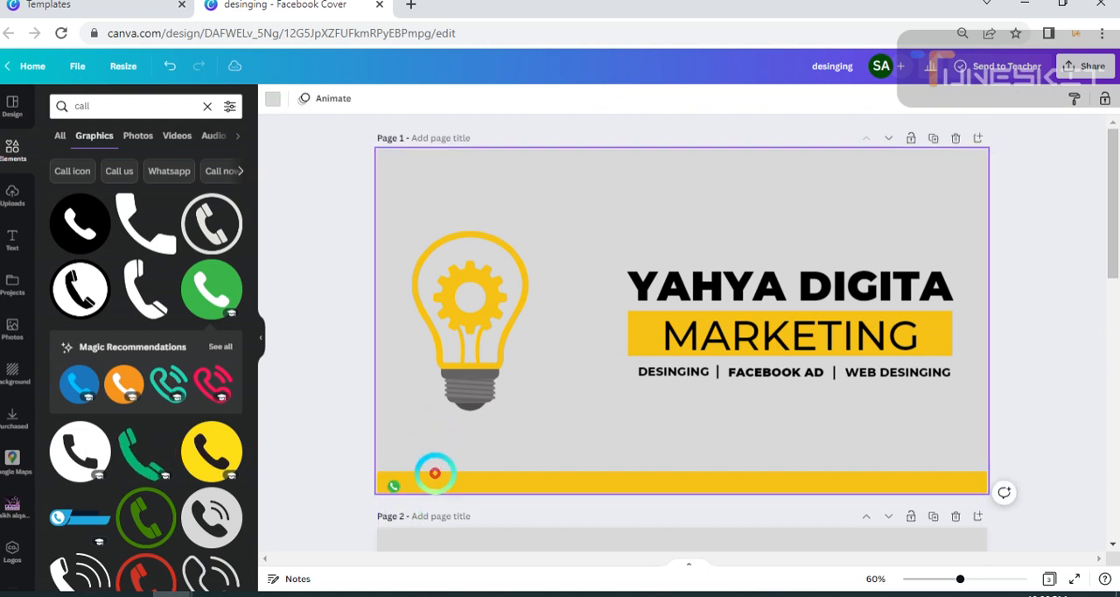
Lower the top edge of the yellow bottom strip slightly, keeping the phone icon inside it.
click(581, 473)
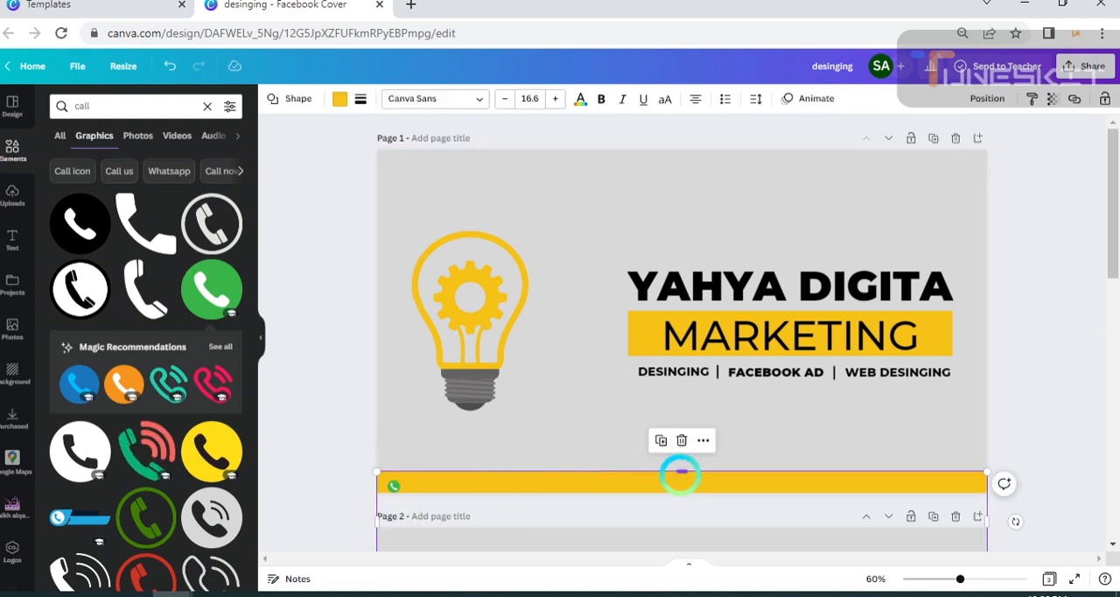
drag(682, 471, 679, 473)
click(323, 548)
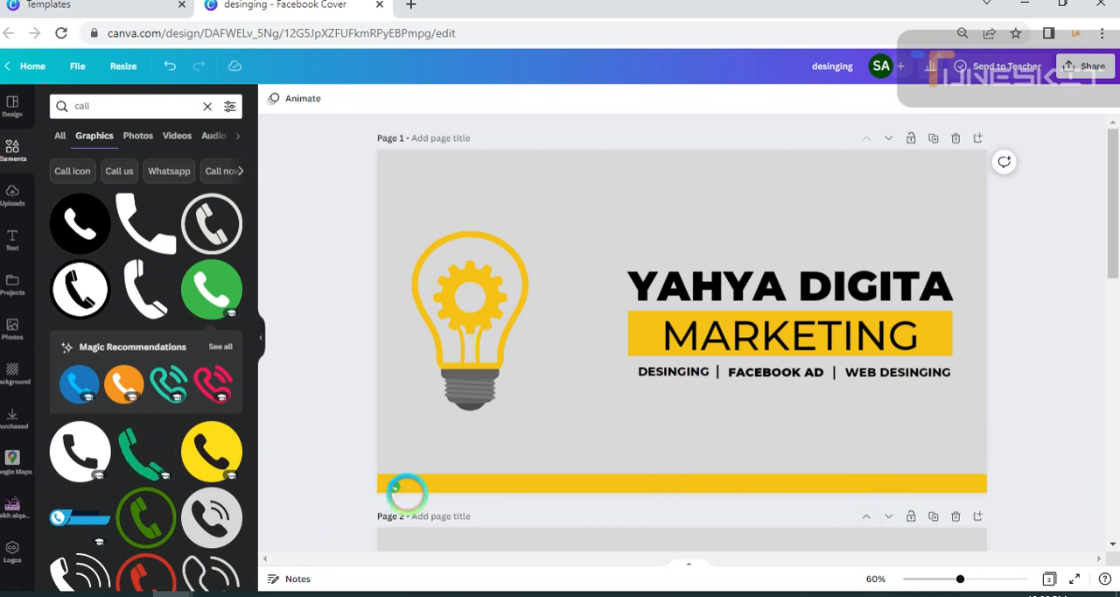
click(393, 483)
click(405, 522)
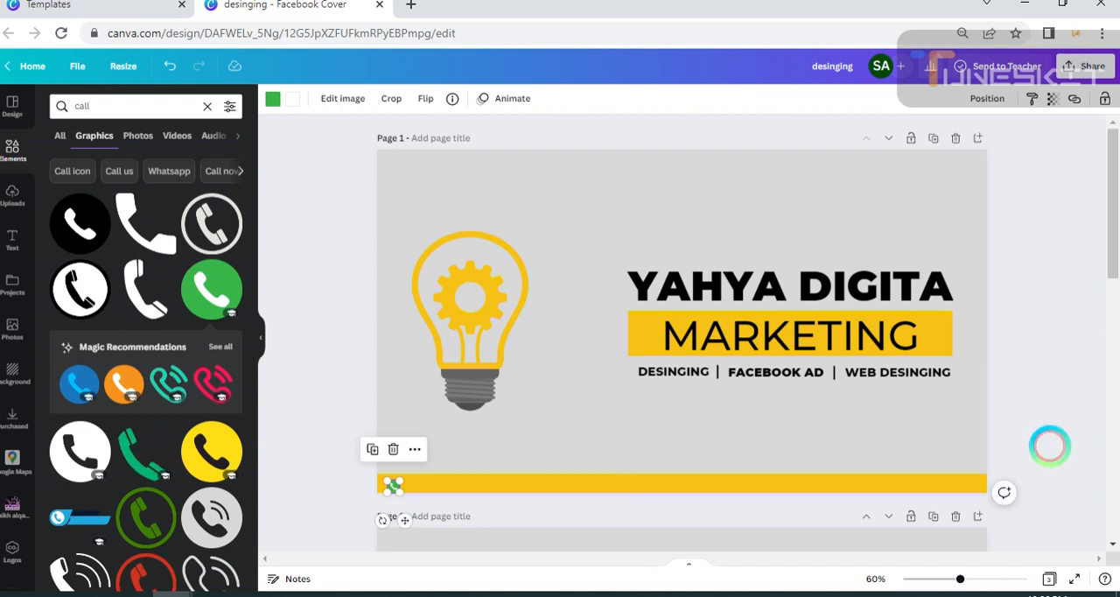
click(892, 465)
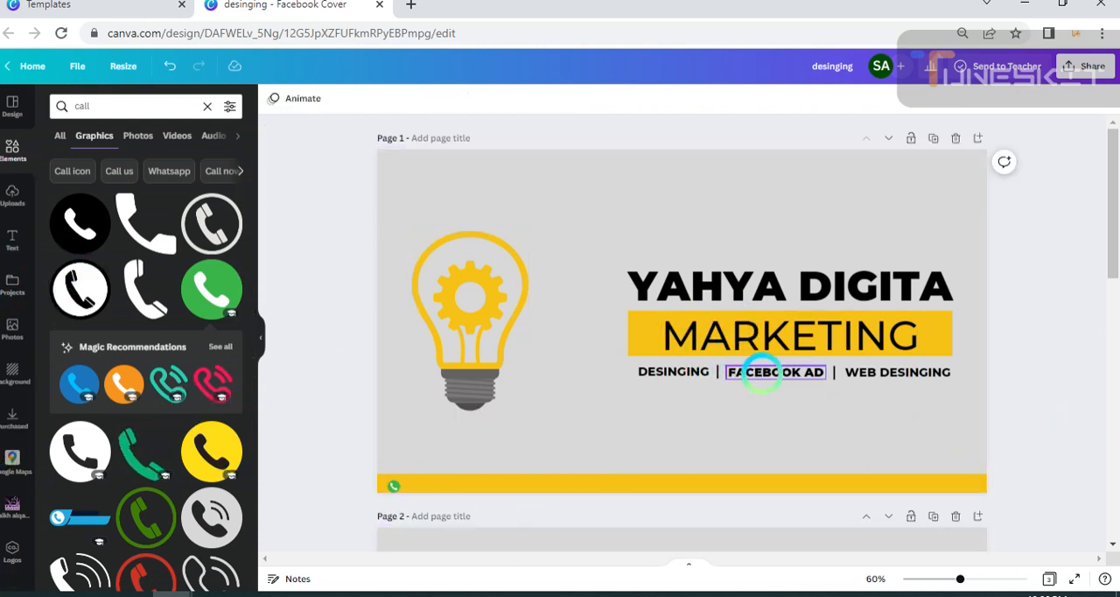
Duplicate the "WEB DESINGING" label, place the copy beside the phone icon on the yellow strip, and replace its text with the phone number.
click(883, 374)
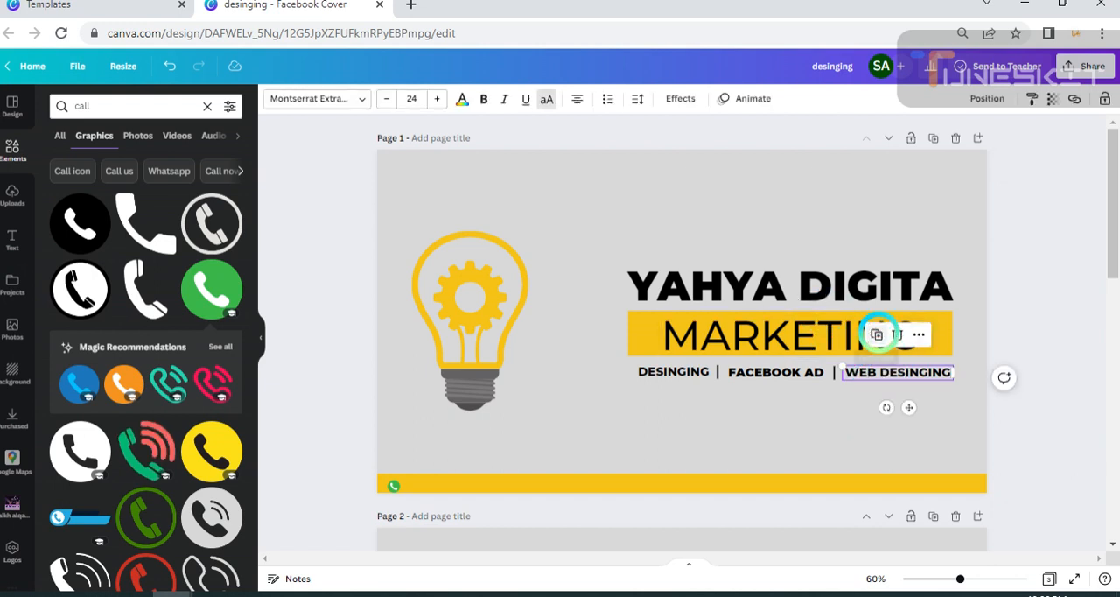
click(873, 333)
drag(901, 380, 482, 520)
double_click(496, 484)
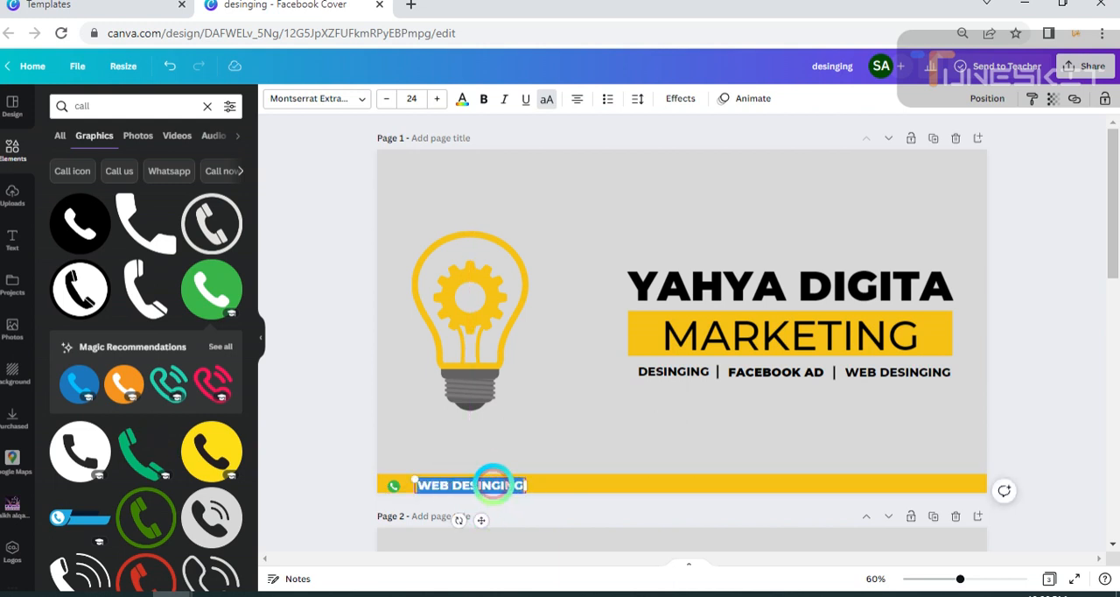
key(BackSpace)
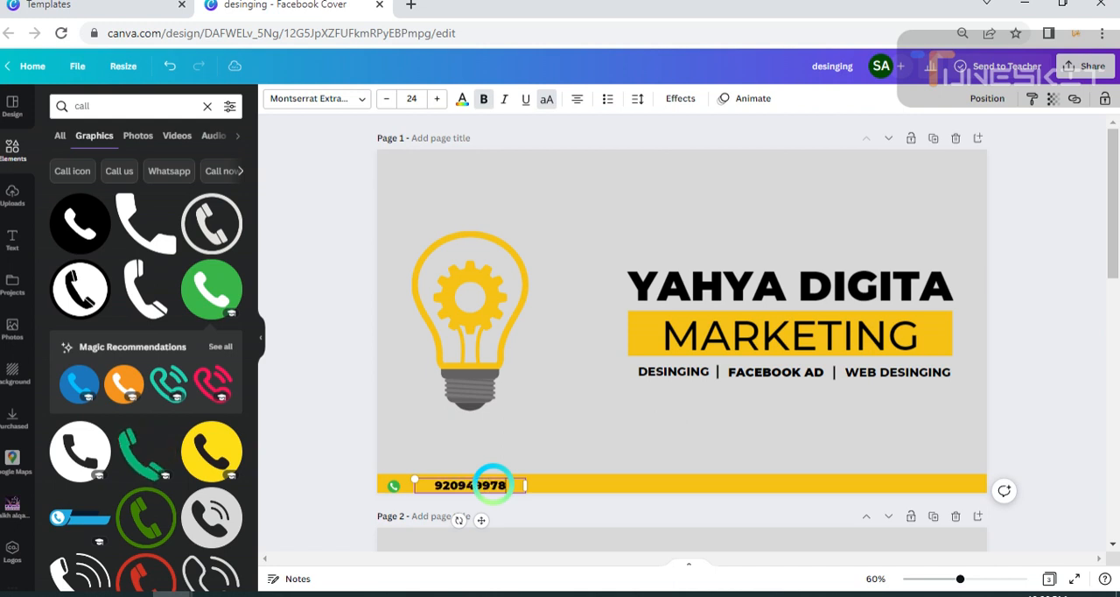
click(620, 429)
Narrow the phone number's text box to fit its digits and keep it close to the phone icon on the yellow strip.
click(490, 486)
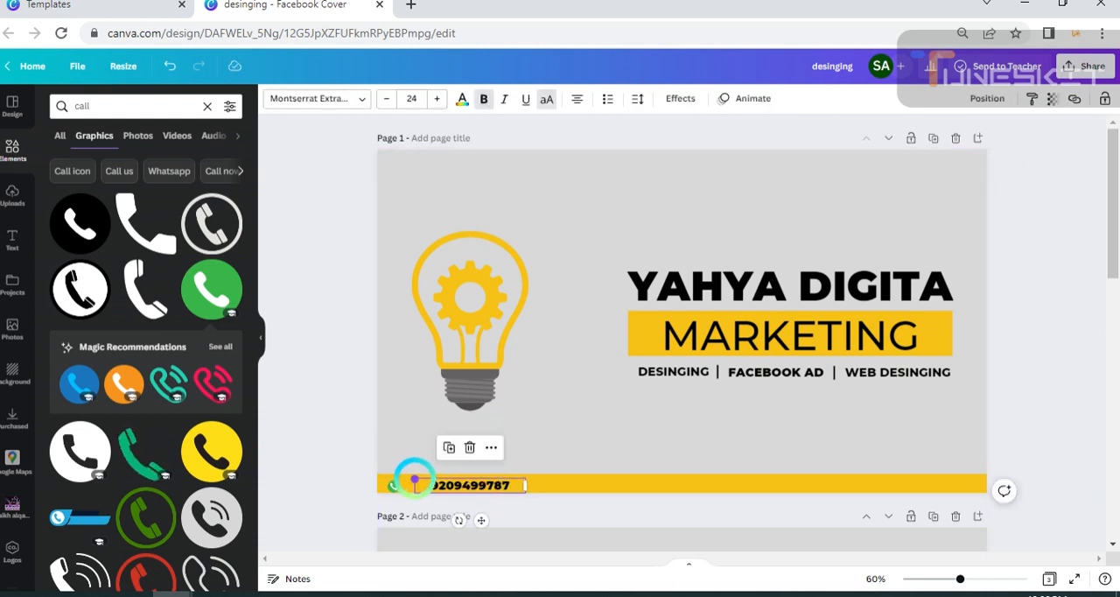
click(577, 450)
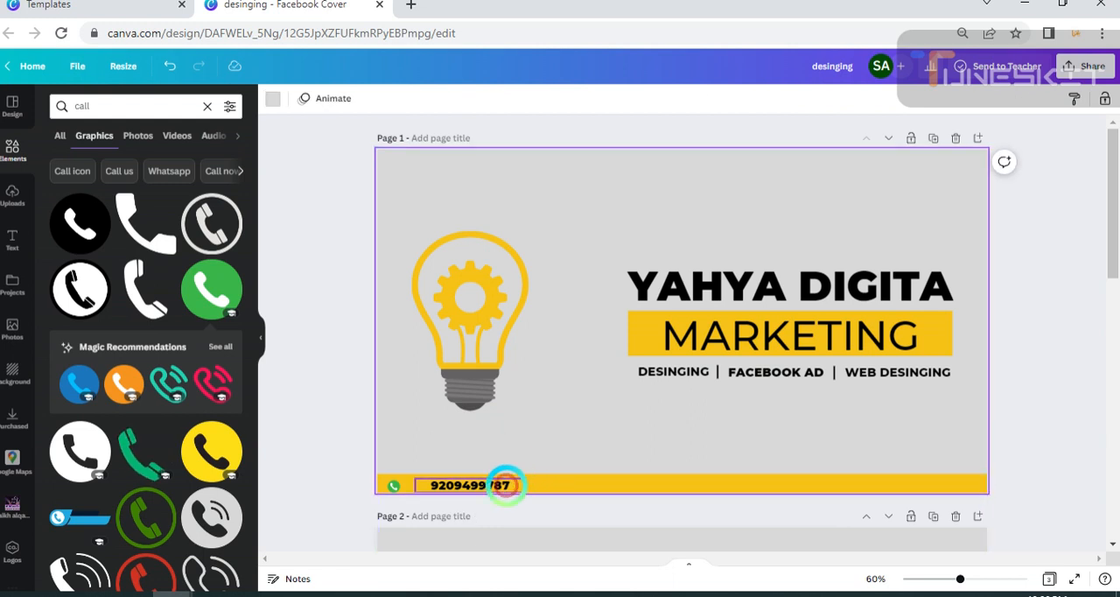
click(523, 487)
drag(526, 485, 466, 526)
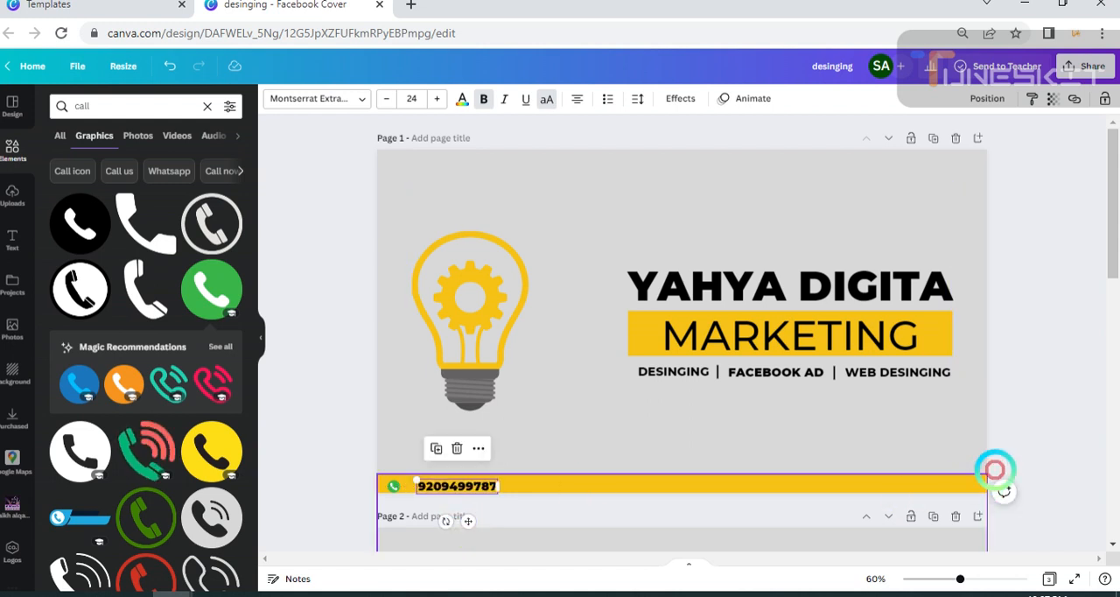
click(989, 440)
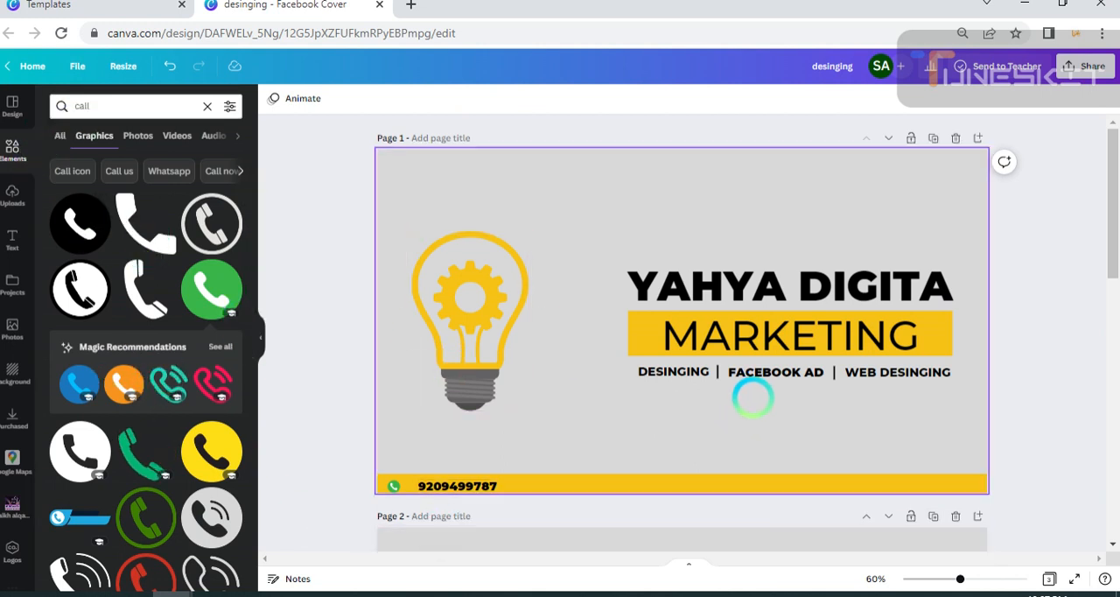
Duplicate the divider line after "DESINGING" and place the copy between the phone icon and the phone number.
click(718, 371)
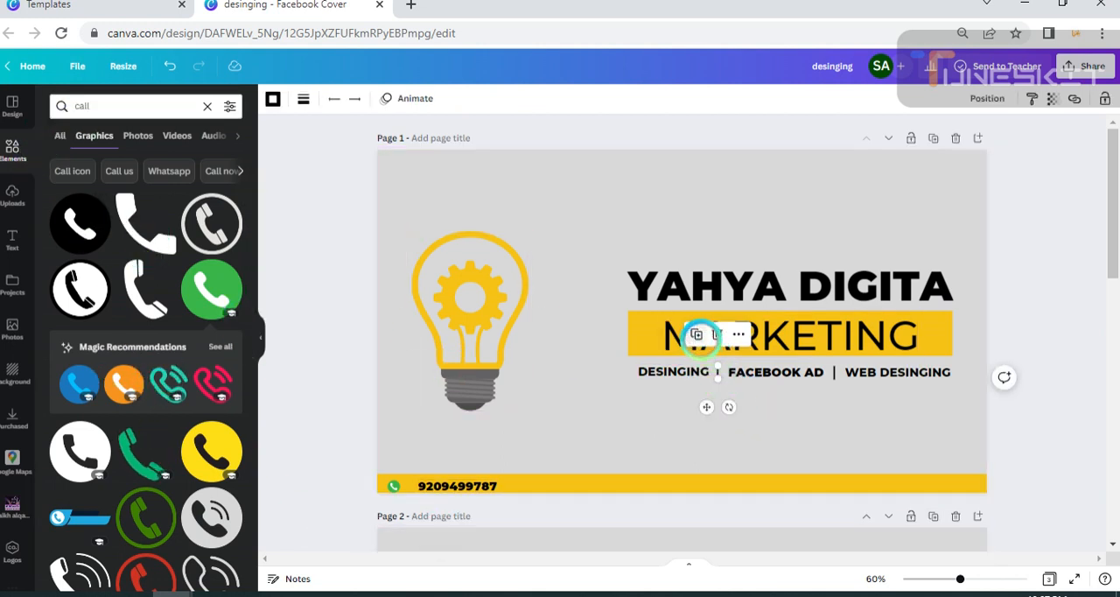
drag(712, 414, 401, 522)
click(532, 467)
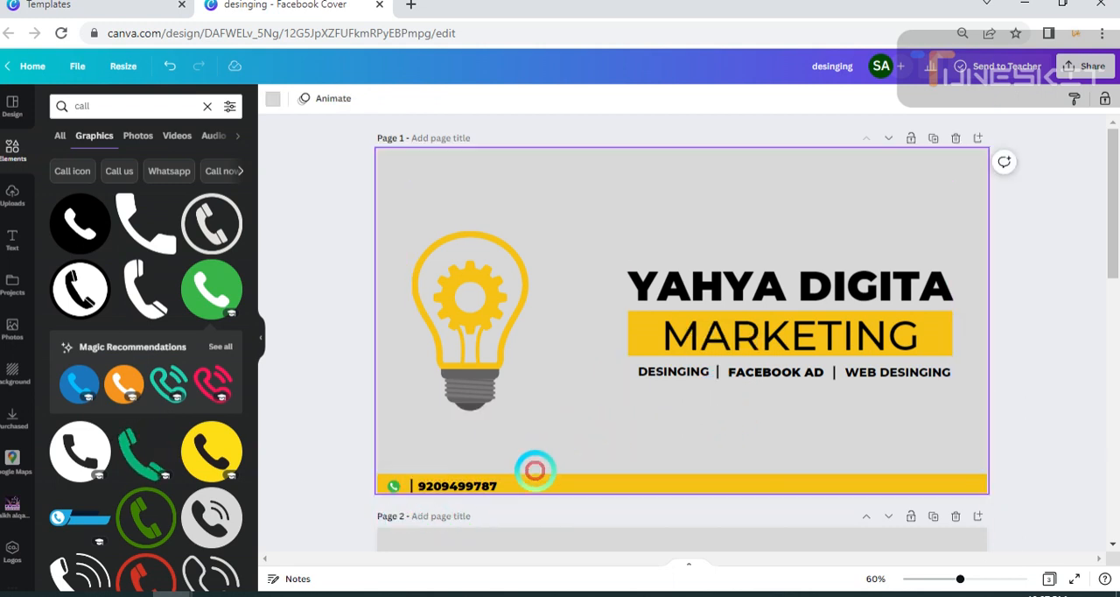
Make the yellow strip at the bottom of page 1 thinner by lowering its top edge to just above the phone icon.
click(543, 481)
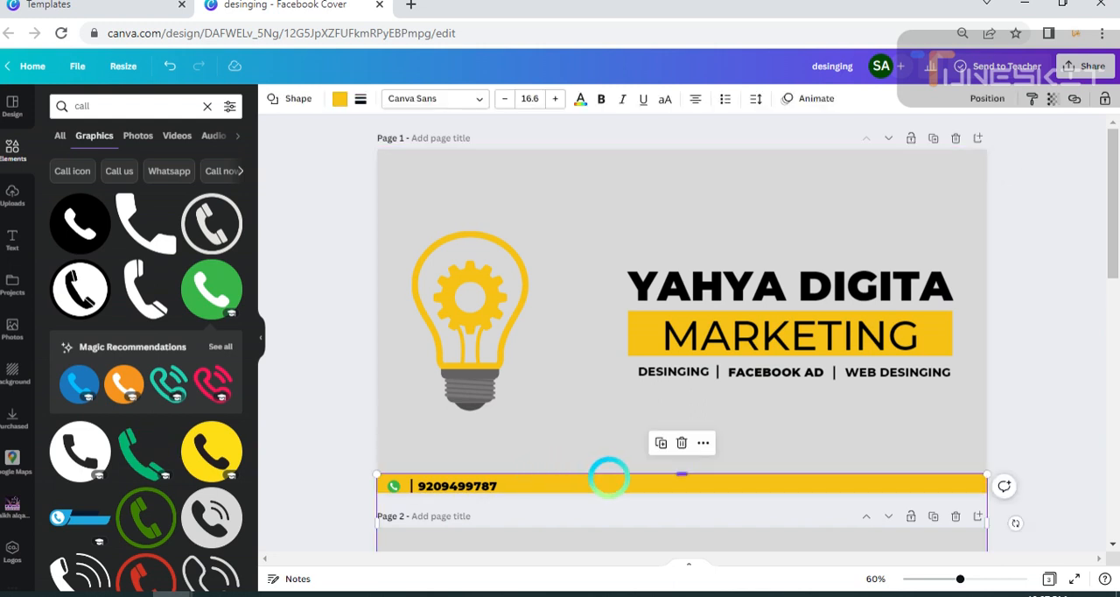
drag(681, 475, 681, 479)
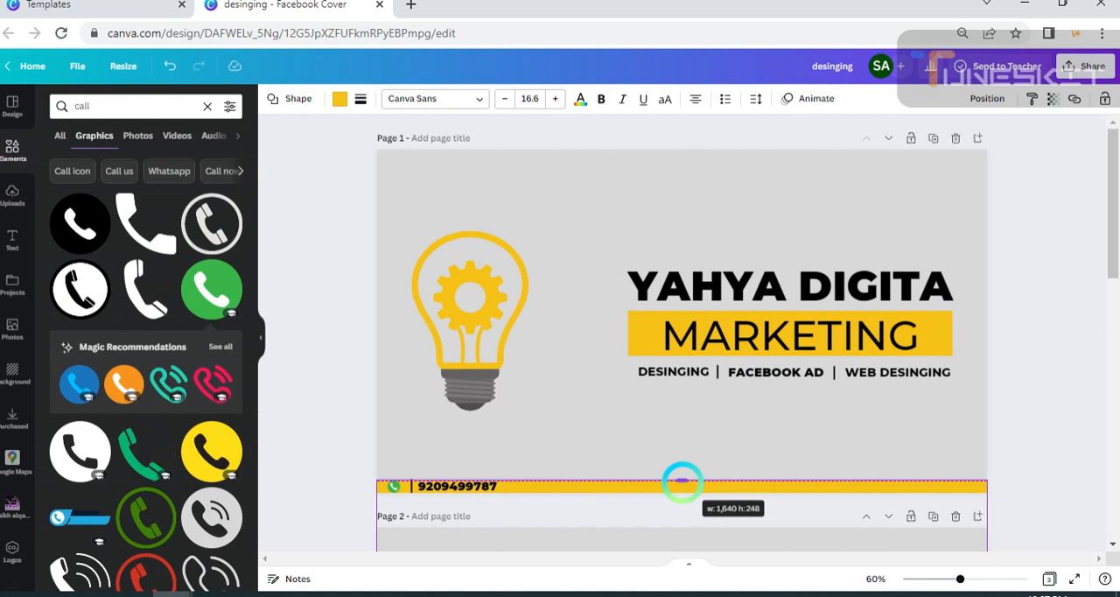
drag(681, 480, 682, 478)
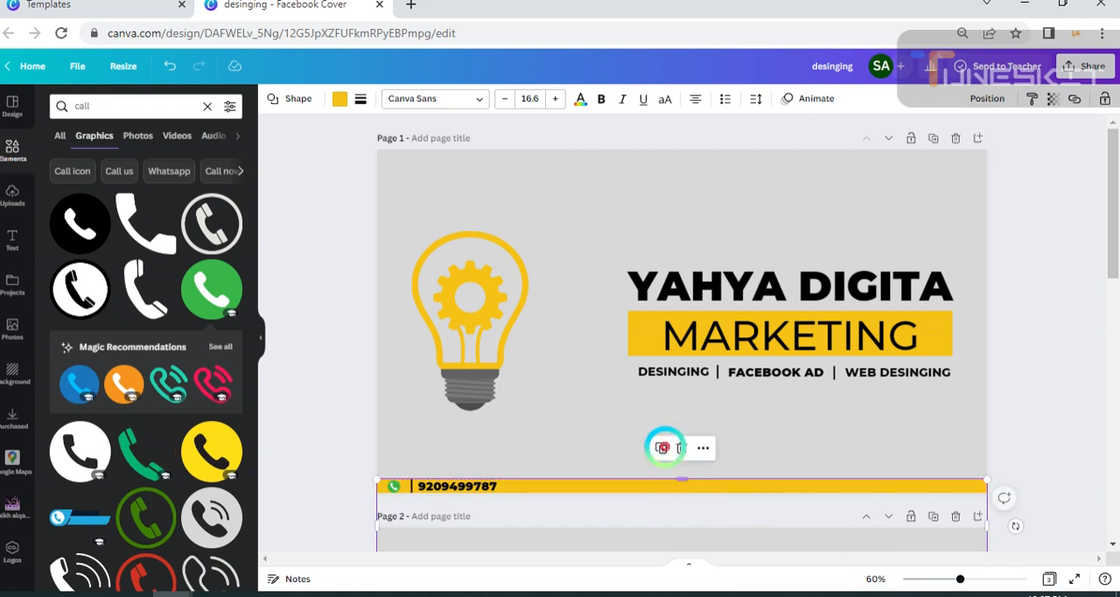
click(573, 433)
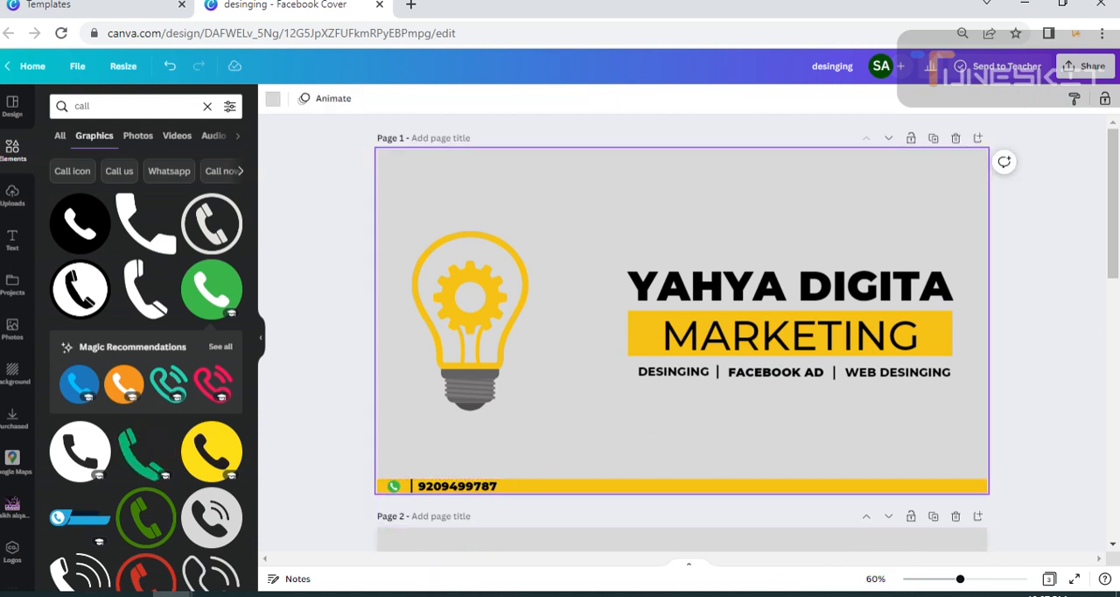
Reduce the phone number's font size to 21.5 and shift it slightly away from the divider on the yellow strip.
click(403, 485)
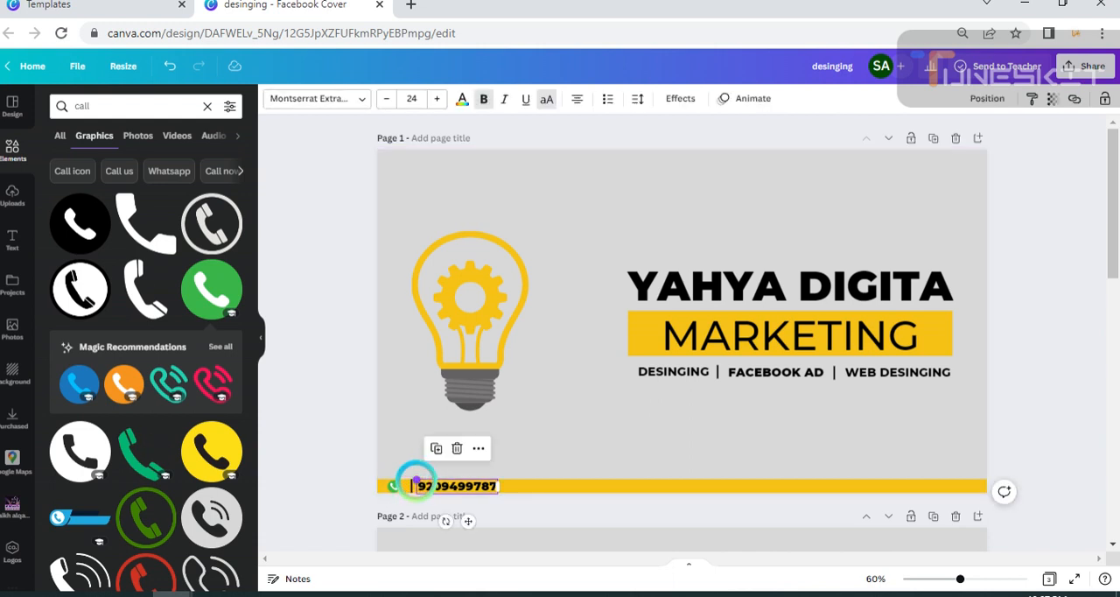
click(484, 472)
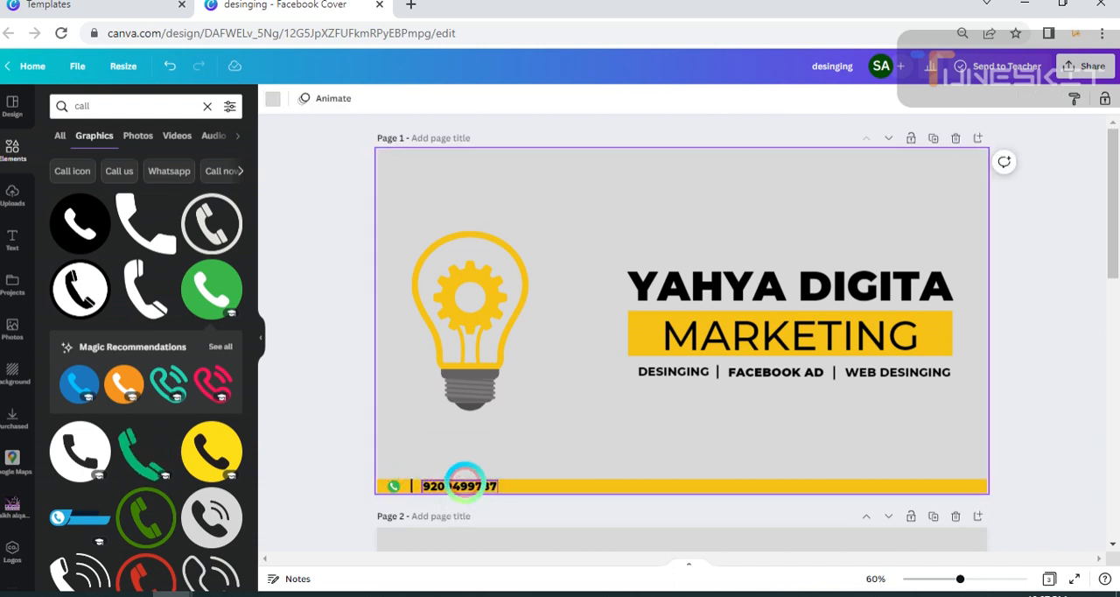
click(464, 484)
drag(464, 483, 464, 484)
click(524, 454)
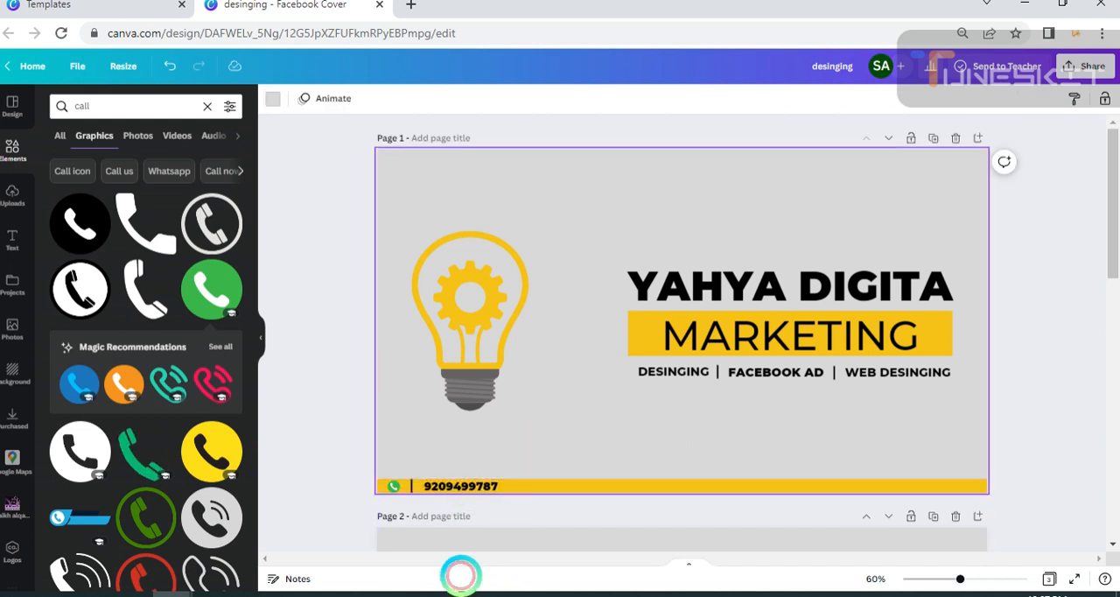
click(464, 484)
click(387, 98)
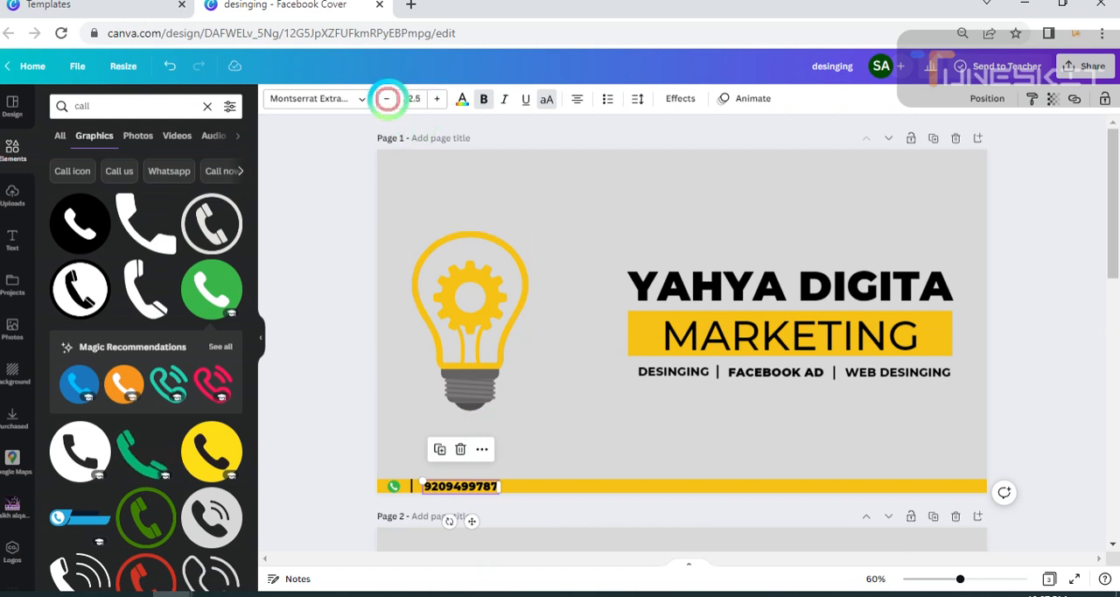
click(562, 393)
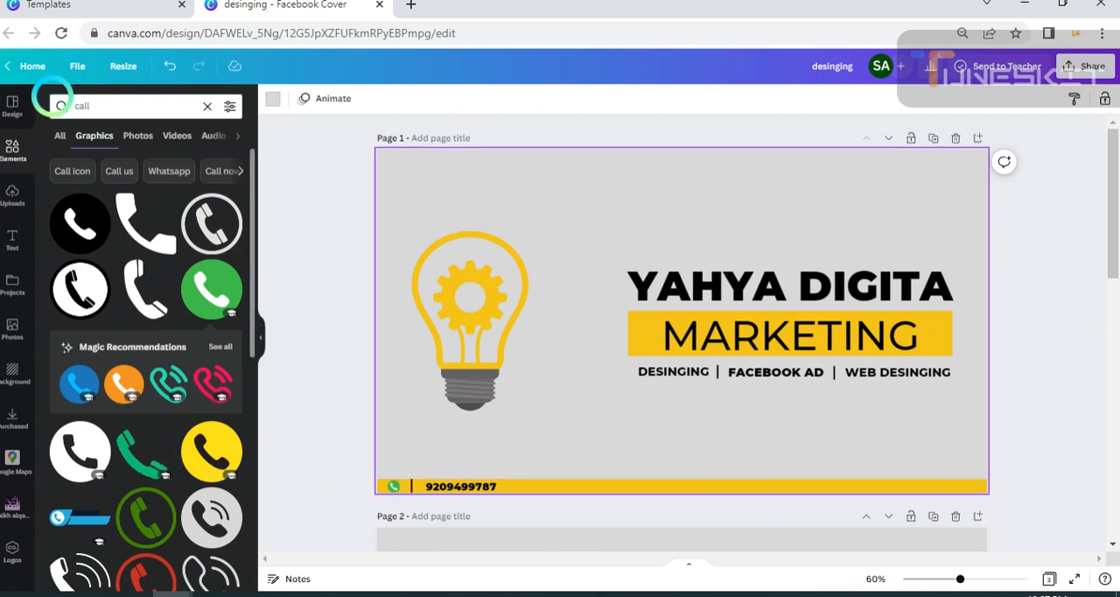
Search the elements for "wats app" and add the square green WhatsApp icon from the graphics to page 1.
click(13, 150)
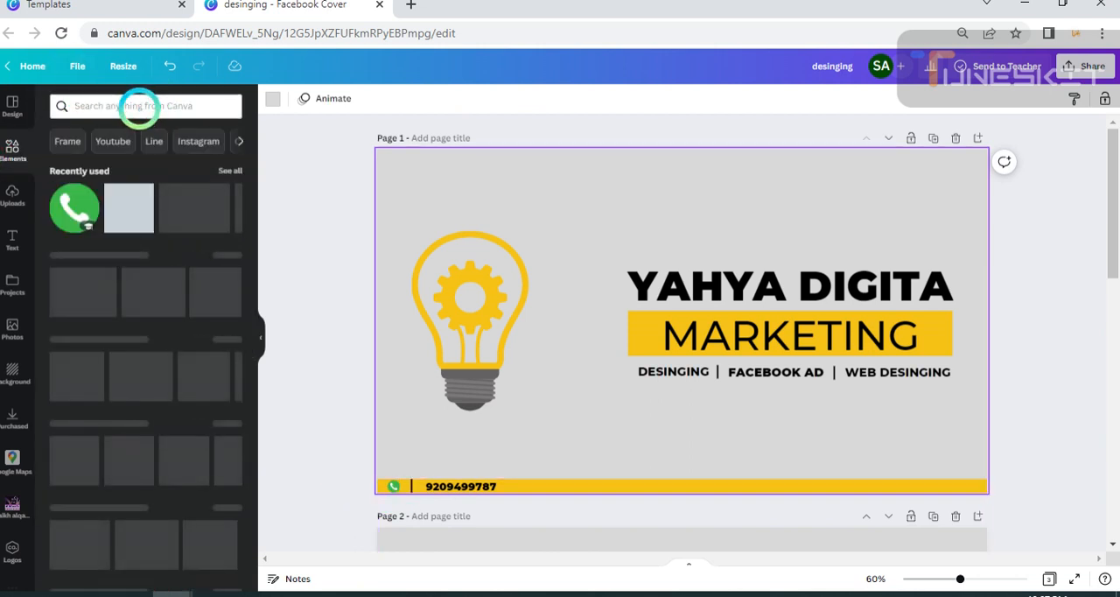
click(128, 106)
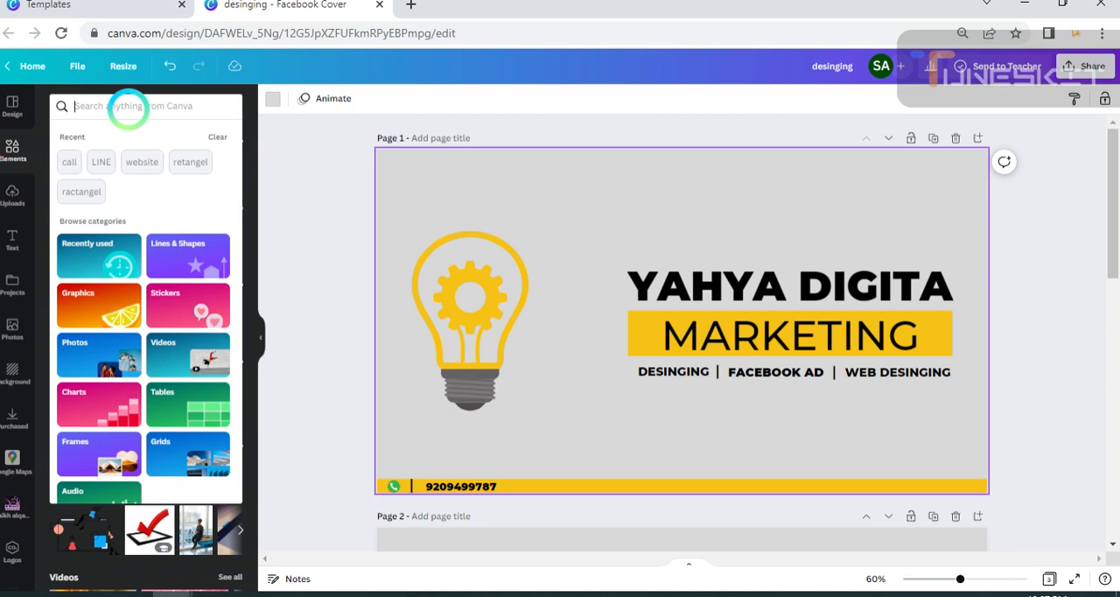
text(wa)
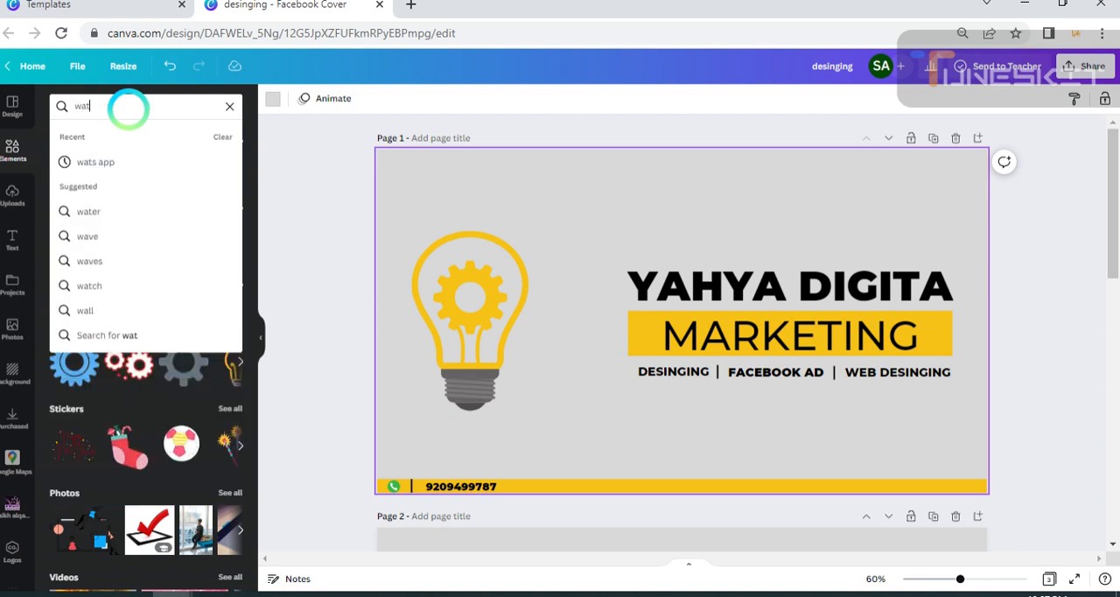
text(t)
click(121, 162)
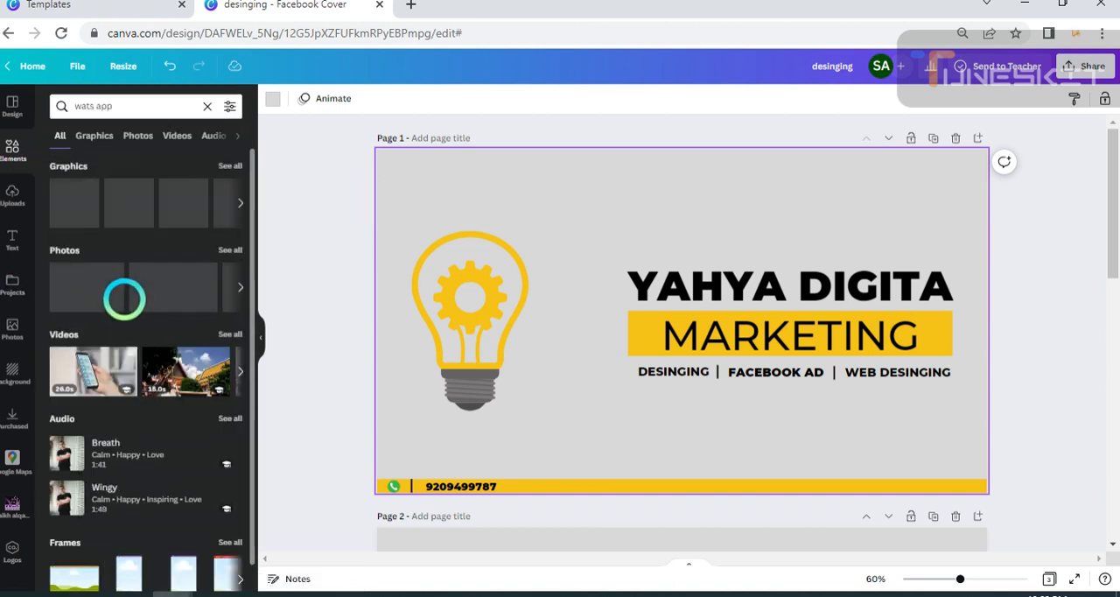
click(239, 202)
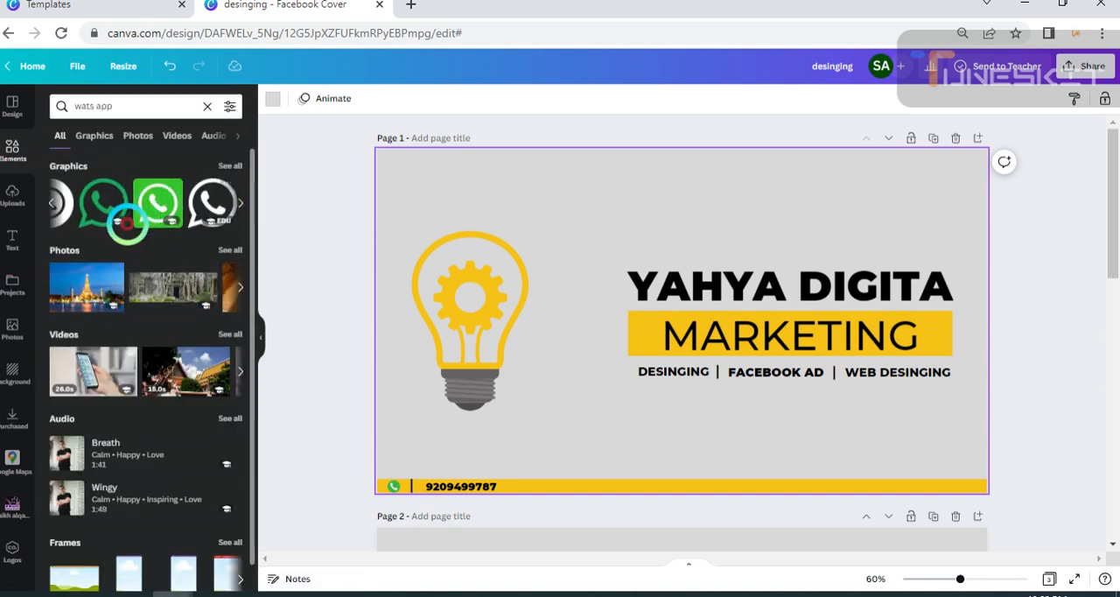
click(74, 203)
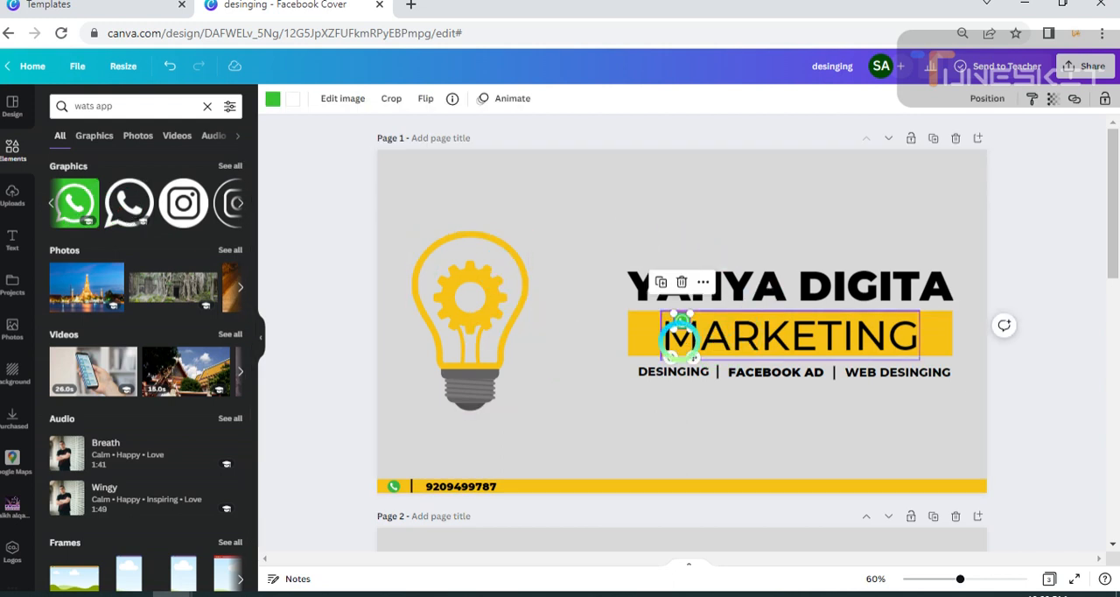
Shrink the green WhatsApp icon and place it on the yellow strip just after the phone number.
drag(681, 321, 530, 523)
drag(522, 480, 525, 484)
click(568, 455)
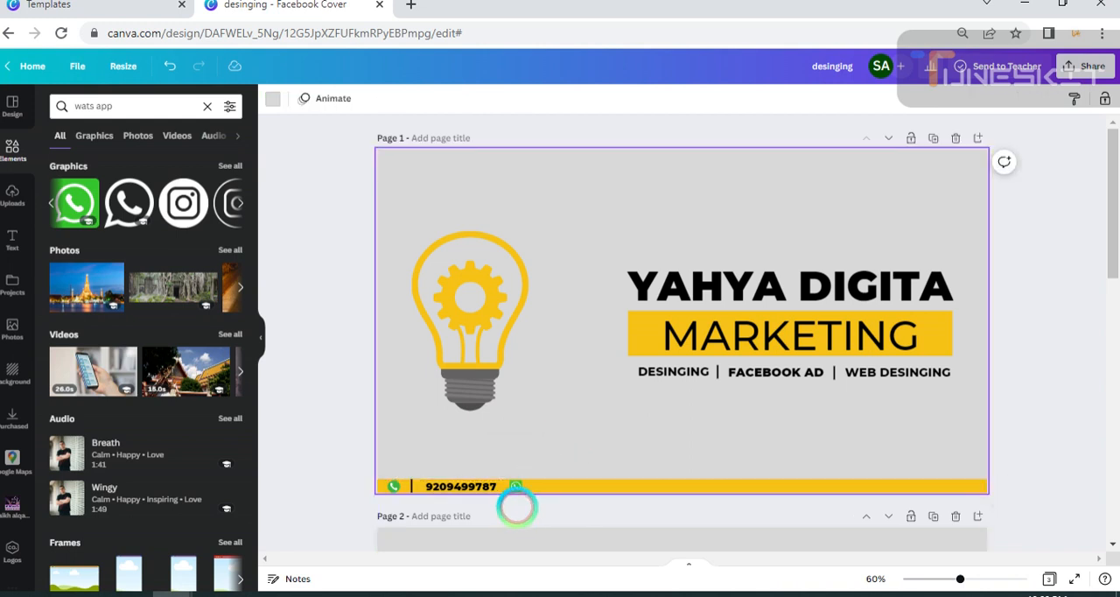
click(655, 486)
drag(683, 476, 679, 476)
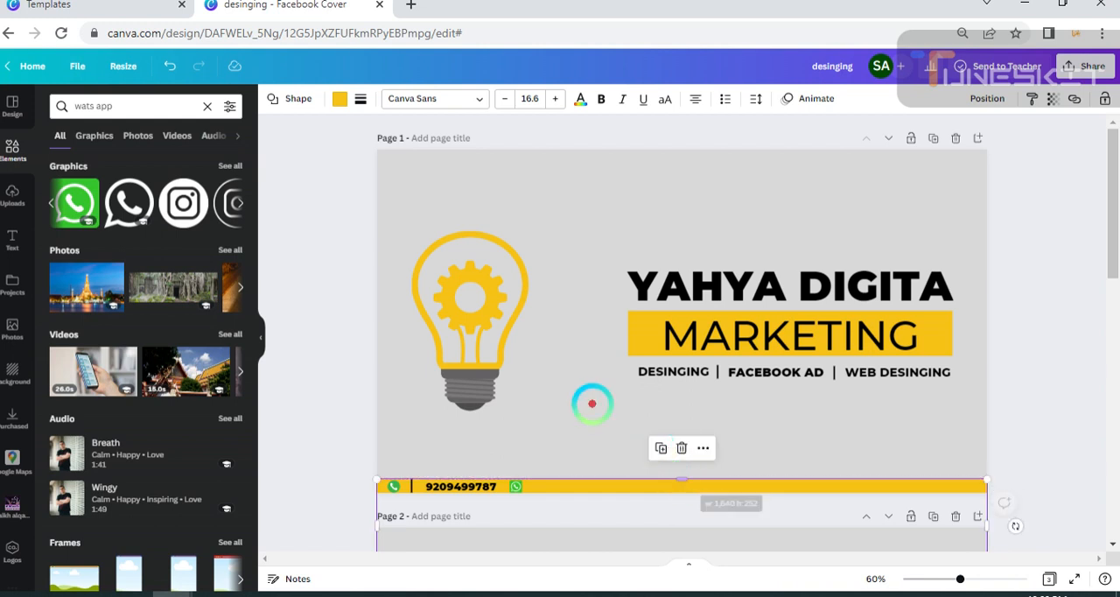
click(545, 395)
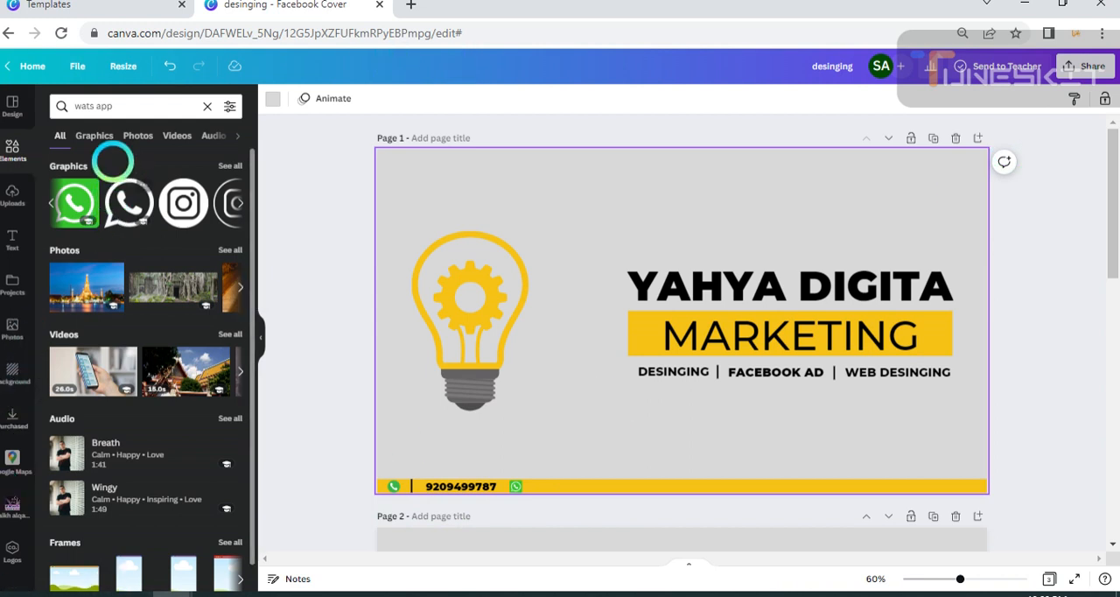
Duplicate the phone number, place the copy after the WhatsApp icon, and replace its text with the WhatsApp number.
click(441, 488)
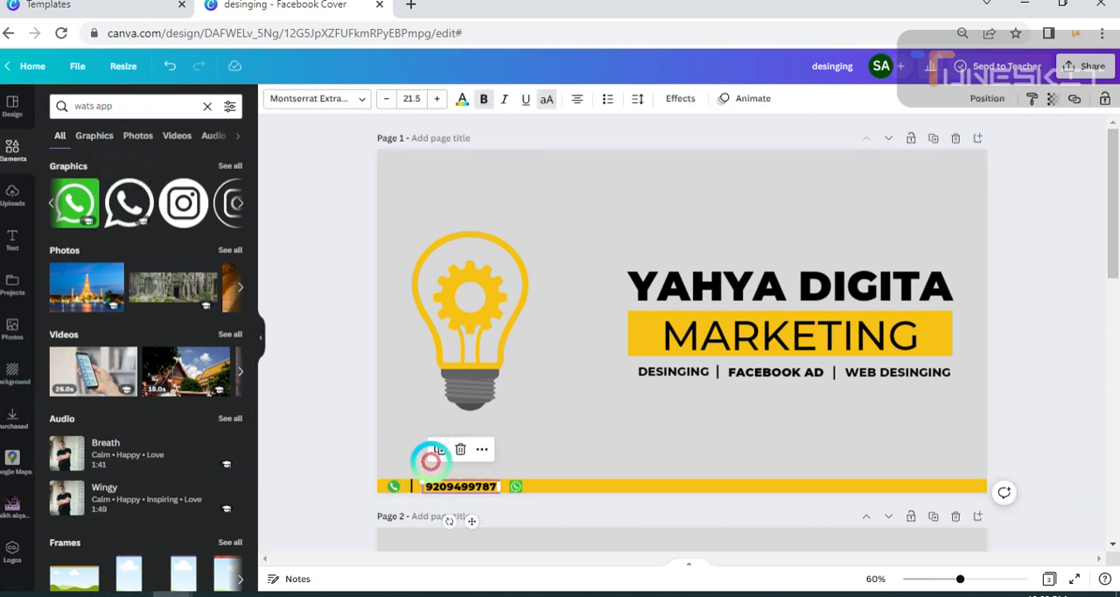
click(439, 451)
drag(481, 532, 591, 525)
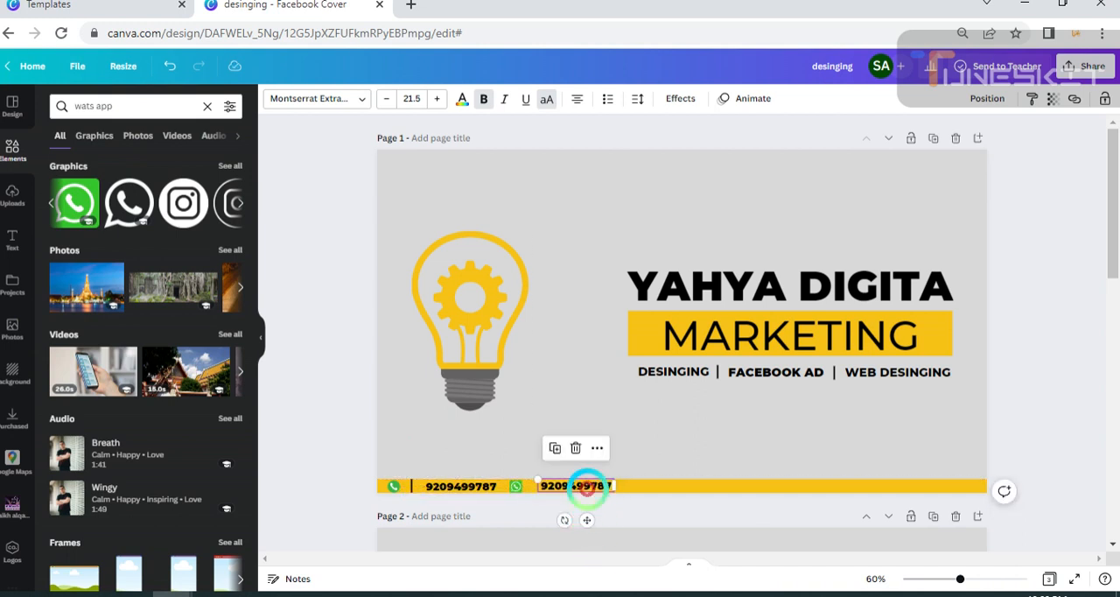
double_click(580, 485)
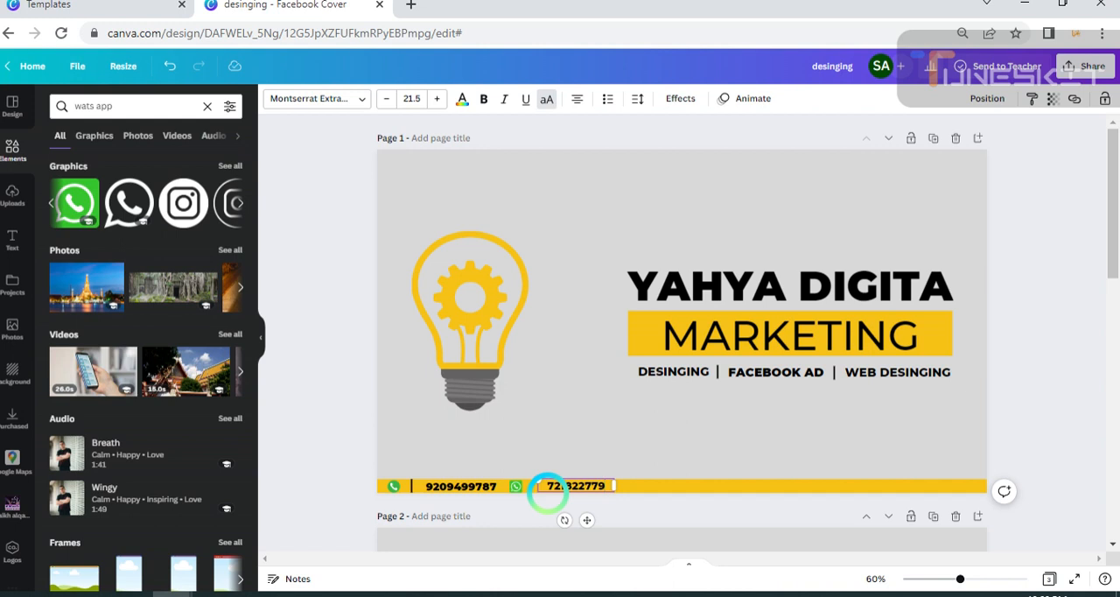
click(684, 438)
Narrow the WhatsApp number's text box to fit its digits and move it closer to the WhatsApp icon.
click(599, 484)
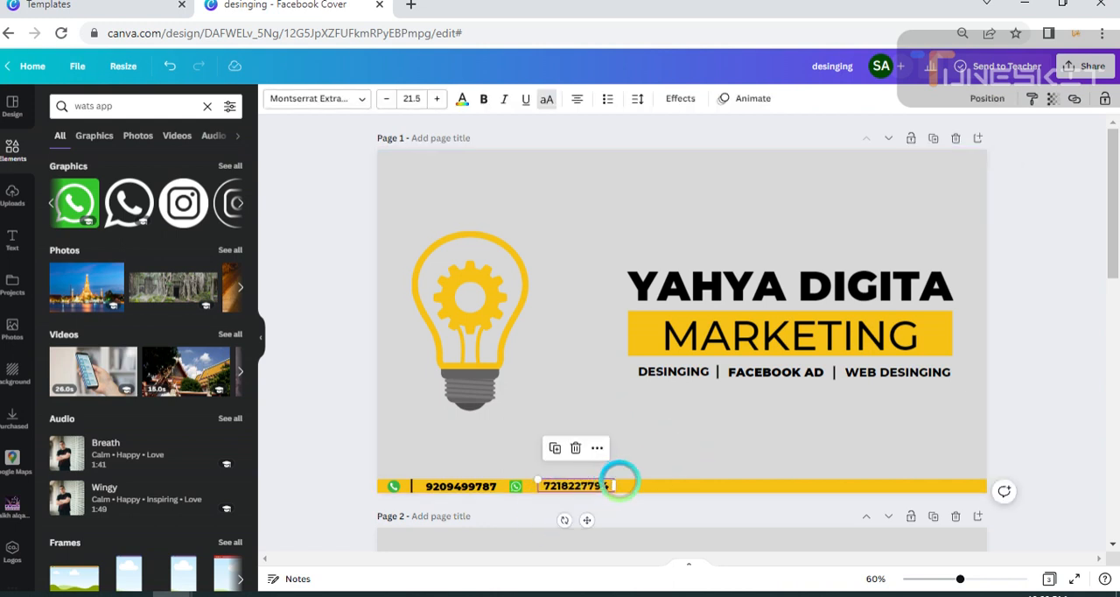
drag(618, 481, 605, 484)
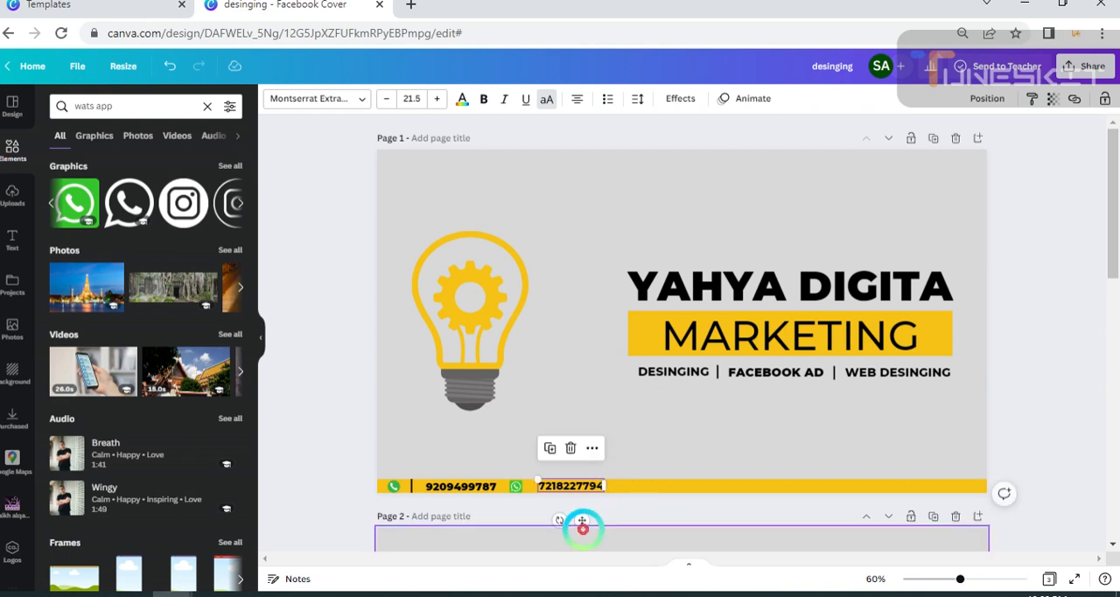
drag(583, 520, 579, 516)
click(607, 425)
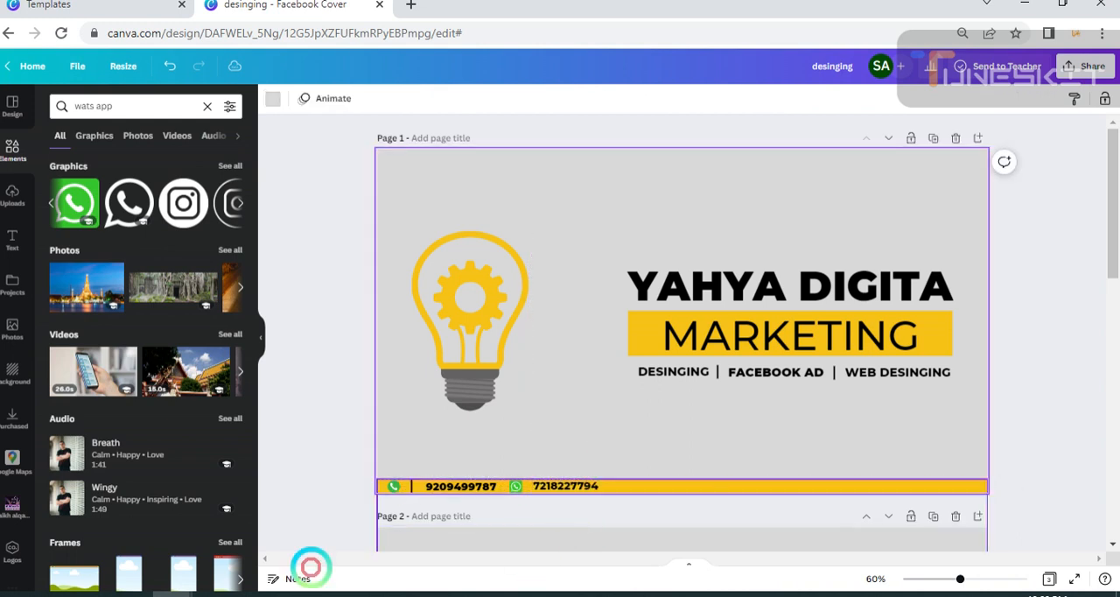
Duplicate the divider line beside the phone icon and place the copy just after the WhatsApp number on the yellow strip.
click(409, 486)
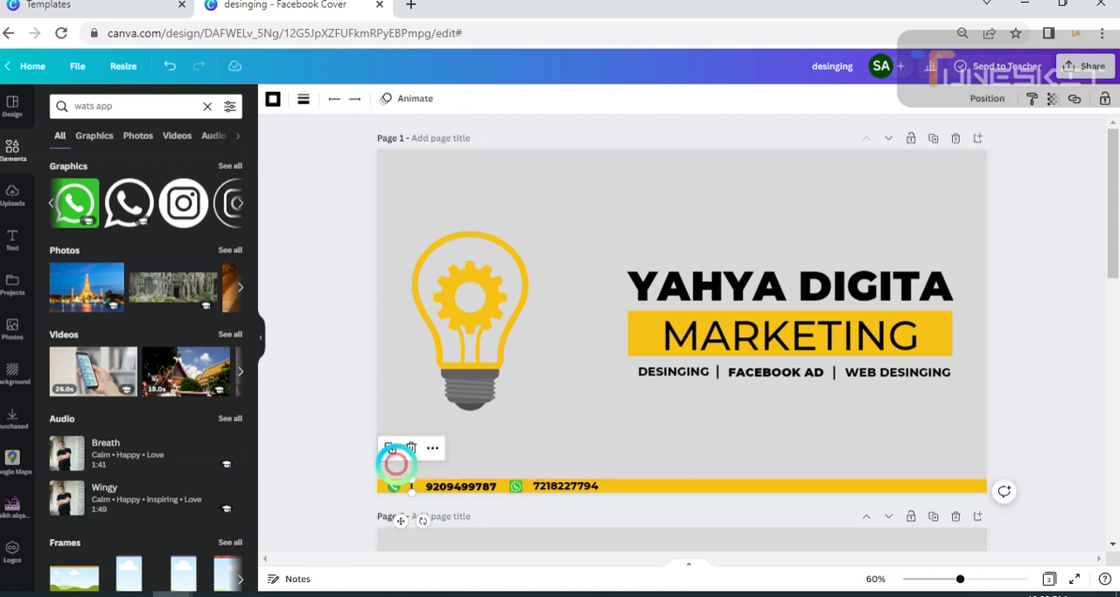
drag(406, 525, 595, 518)
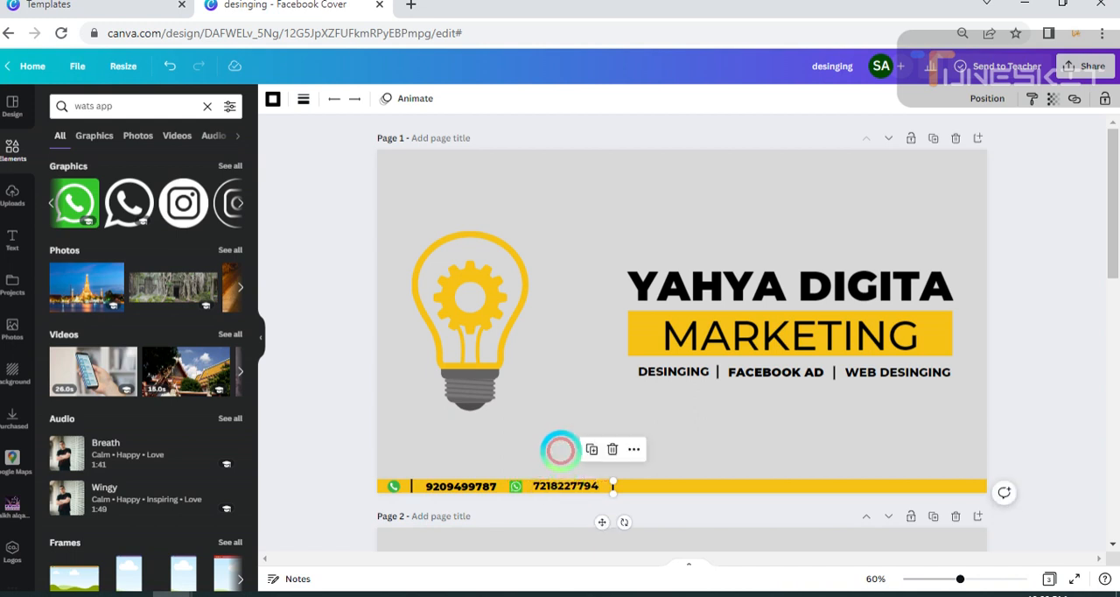
Search the elements library for "facebook" and add the dark blue square Facebook icon to page 1.
click(560, 445)
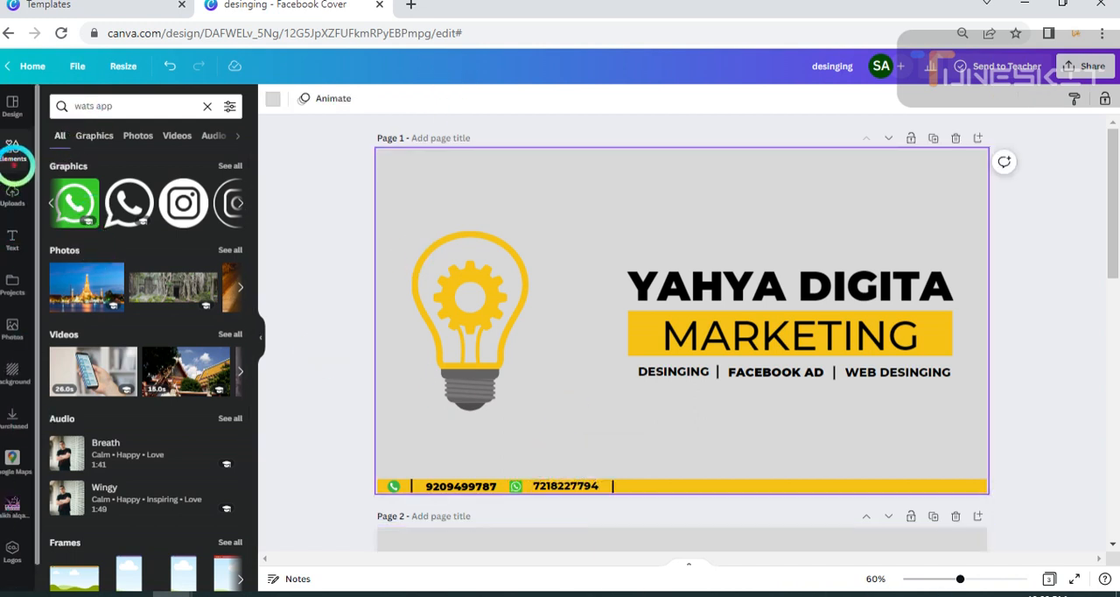
click(13, 156)
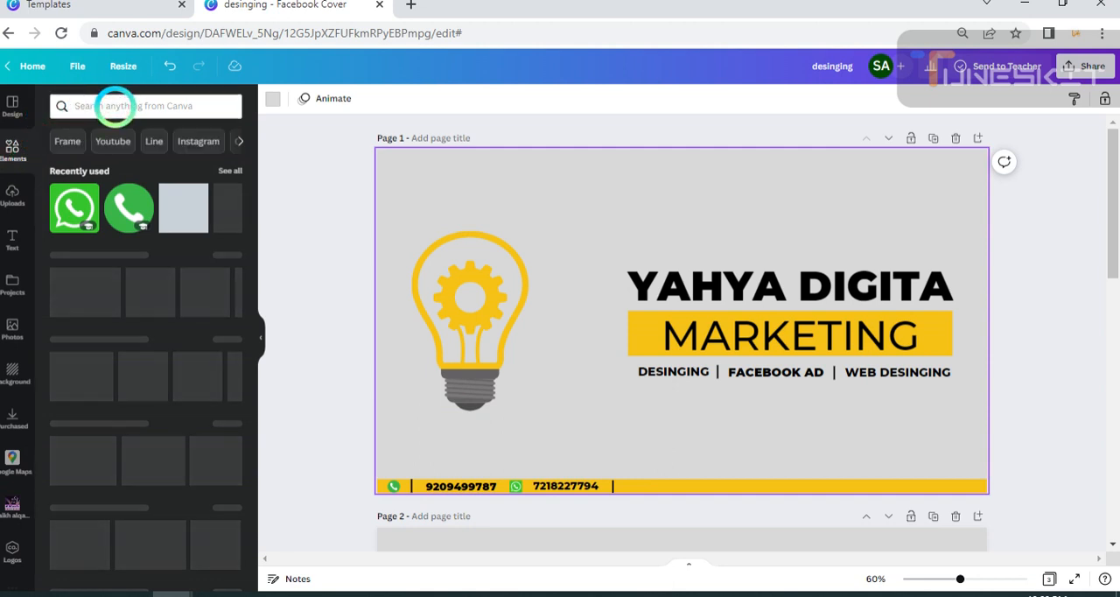
click(114, 106)
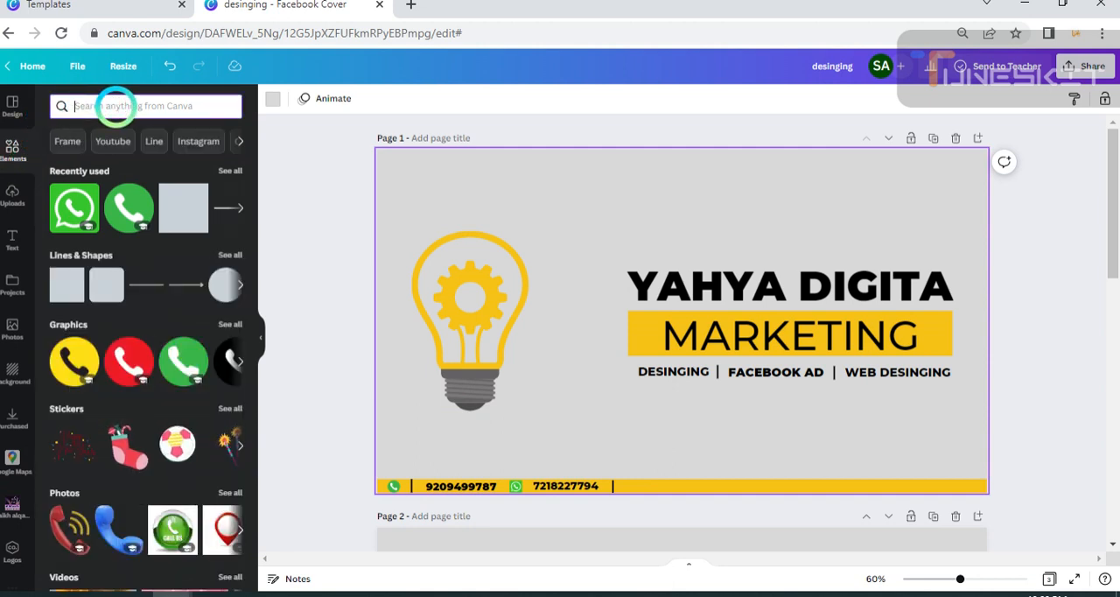
text(fac)
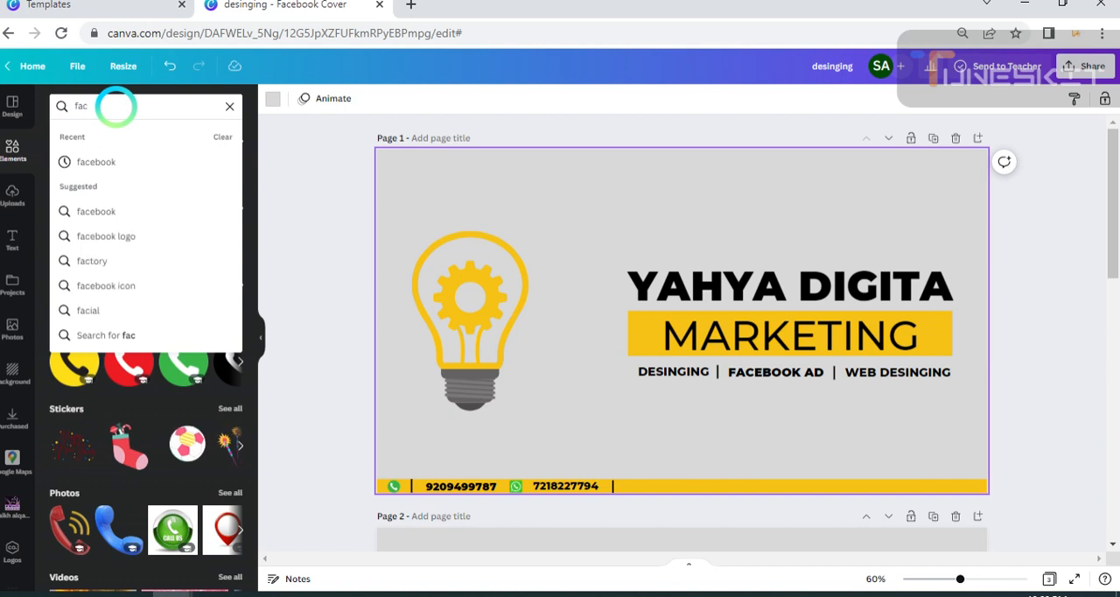
text(e)
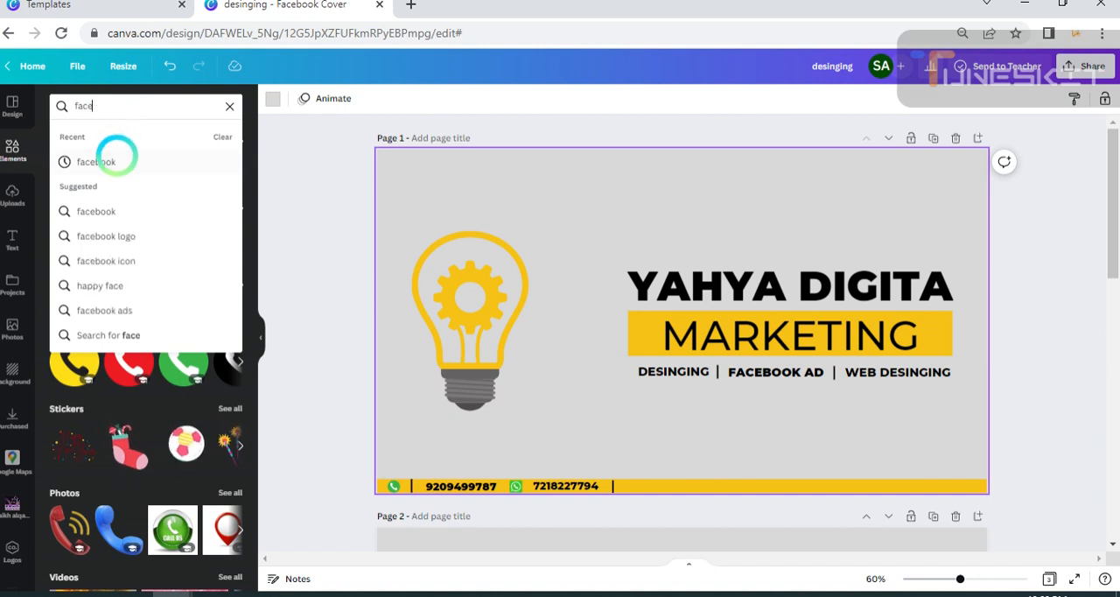
click(115, 159)
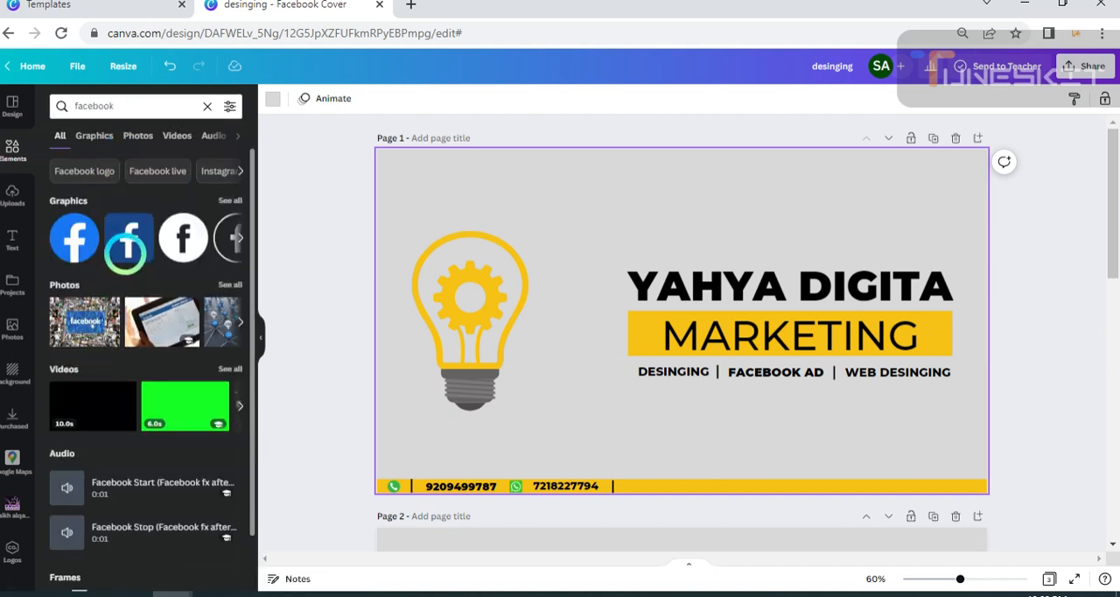
click(676, 334)
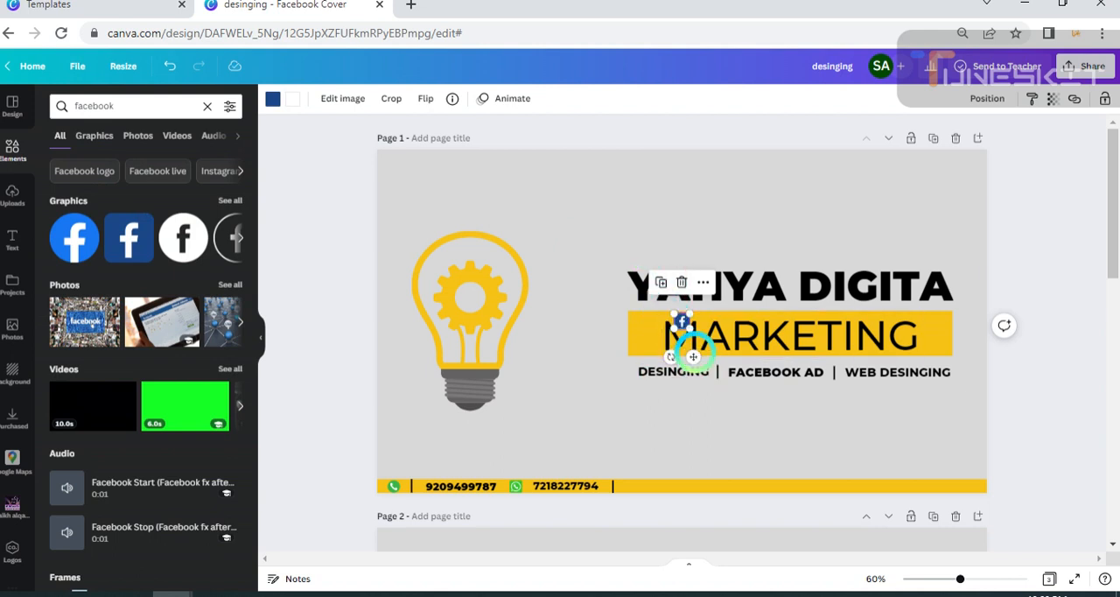
Shrink the Facebook icon and place it on the yellow strip just after the divider following the WhatsApp number.
drag(693, 357, 655, 514)
drag(651, 477, 632, 516)
click(718, 434)
click(645, 489)
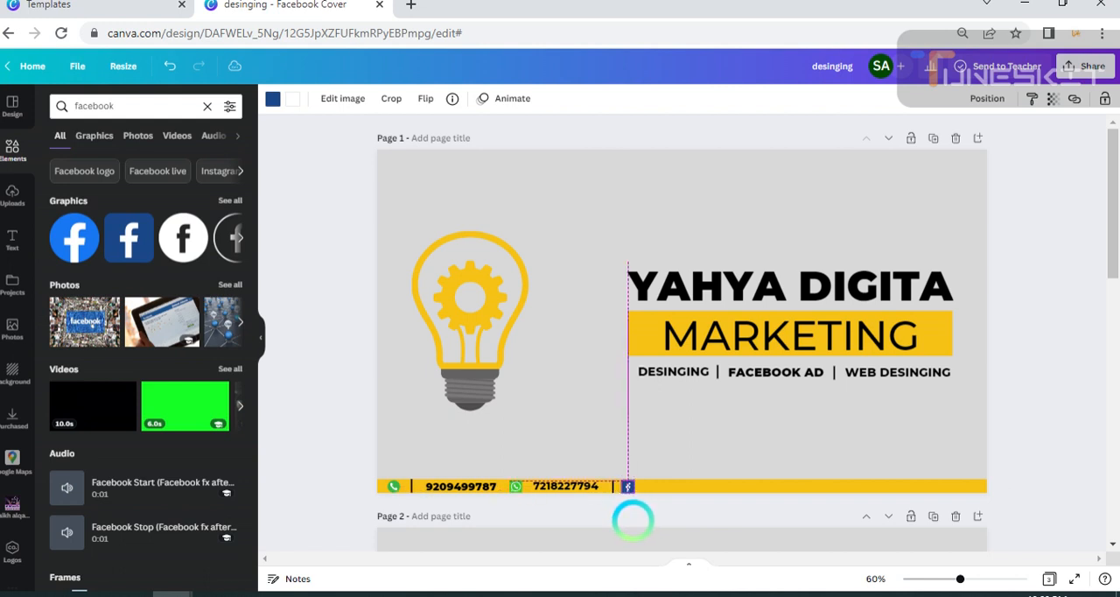
drag(632, 520, 632, 519)
click(531, 427)
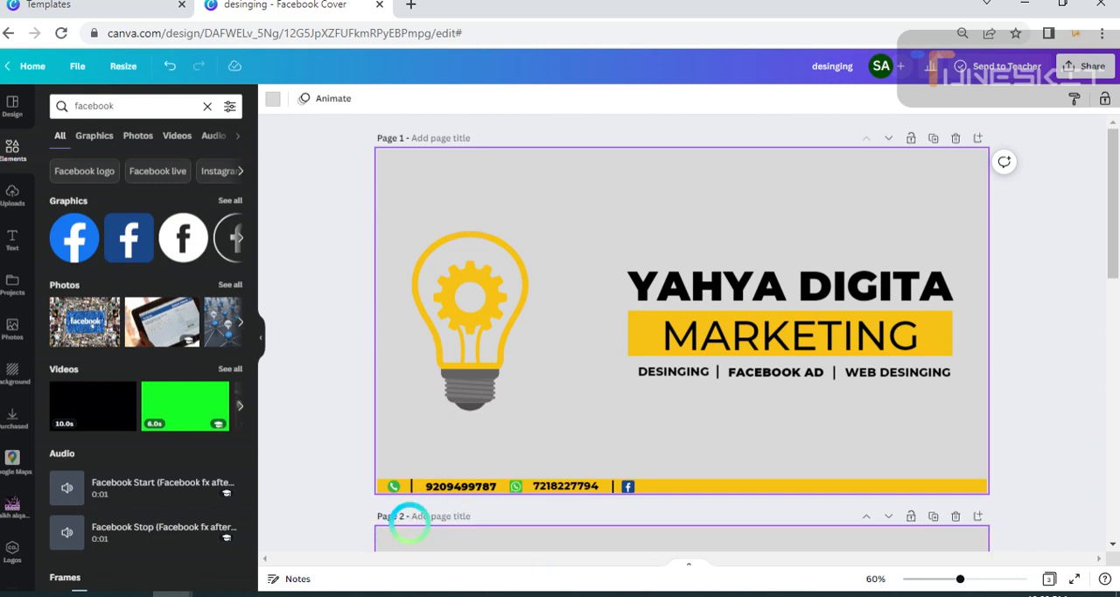
Move the divider beside the phone icon to just after the phone number, and shift that number slightly toward the phone icon.
click(411, 486)
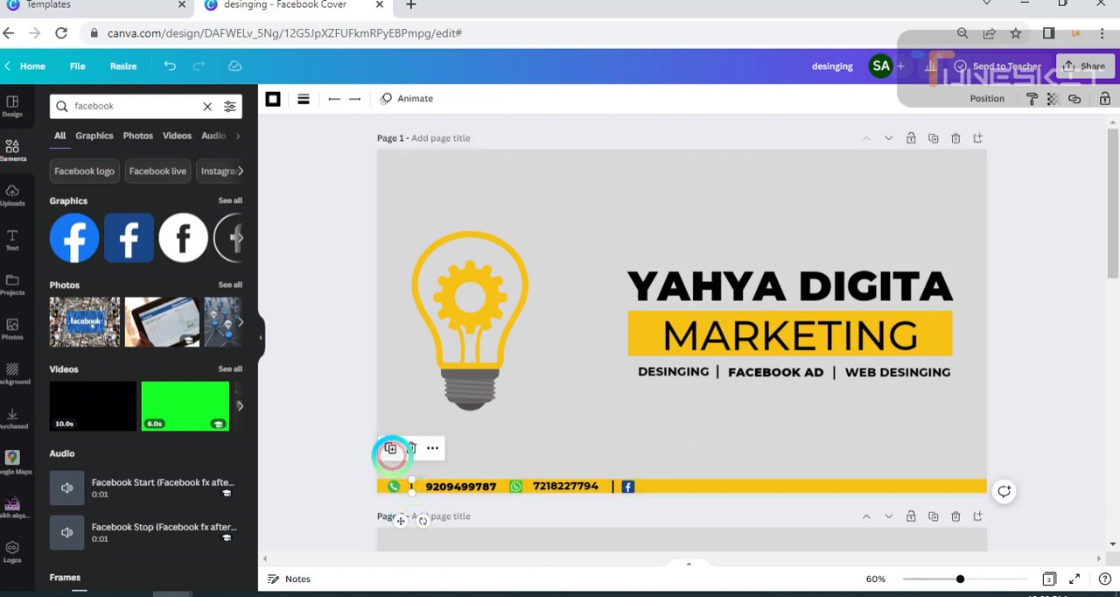
drag(399, 520, 491, 522)
click(569, 418)
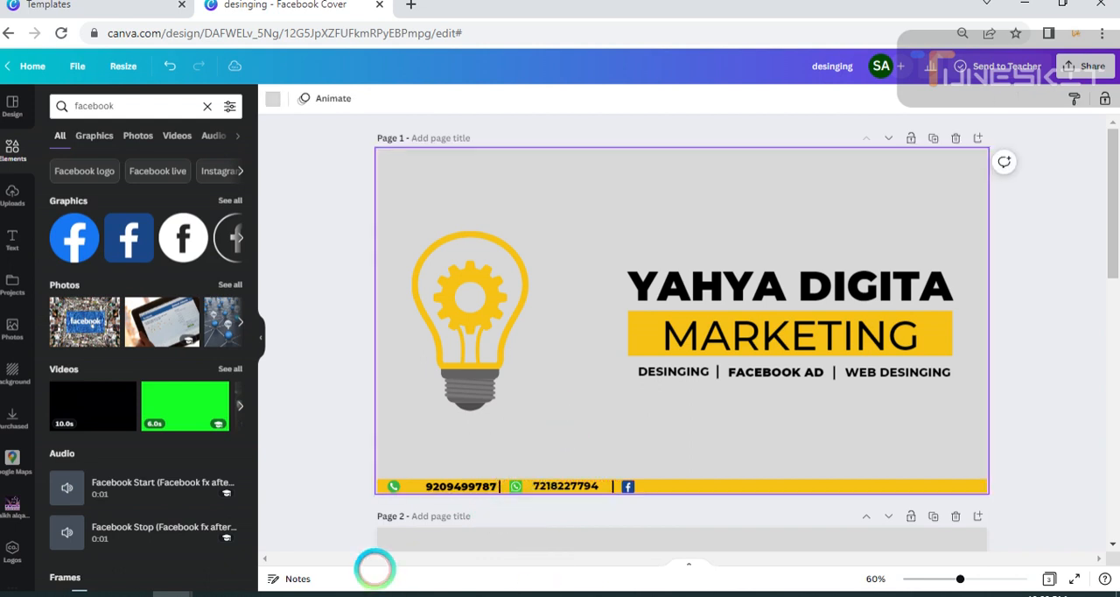
click(449, 486)
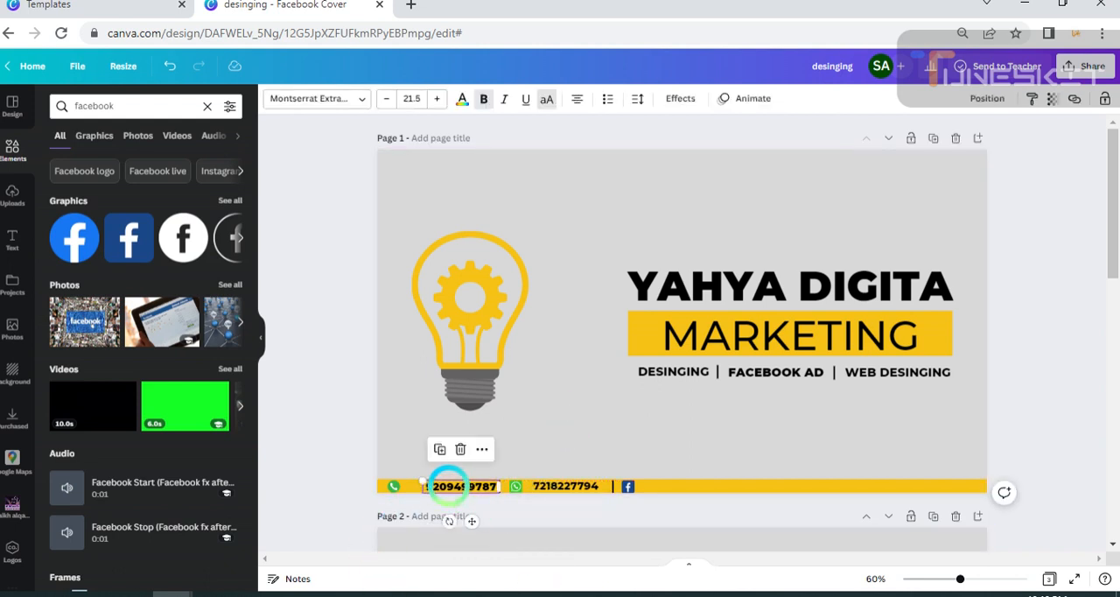
drag(449, 487, 448, 486)
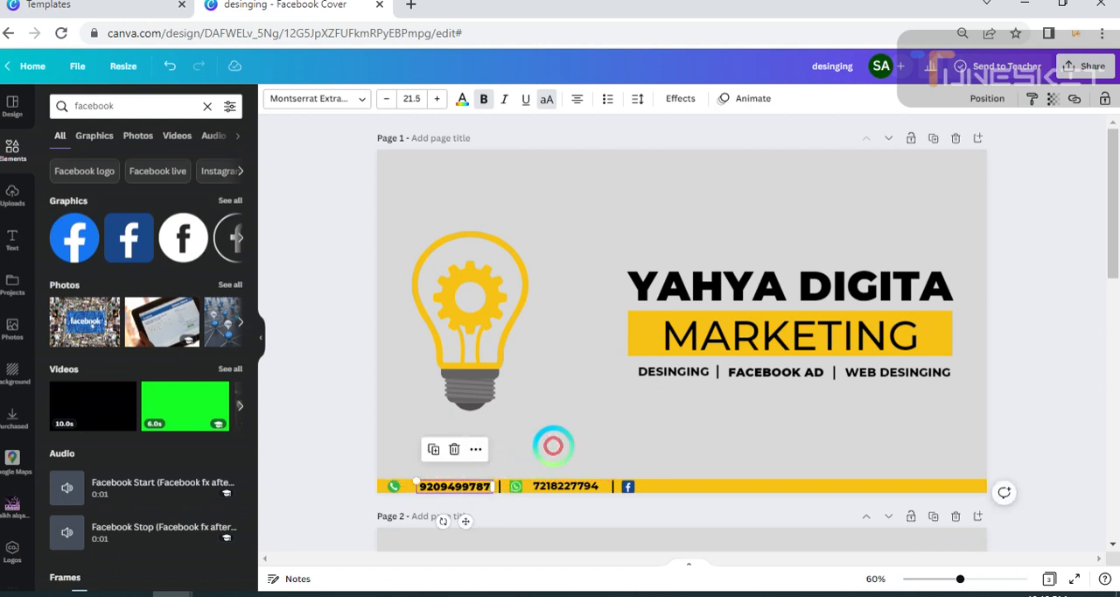
click(528, 514)
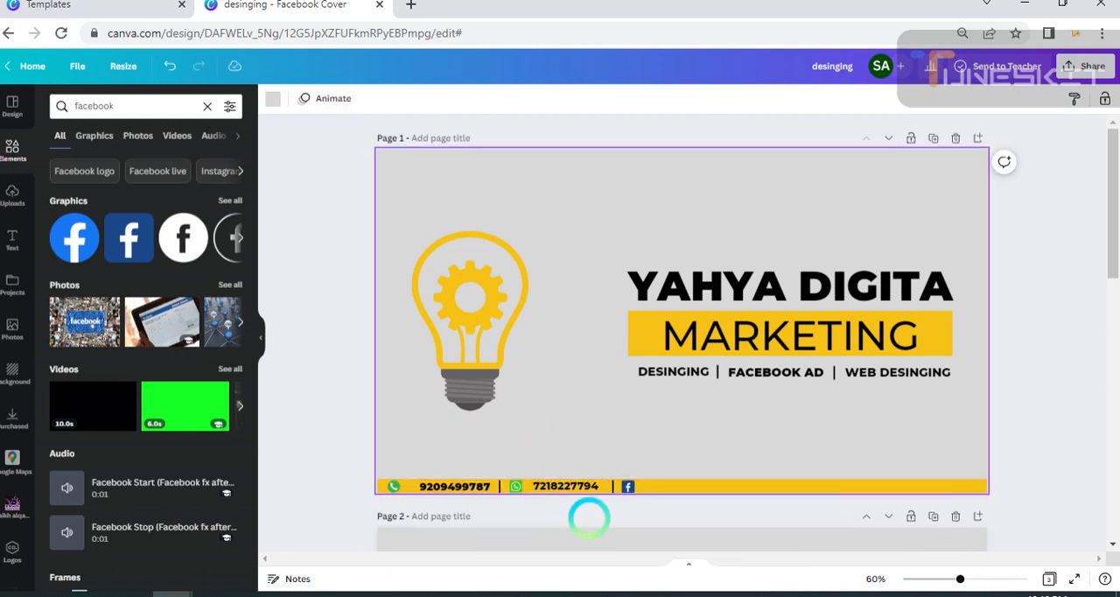
Nudge the divider between the WhatsApp number and the Facebook icon slightly closer to the number.
click(614, 486)
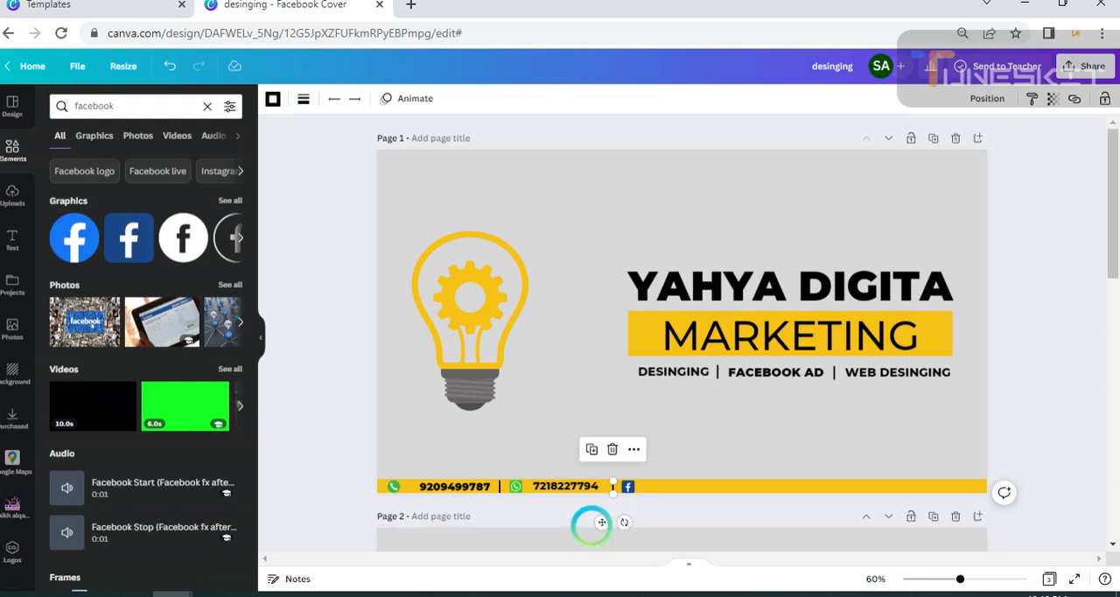
drag(602, 524, 597, 525)
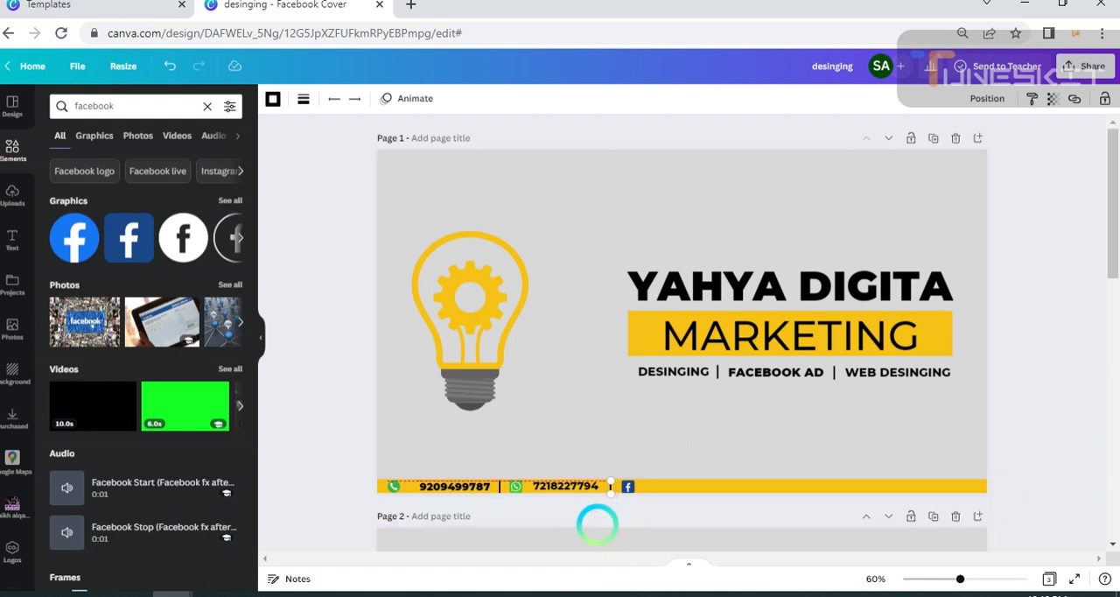
click(573, 412)
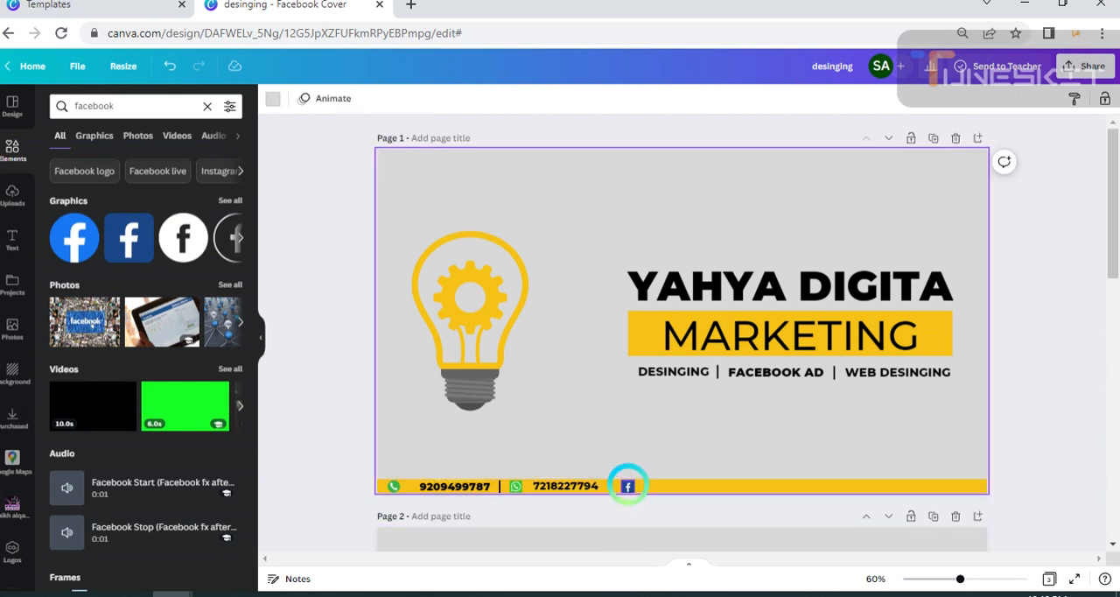
click(627, 485)
click(588, 520)
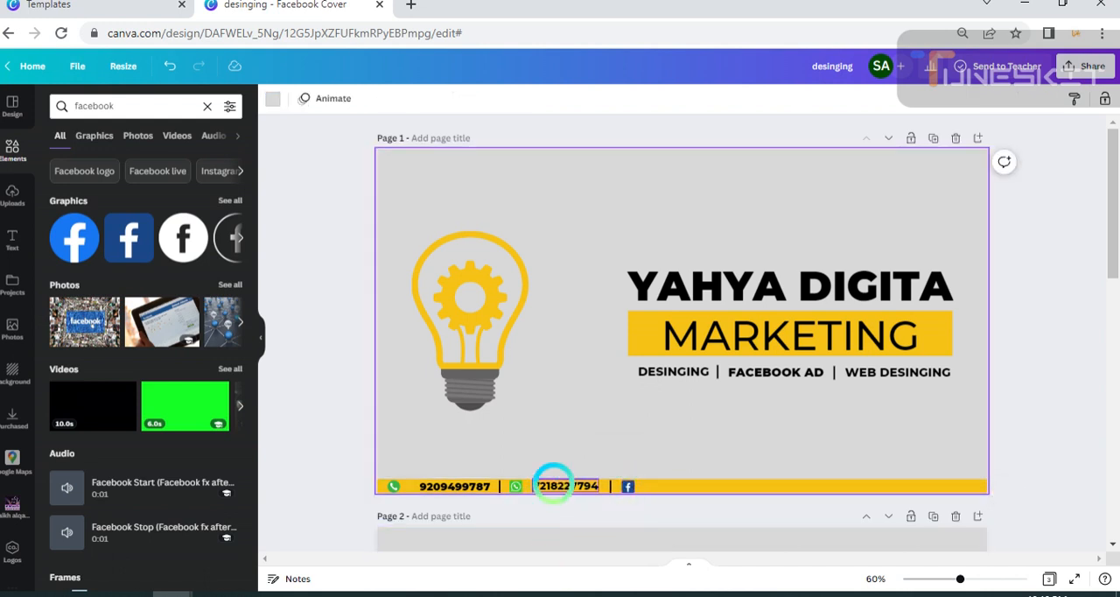
Duplicate the WhatsApp number, place the copy after the Facebook icon, and replace its text with the Facebook account holder's name.
click(553, 484)
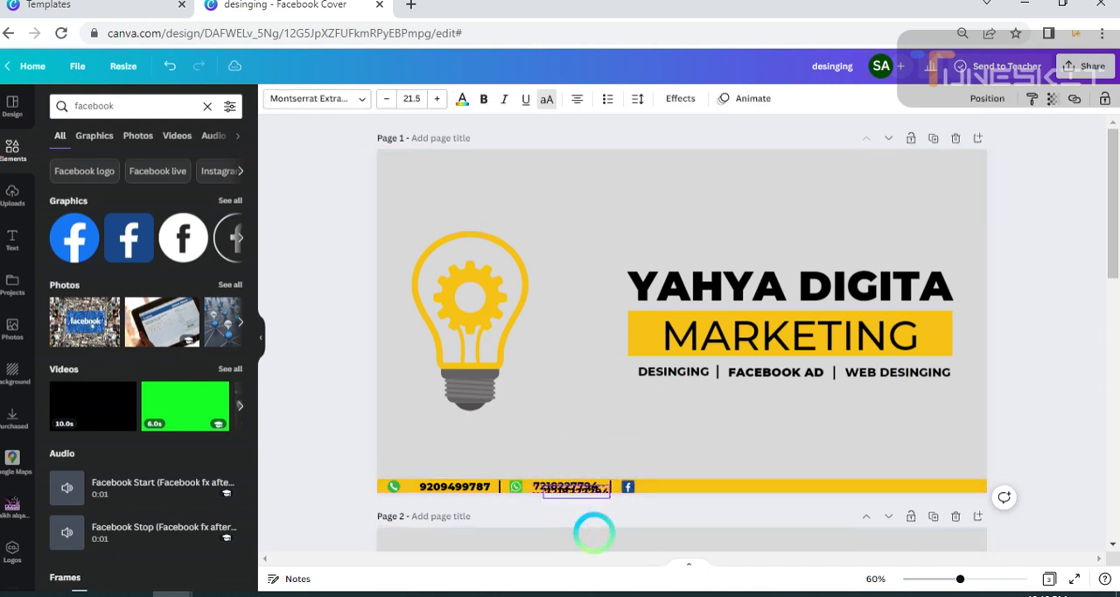
drag(594, 532, 684, 492)
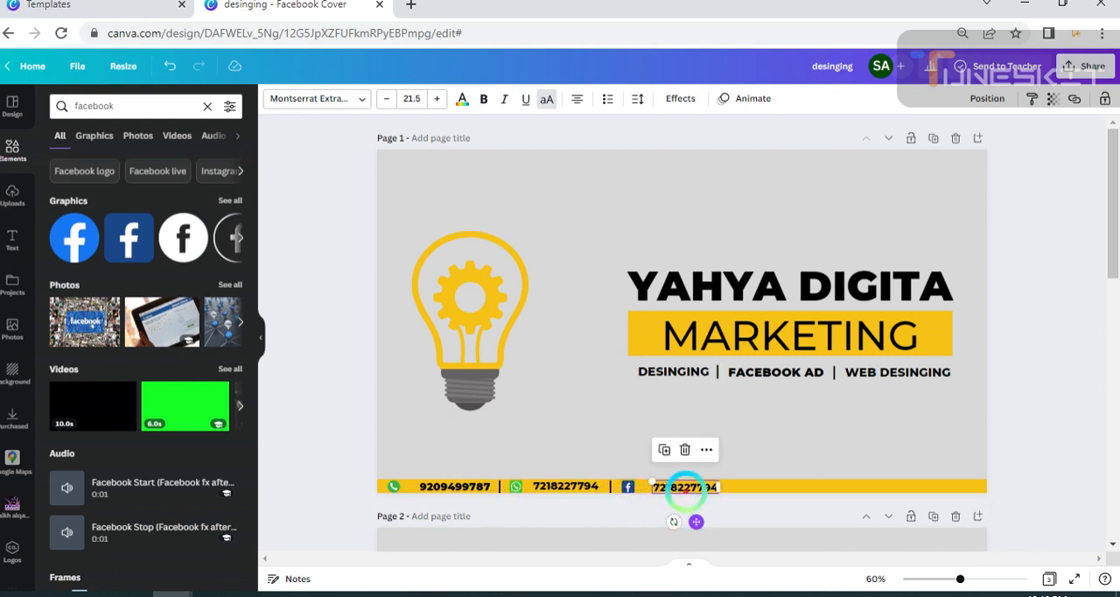
double_click(665, 489)
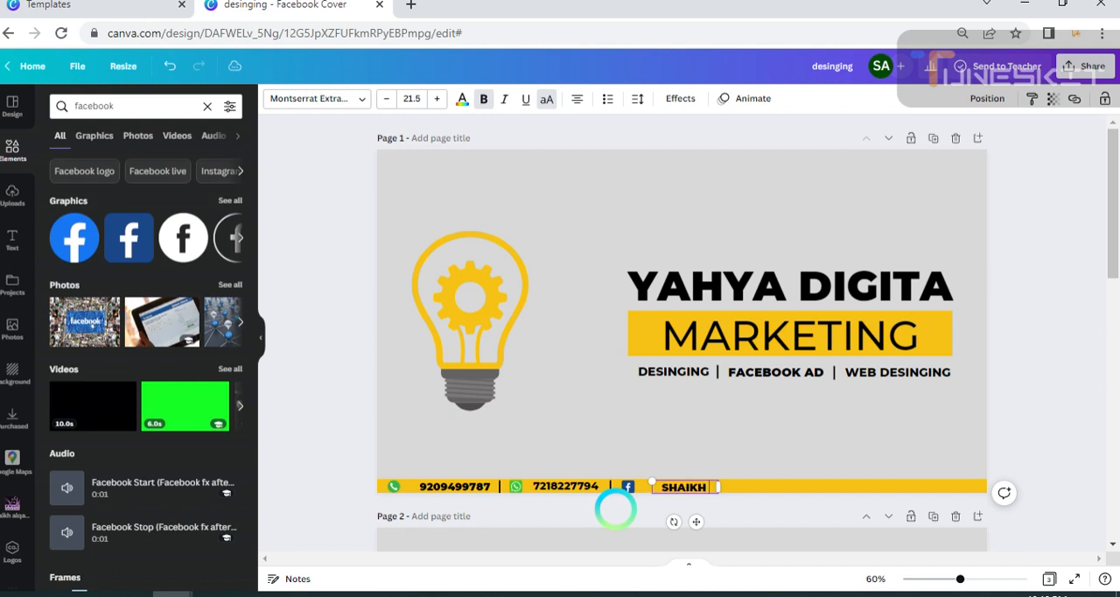
text(HYA)
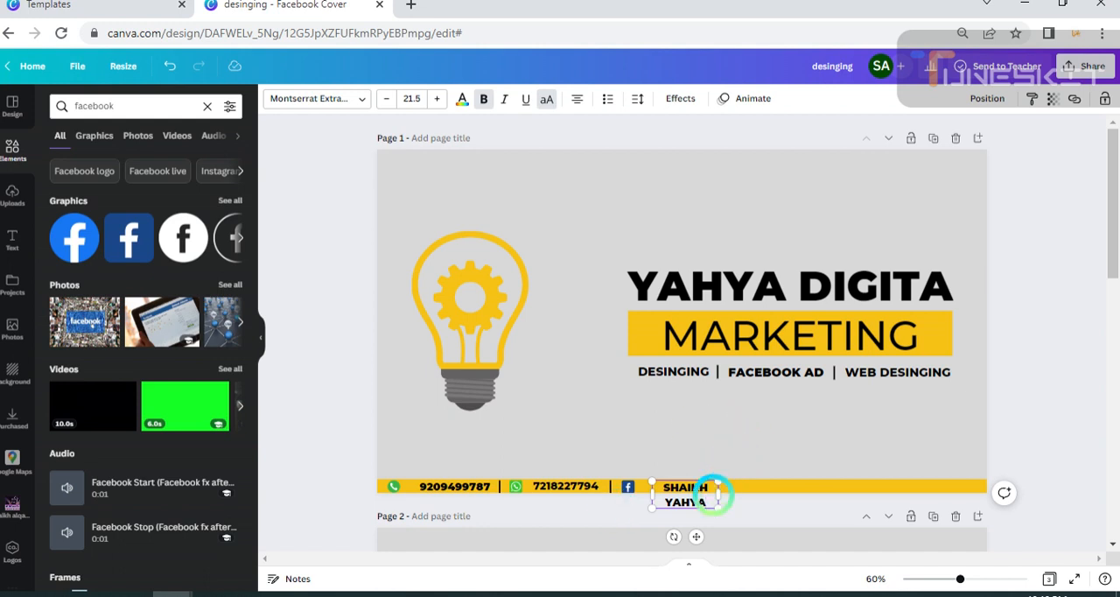
Widen the Facebook account name's text box so it fits on one line, and move it closer to the Facebook icon.
drag(717, 495, 696, 483)
click(899, 559)
click(739, 447)
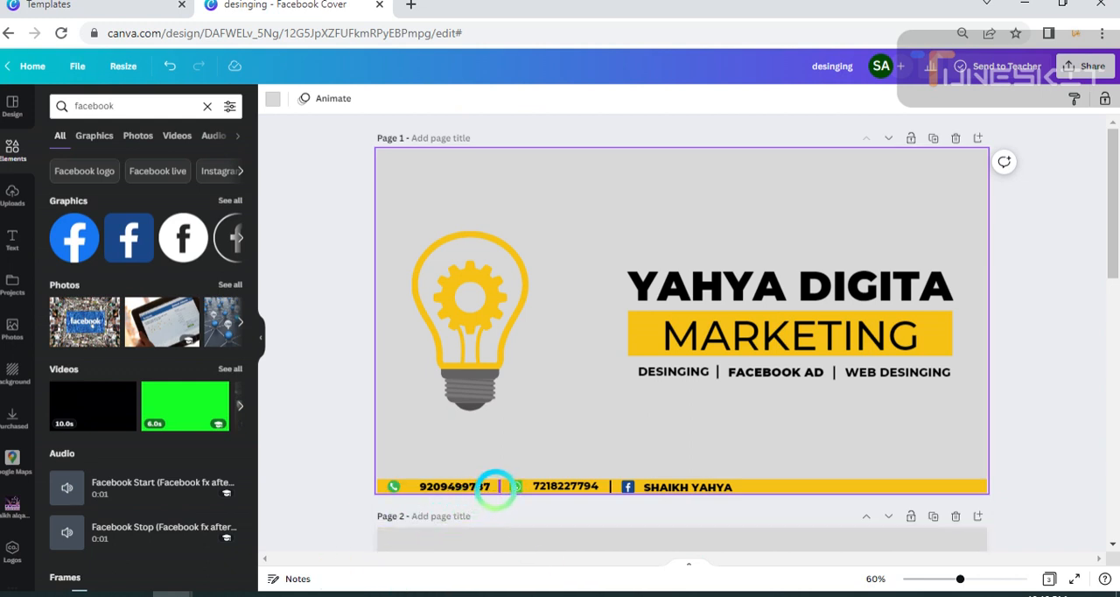
Duplicate the divider after the phone number and place the copy just after the Facebook account name on the yellow strip.
click(496, 486)
click(479, 449)
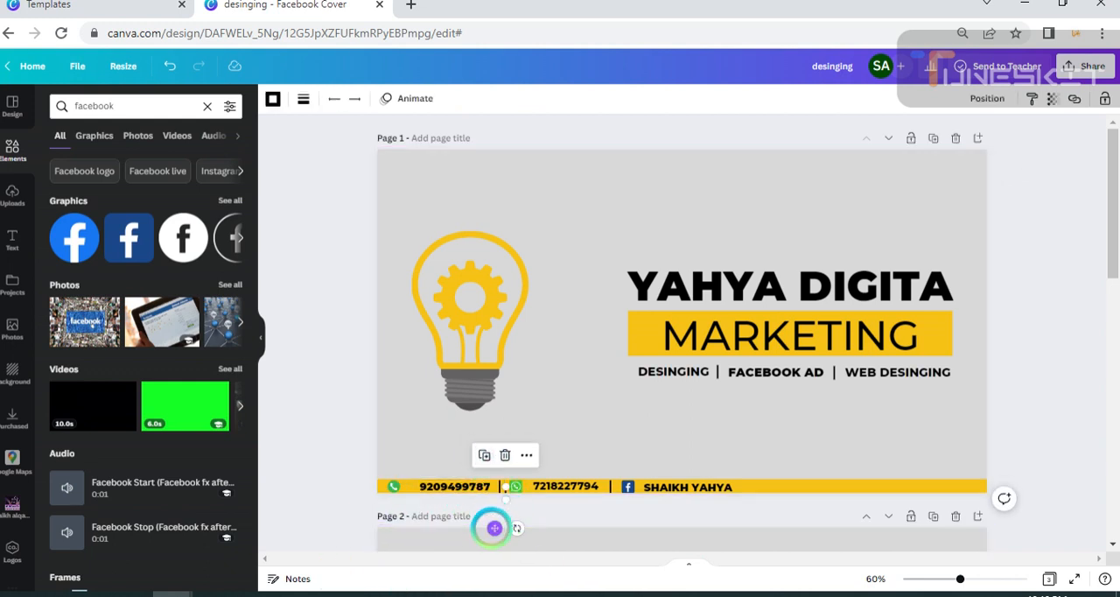
drag(495, 527, 736, 523)
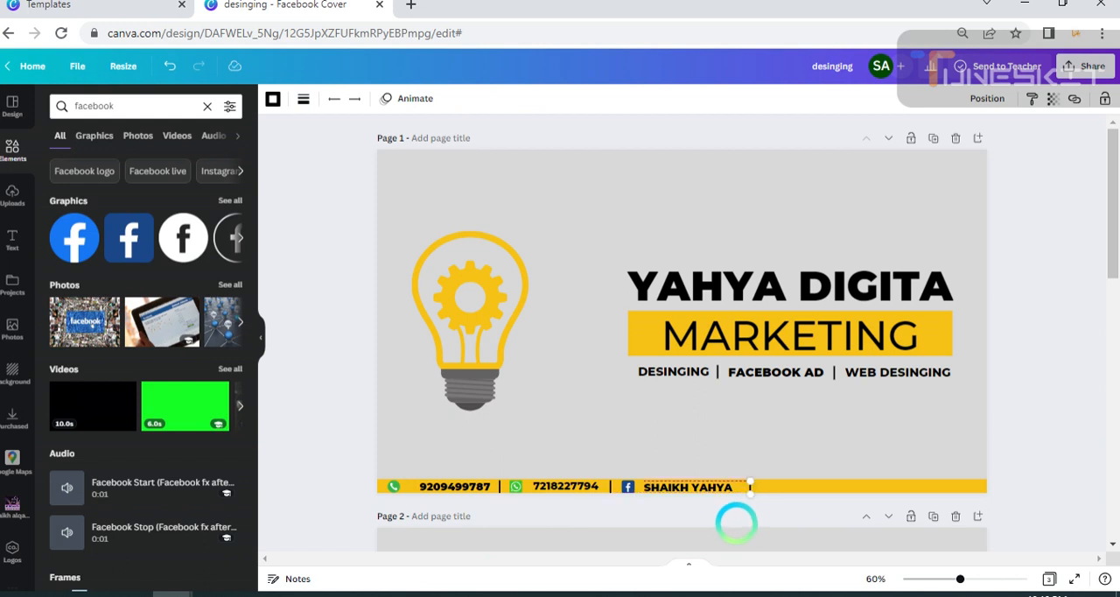
click(1008, 461)
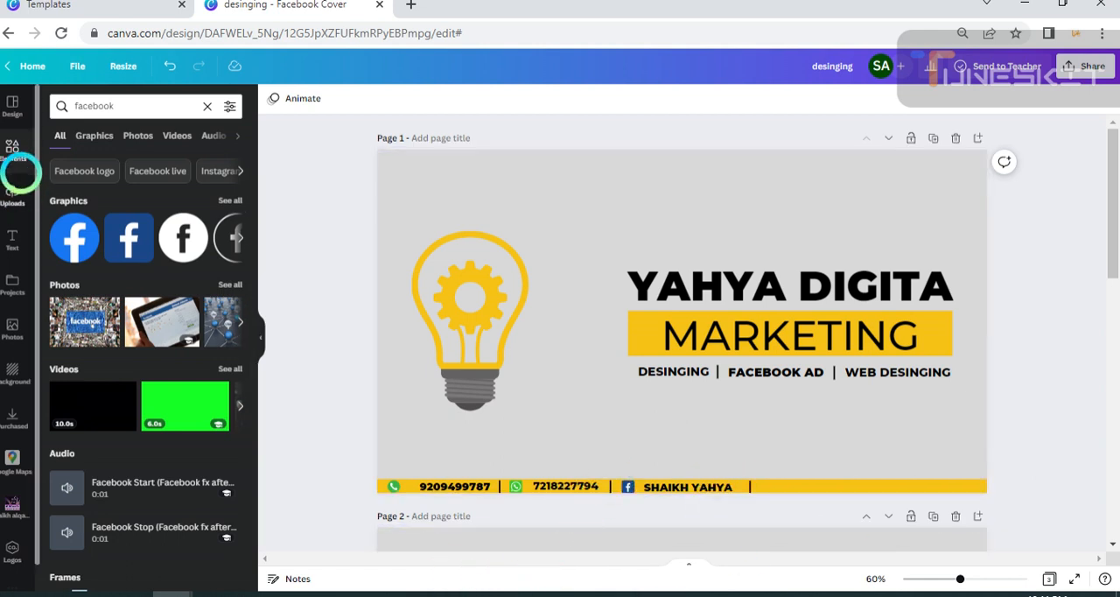
Search the elements library for "instagram" and add the multicolour gradient Instagram icon to page 1.
click(13, 152)
click(175, 109)
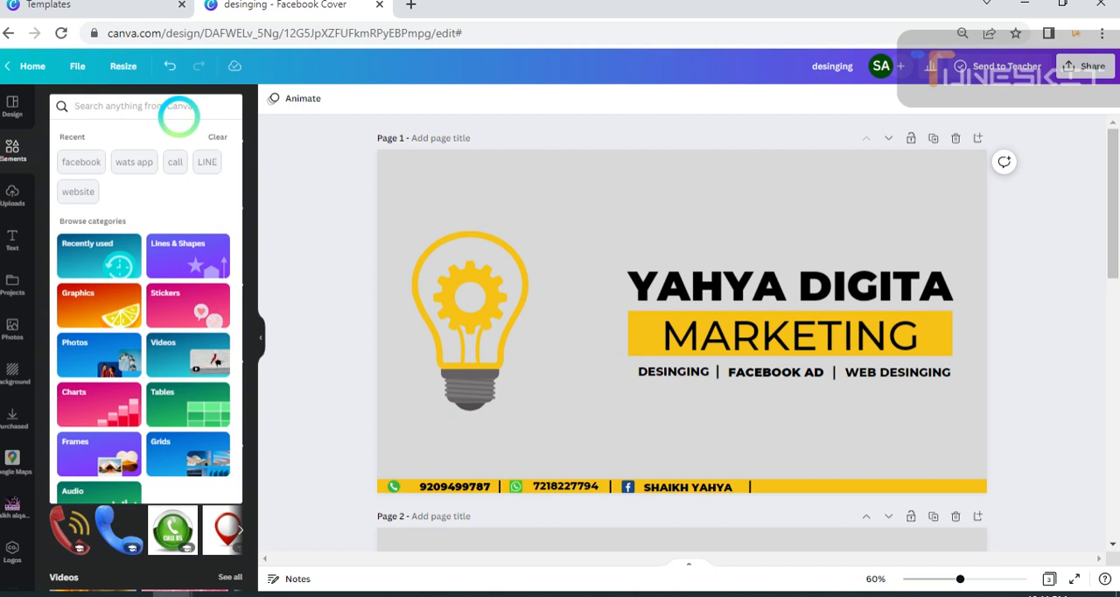
text(in)
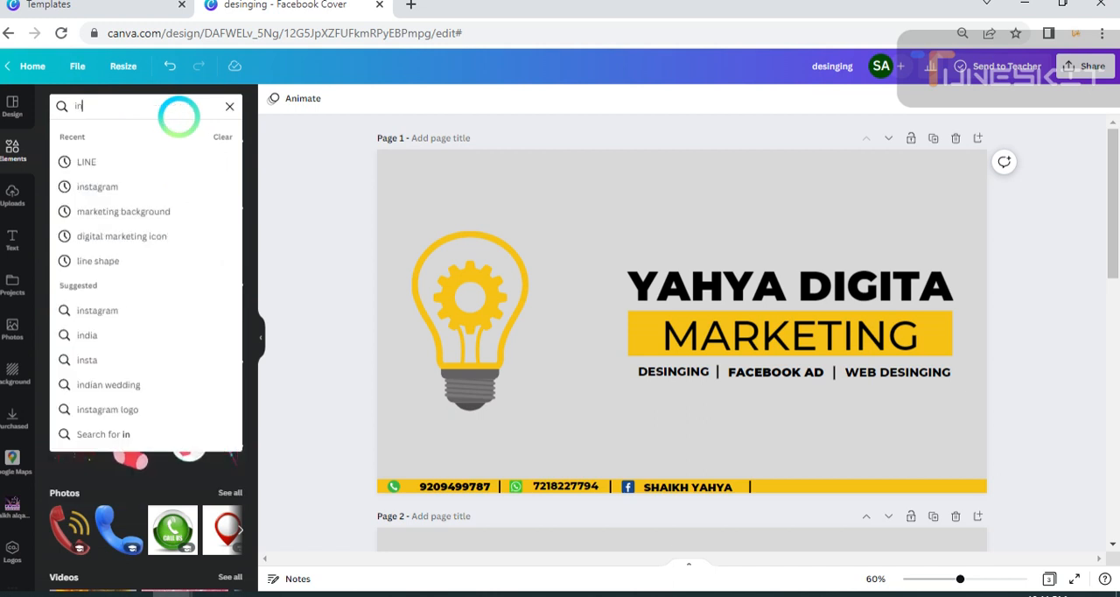
text(s)
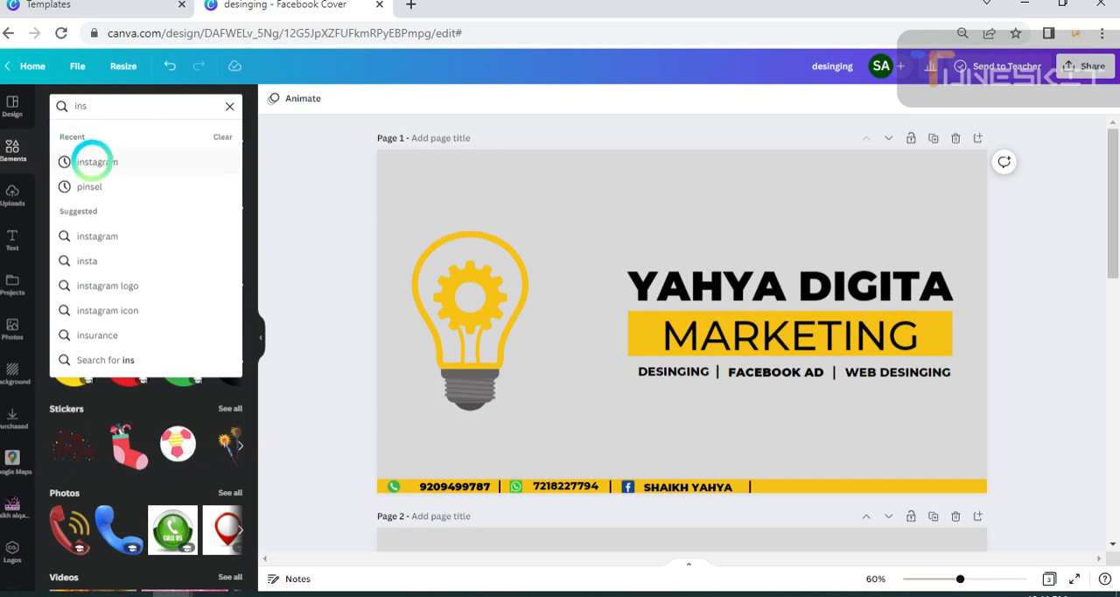
click(92, 162)
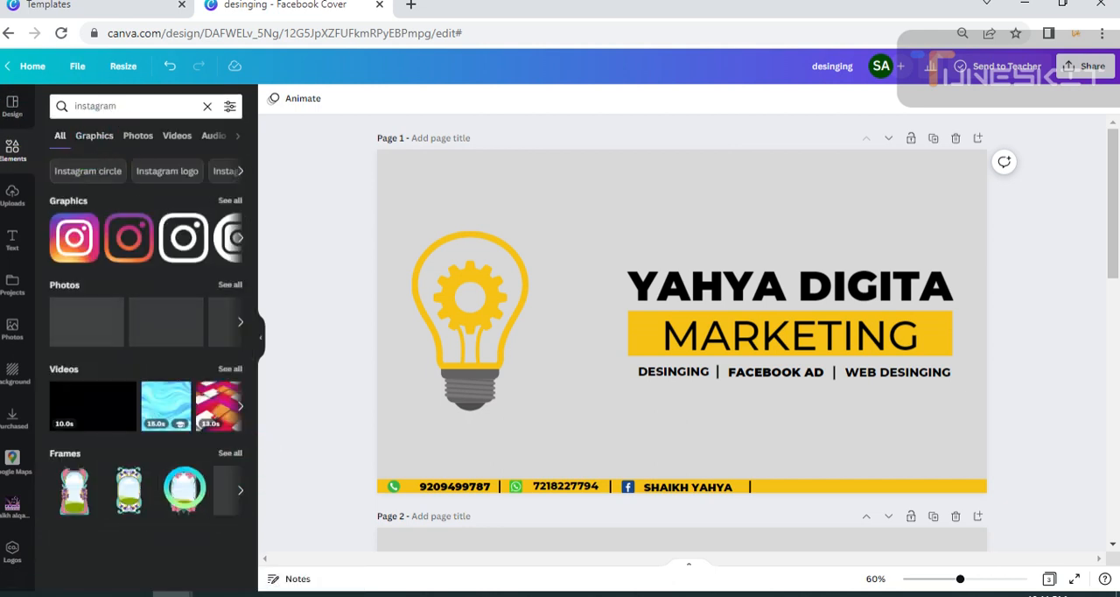
drag(85, 260, 683, 321)
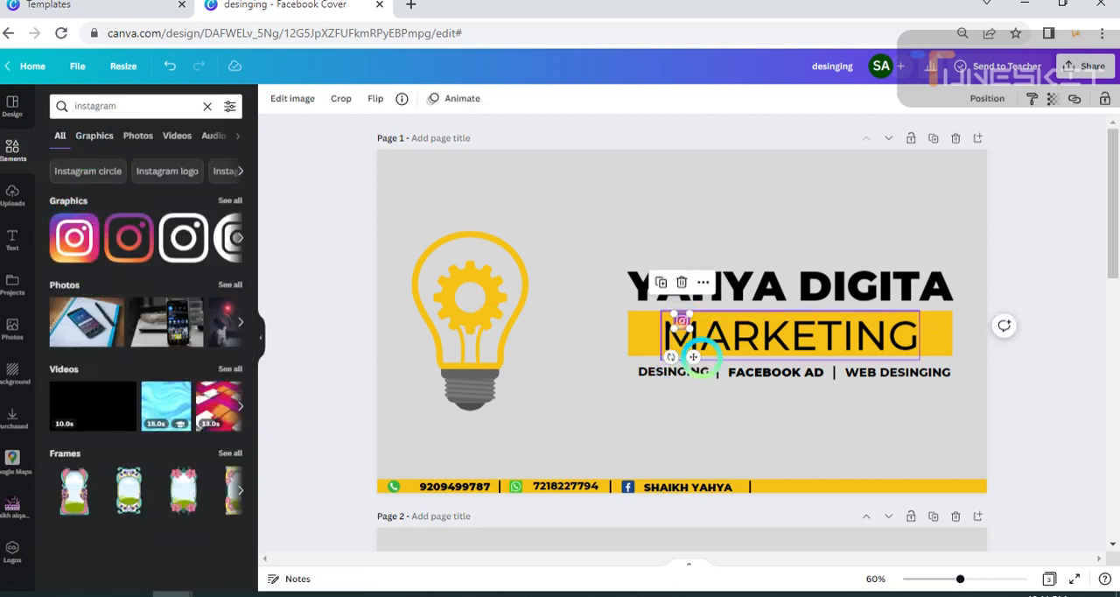
Shrink the Instagram icon to about 36 by 36 and place it on the yellow strip just after the last divider.
drag(693, 357, 782, 517)
drag(781, 481, 777, 516)
drag(773, 477, 775, 480)
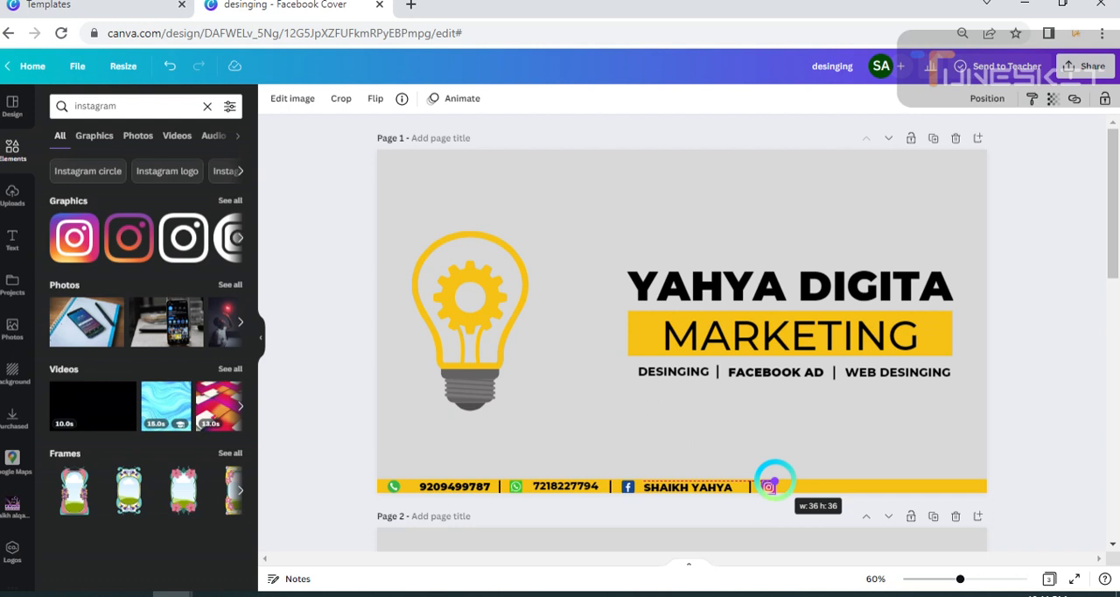
drag(775, 479, 775, 479)
click(852, 435)
click(765, 485)
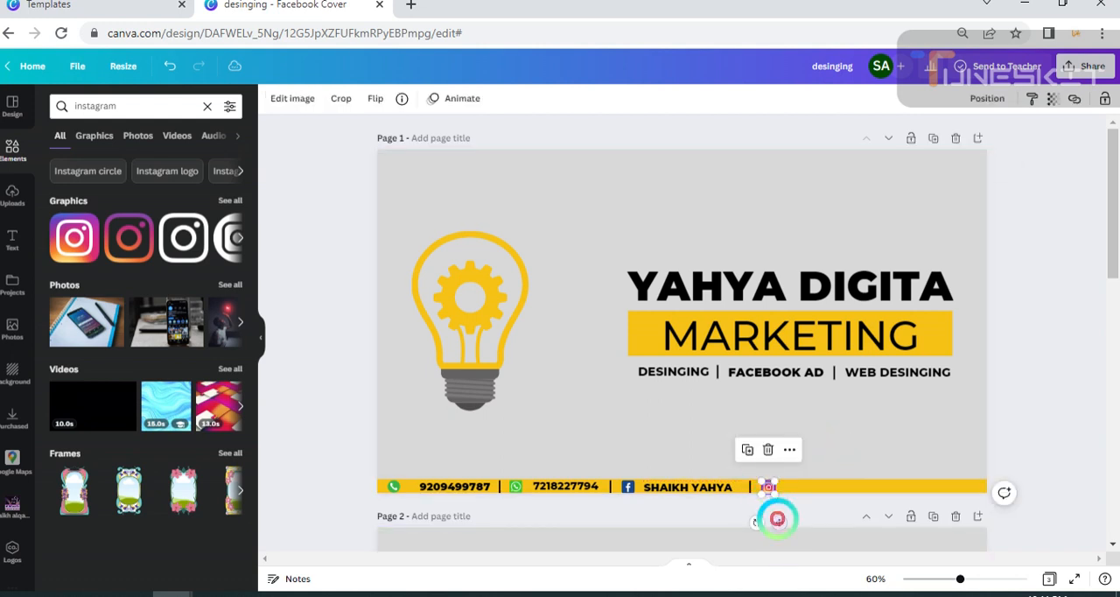
drag(777, 519, 779, 510)
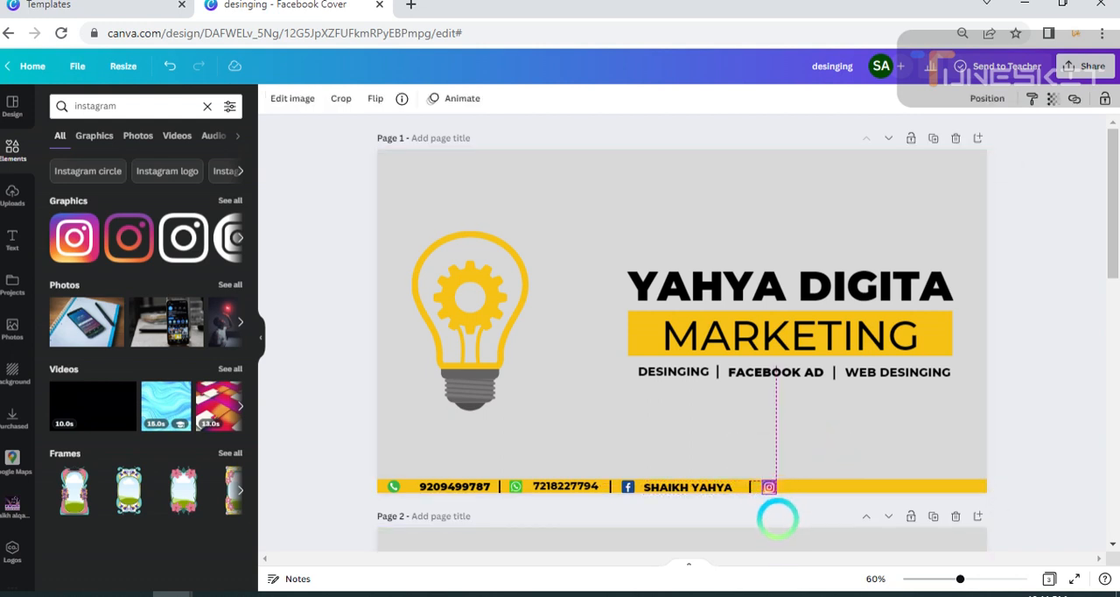
drag(778, 518, 777, 518)
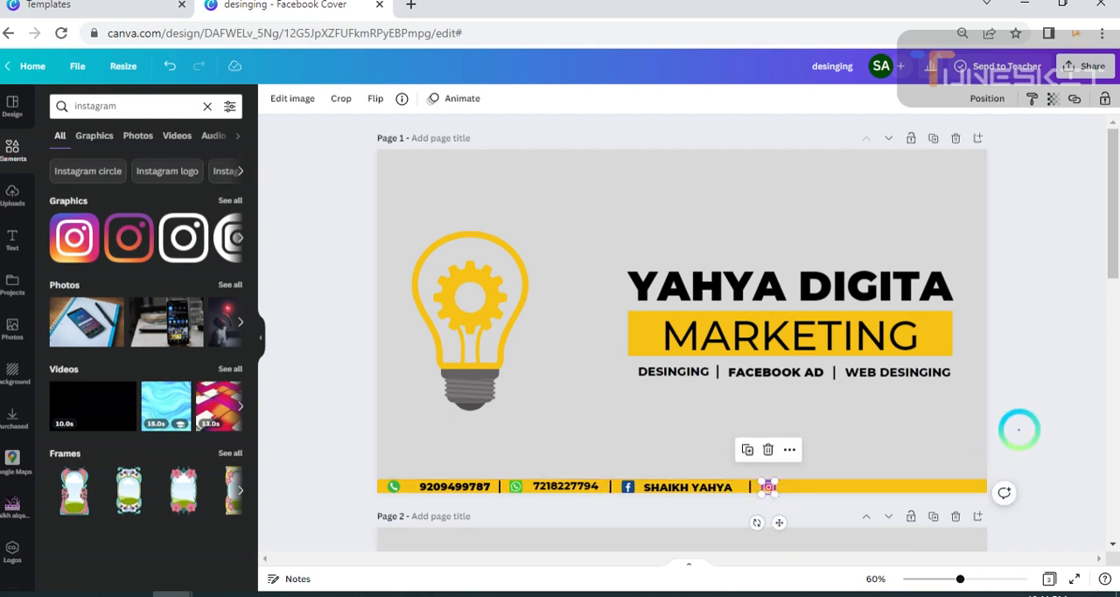
Nudge the Instagram icon so it sits vertically centred on the yellow strip, just after the last divider.
click(1019, 429)
click(768, 488)
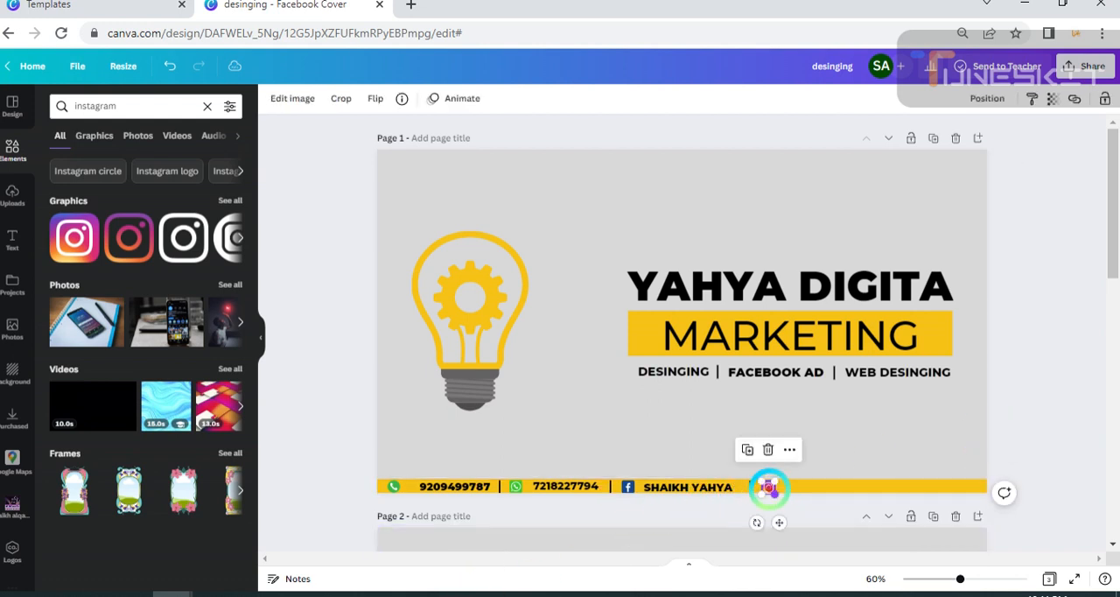
drag(778, 522, 775, 483)
click(839, 457)
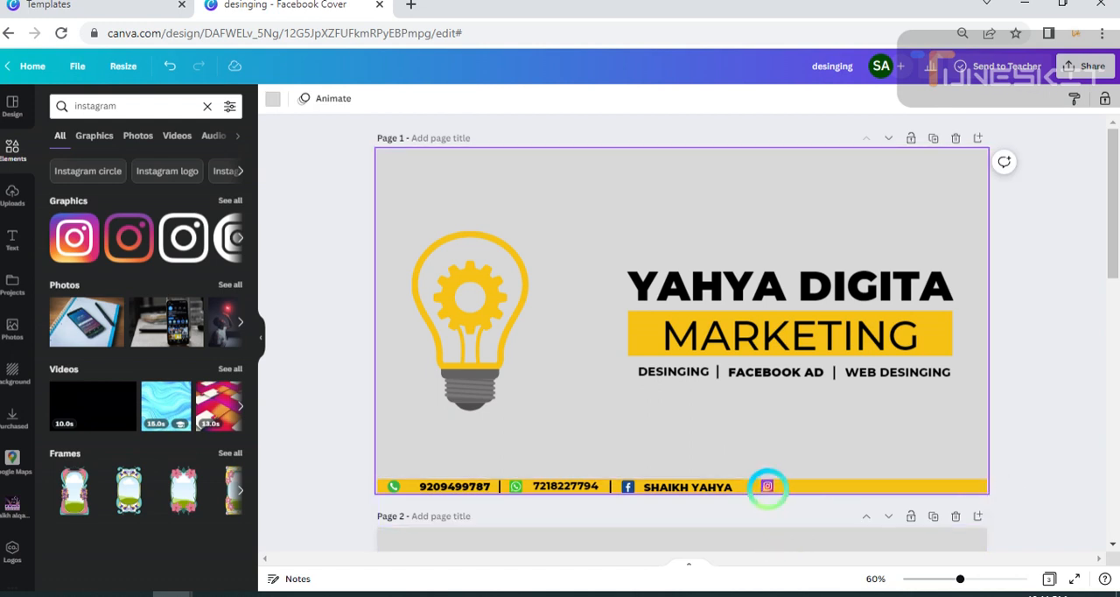
click(767, 485)
drag(777, 517, 778, 521)
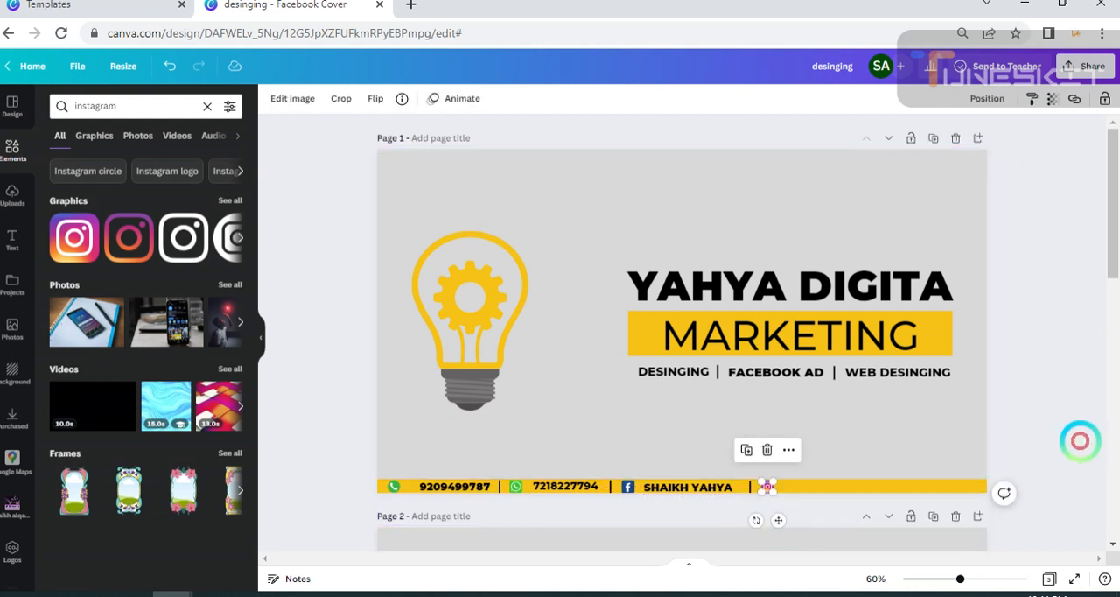
click(1010, 411)
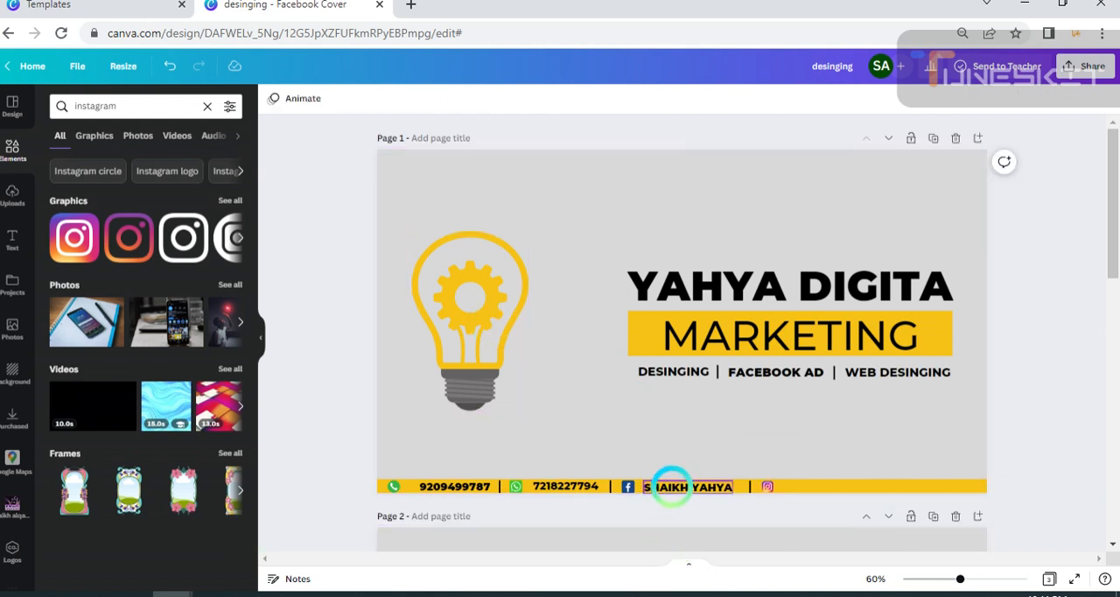
Duplicate the Facebook account name and place the copy on the yellow strip after the Instagram icon.
click(670, 486)
drag(702, 546, 854, 521)
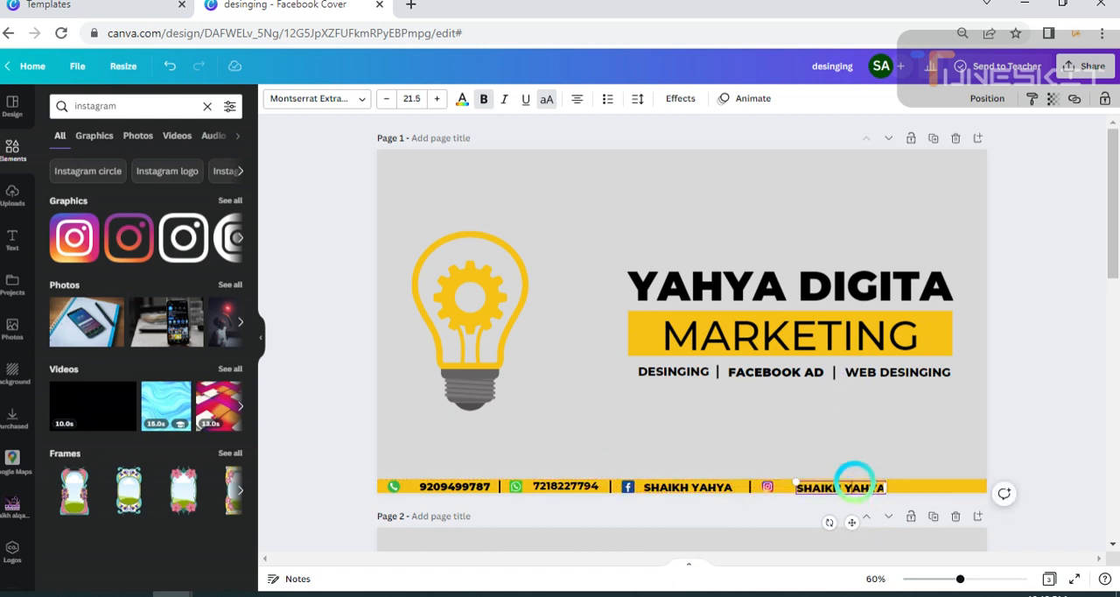
click(856, 481)
drag(853, 481, 855, 490)
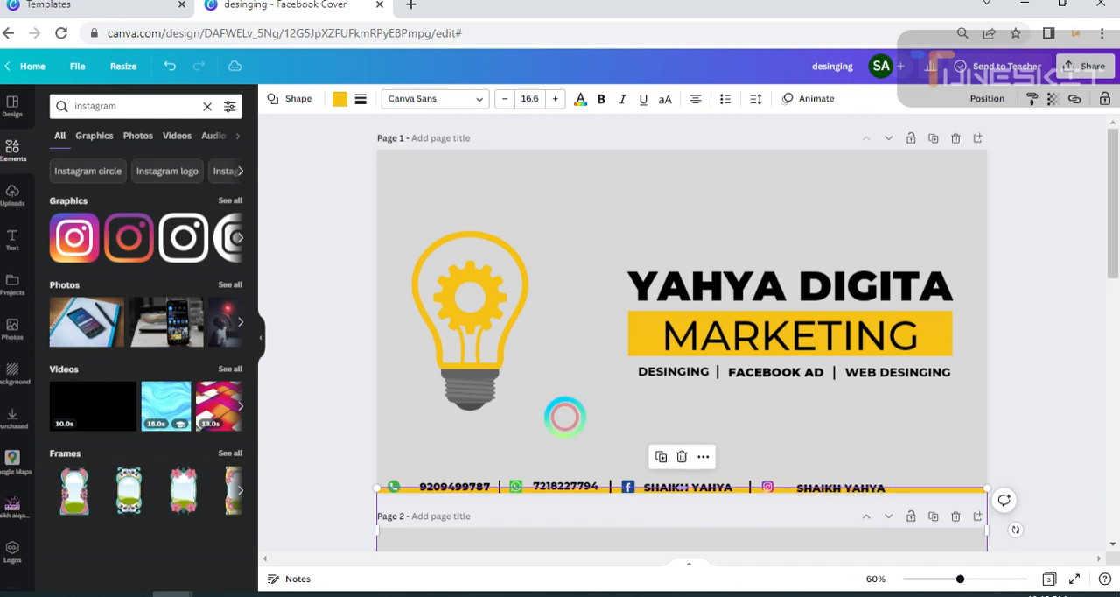
click(170, 66)
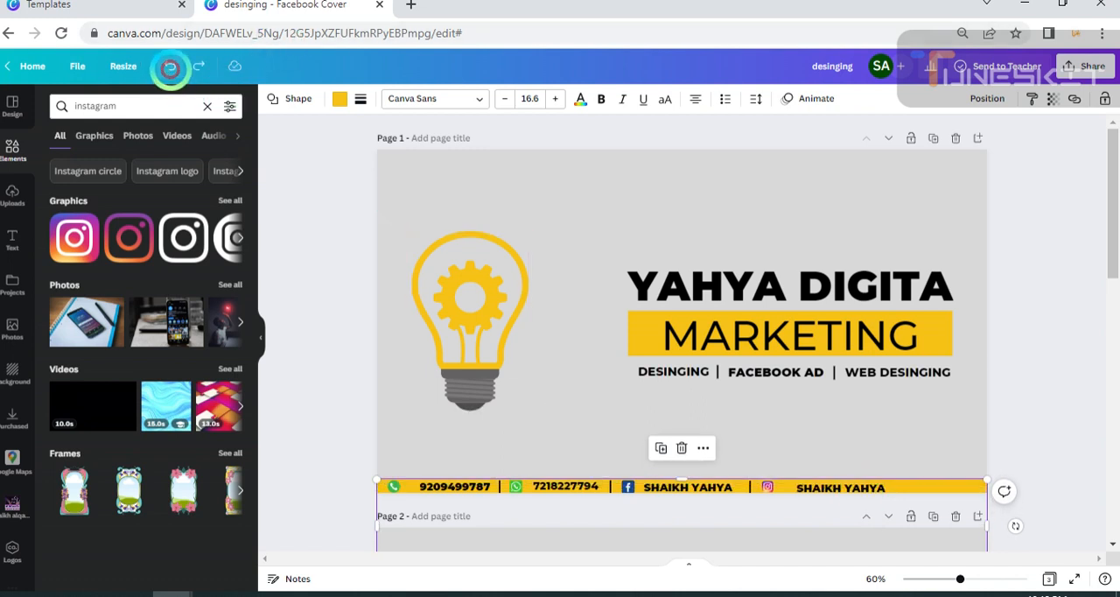
Replace the text after the Instagram icon with "YAHYA DIGITAL".
click(844, 484)
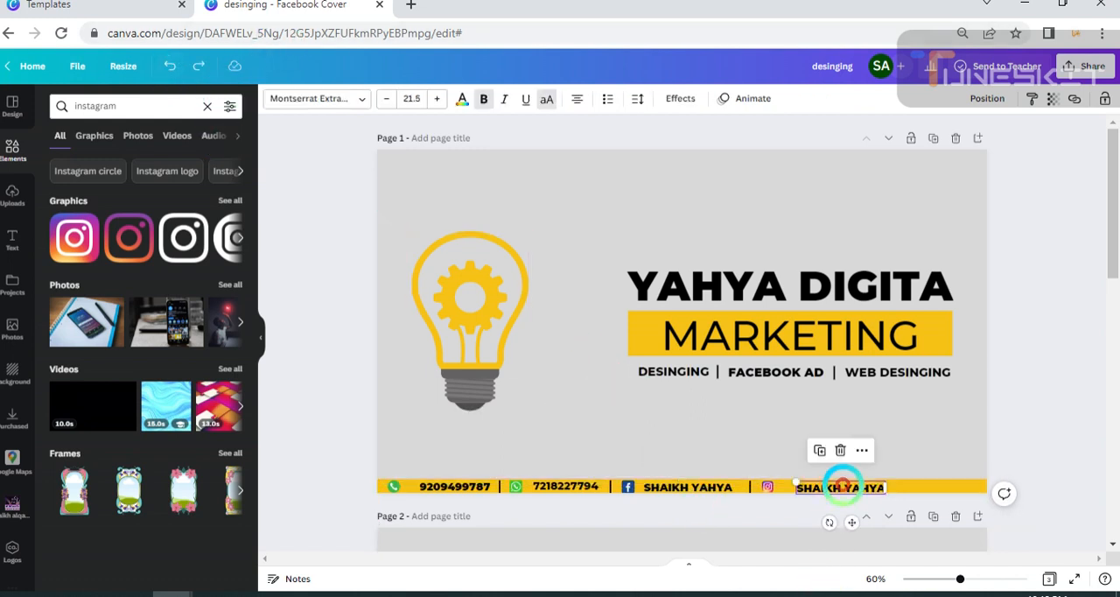
click(843, 487)
key(BackSpace)
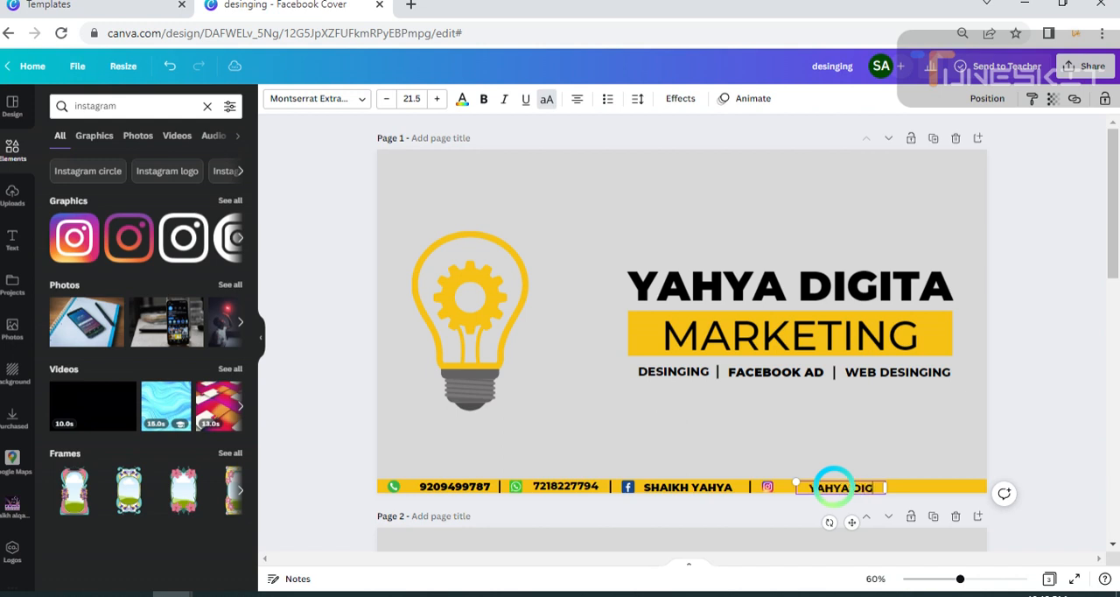
text(L)
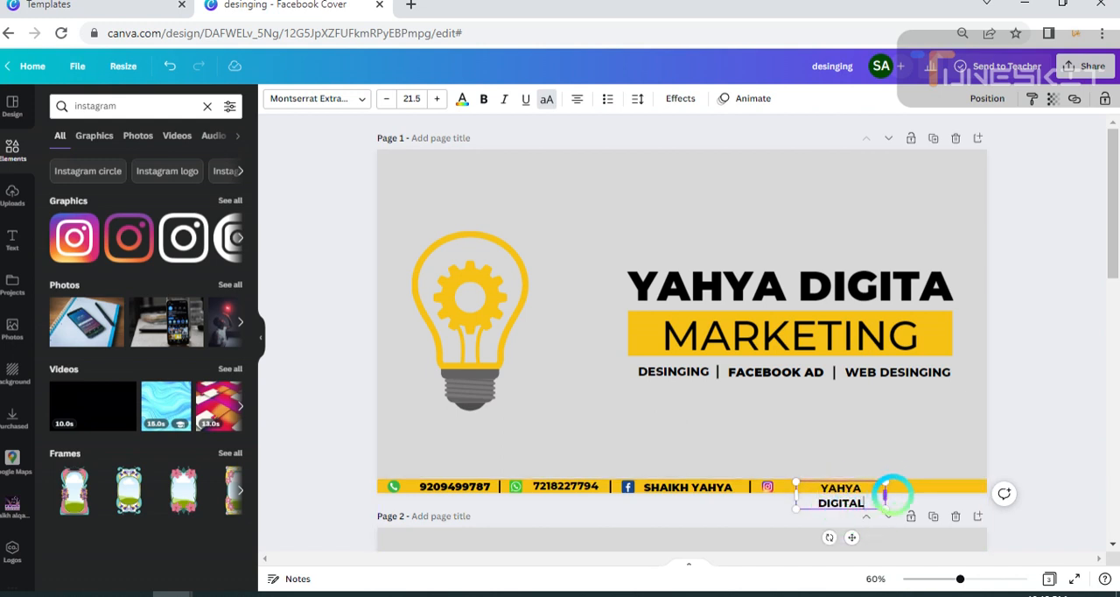
Widen the "YAHYA DIGITAL" text box so it fits on one line, and move it closer to the Instagram icon.
mouse_move(887, 492)
mouse_down()
mouse_move(913, 490)
mouse_move(886, 500)
mouse_up()
drag(892, 506, 839, 518)
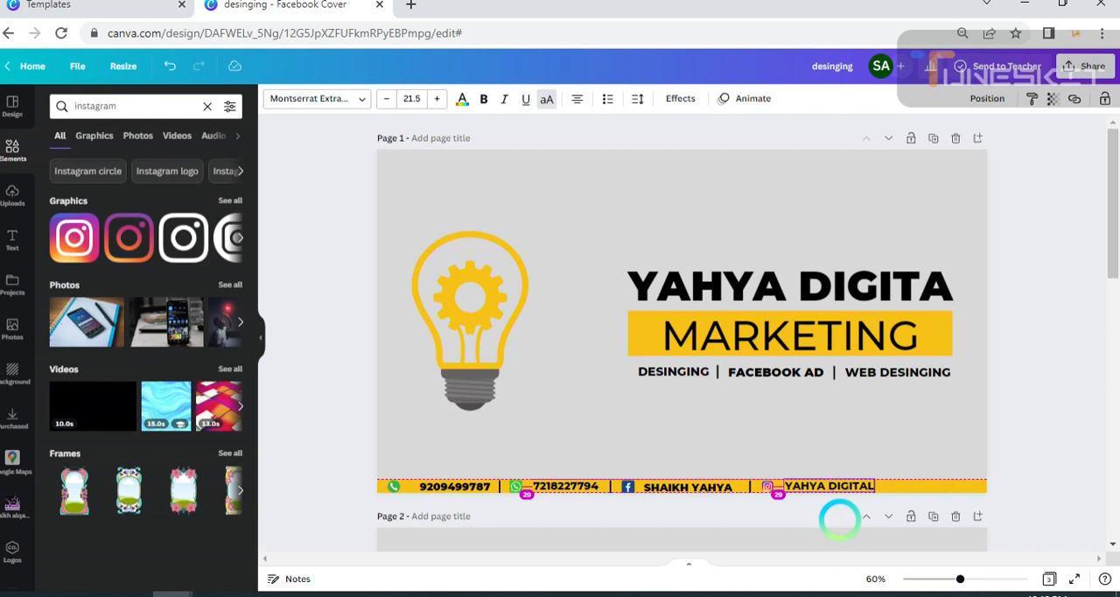
drag(839, 520, 840, 519)
click(1026, 418)
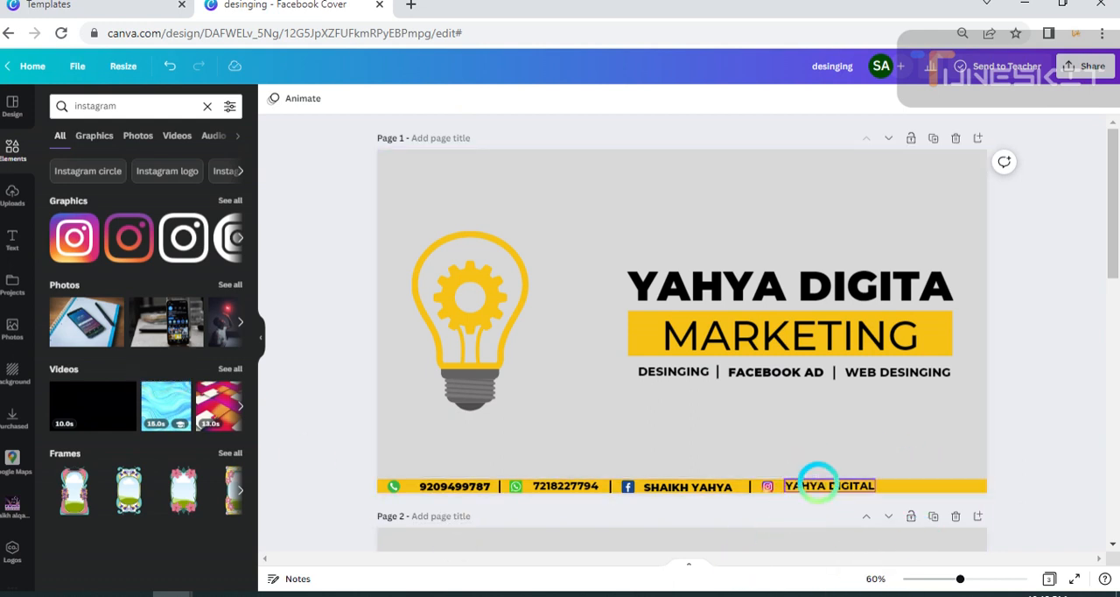
drag(818, 483, 845, 522)
click(1029, 439)
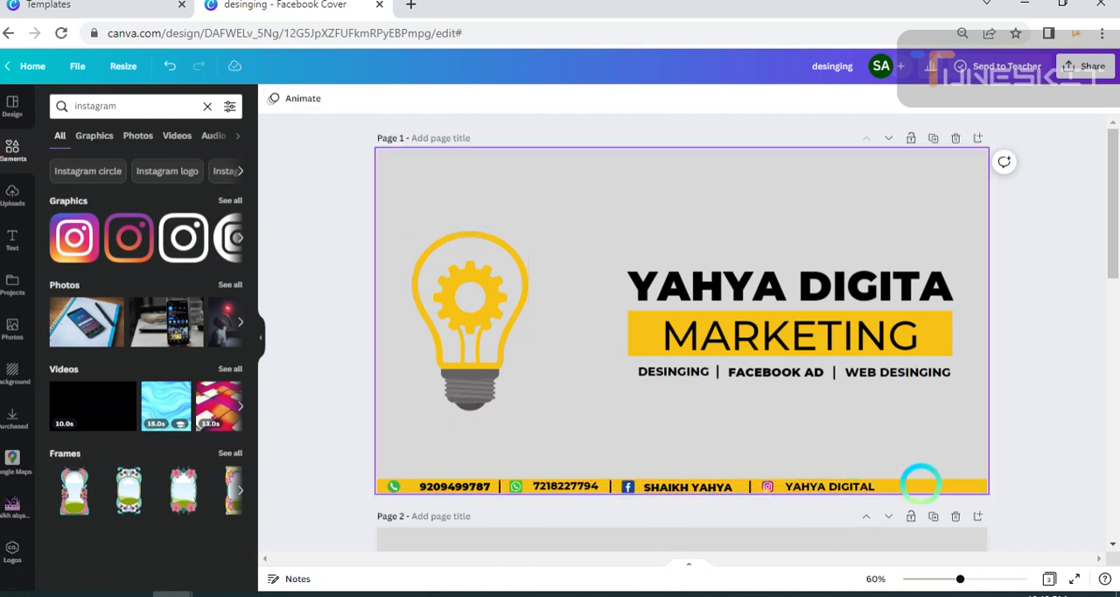
Duplicate the divider before the Instagram icon and place the copy just after "YAHYA DIGITAL" on the yellow strip.
click(750, 486)
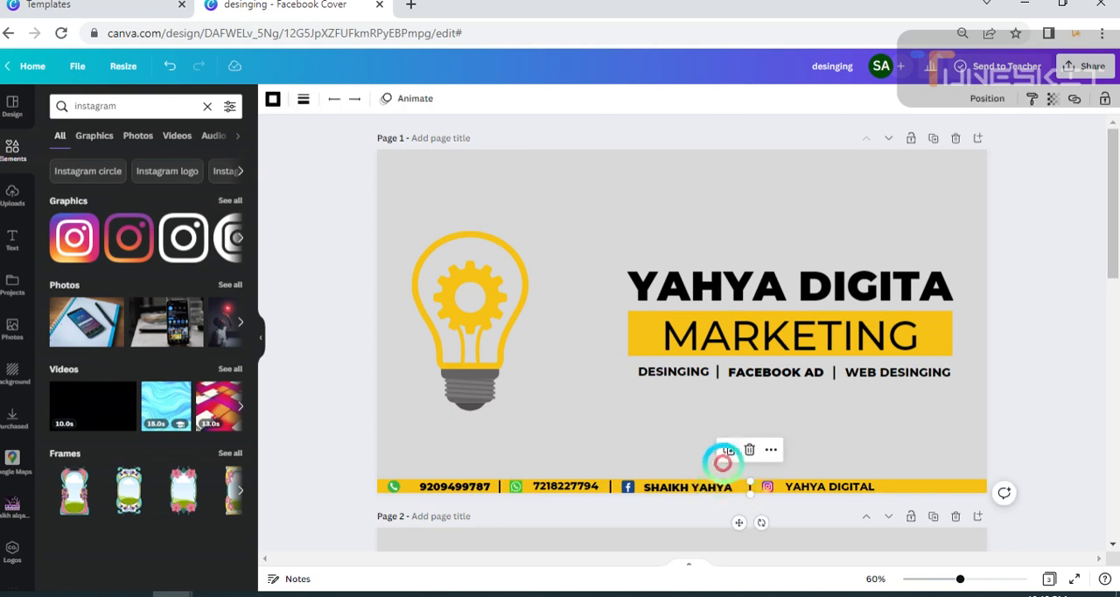
click(728, 448)
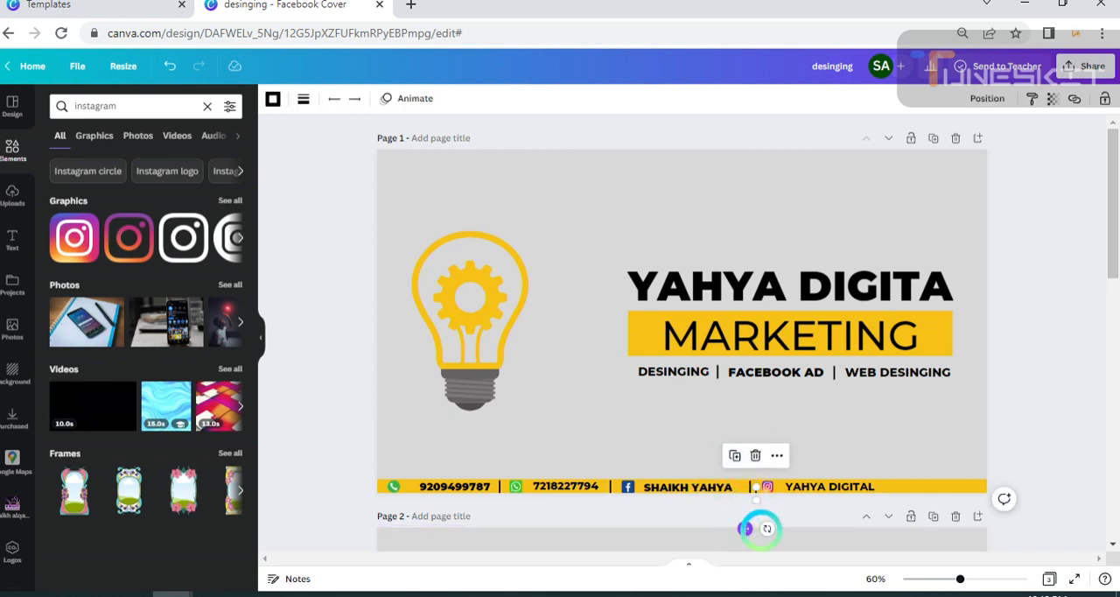
drag(740, 525, 871, 521)
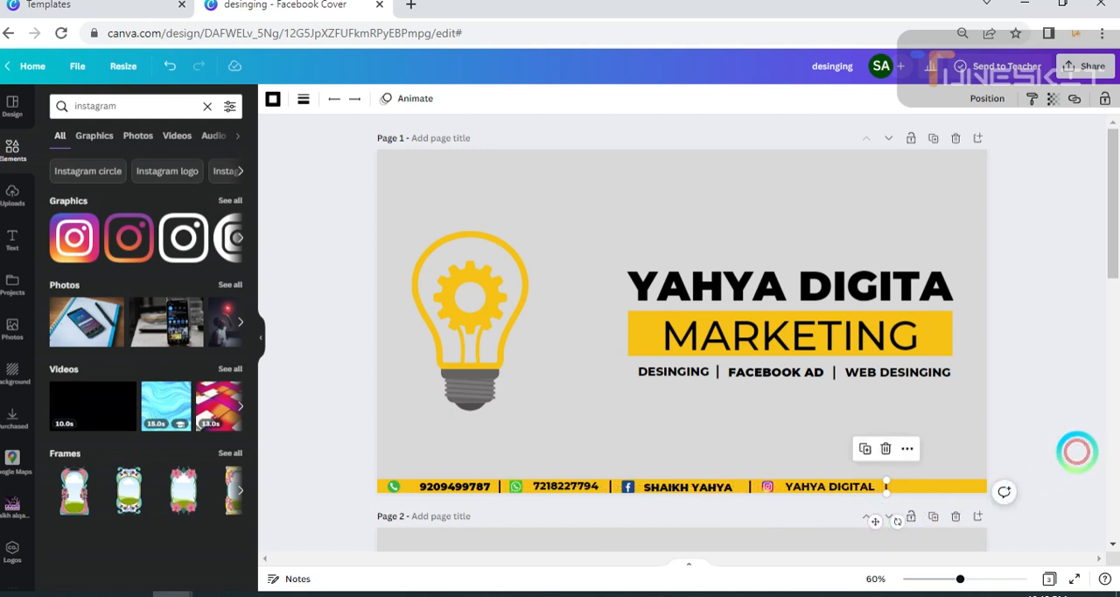
click(1023, 482)
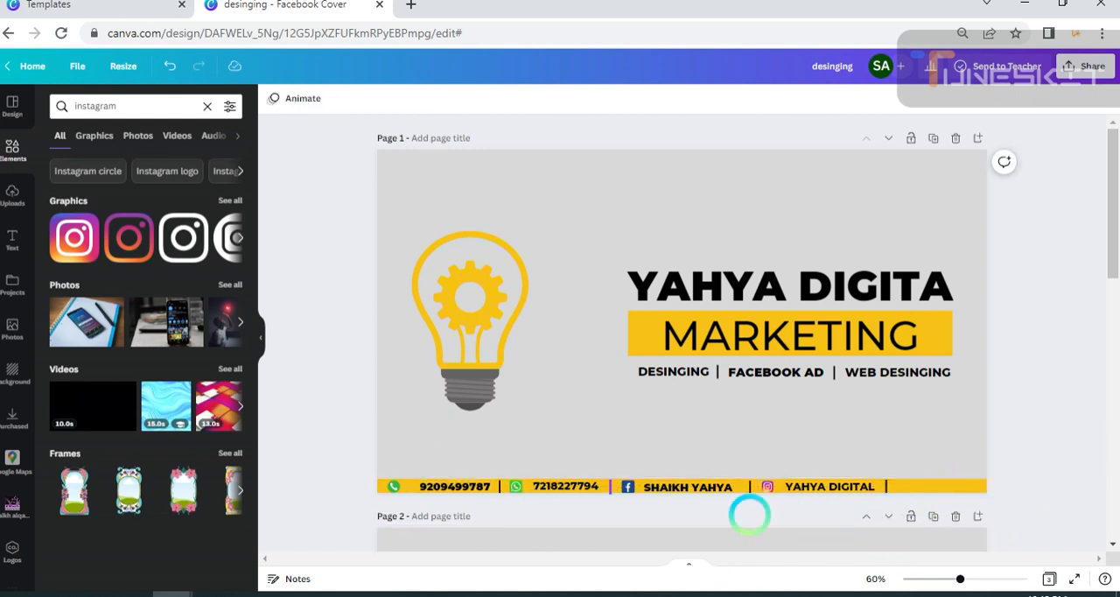
Duplicate the "YAHYA DIGITAL" text and place the copy at the end of the yellow strip, after the last divider.
click(835, 483)
click(808, 449)
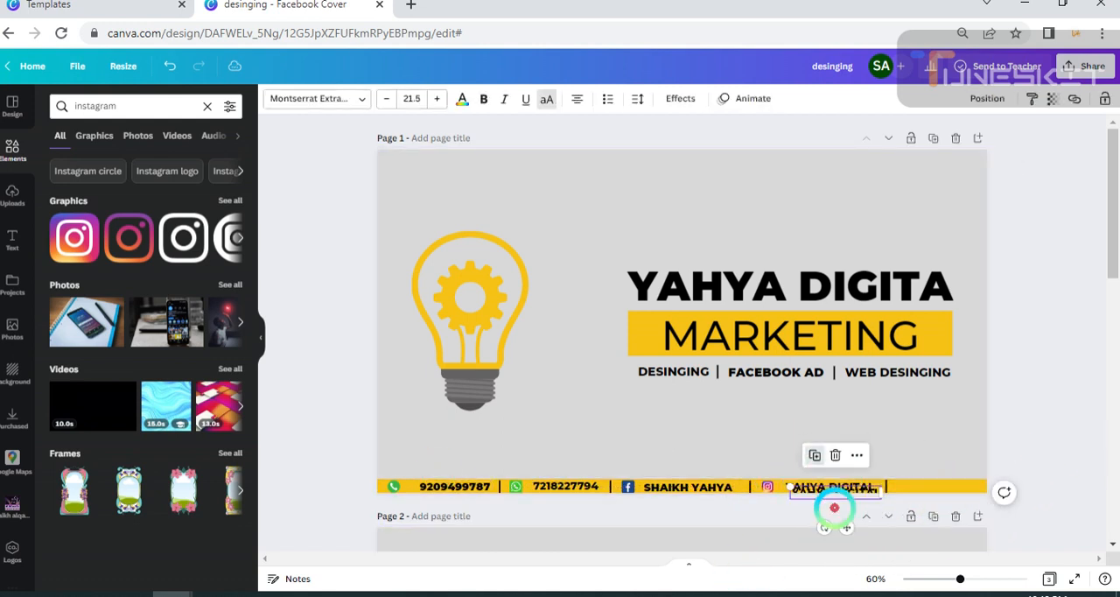
drag(845, 527, 958, 490)
Replace the last text on the yellow strip with "COTACT" and shift it closer to the divider before it.
double_click(958, 487)
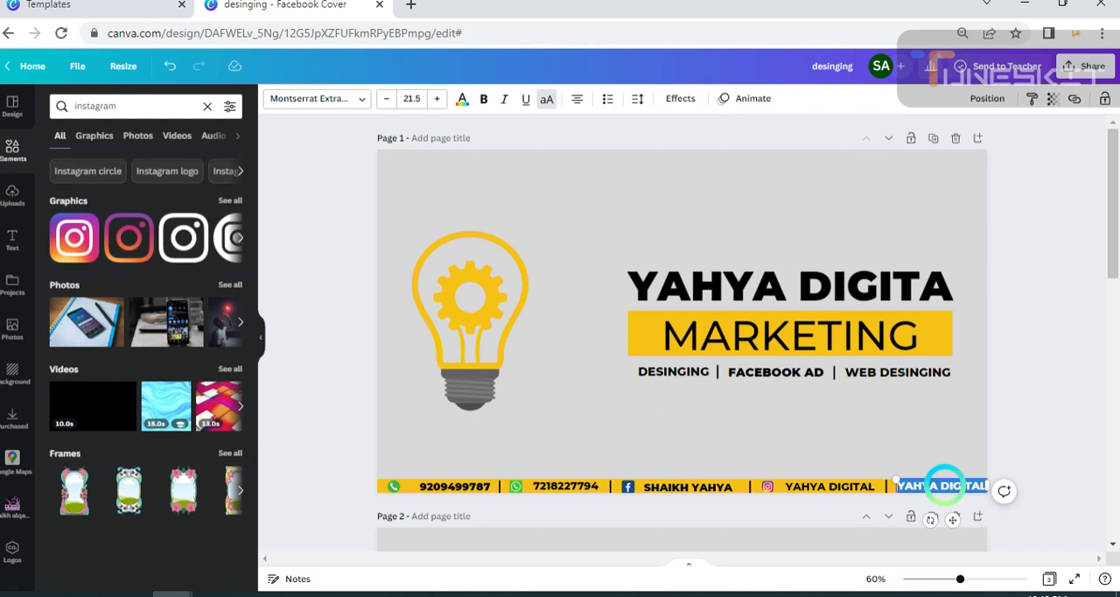
key(BackSpace)
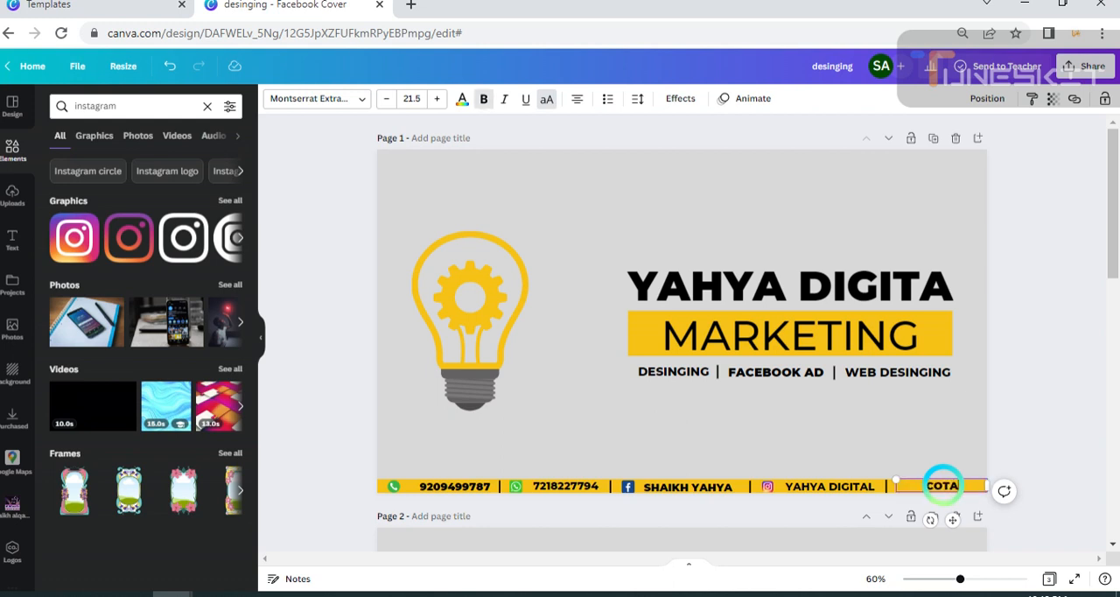
text(COTACCT)
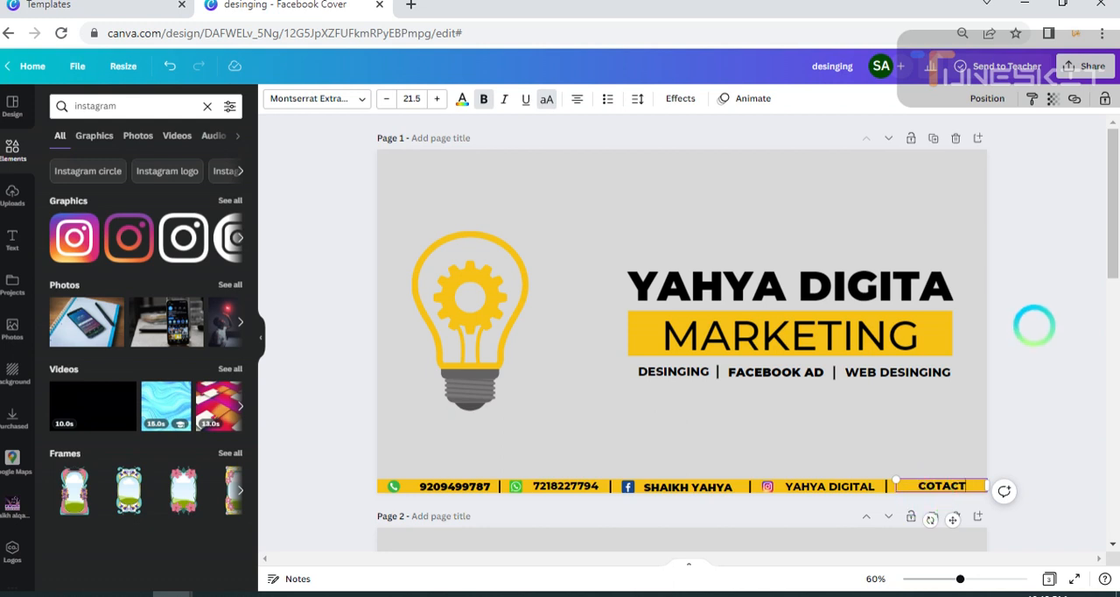
click(1019, 398)
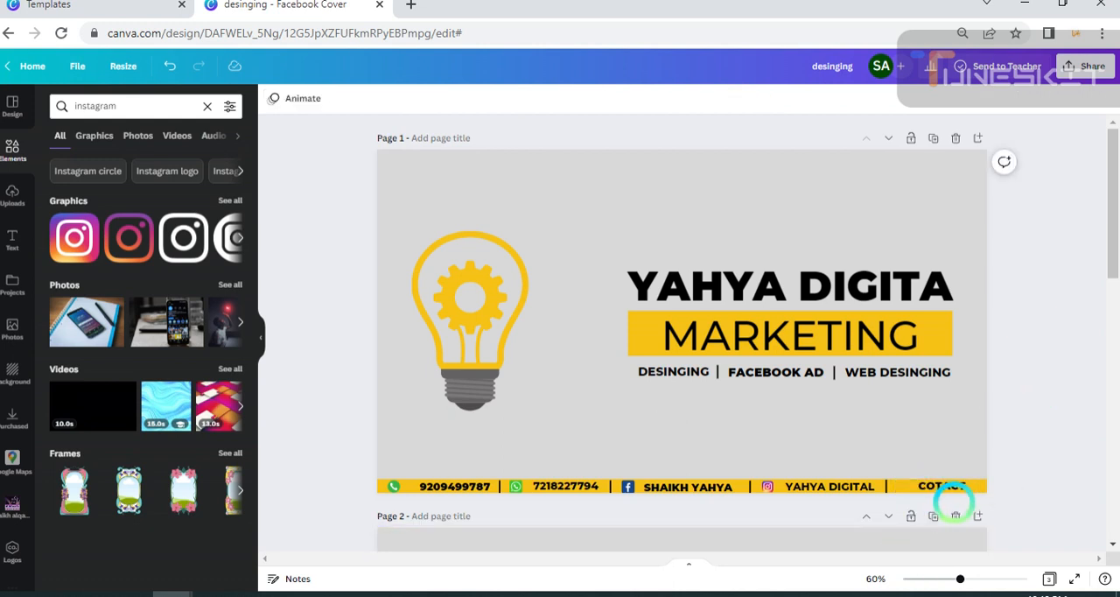
click(940, 488)
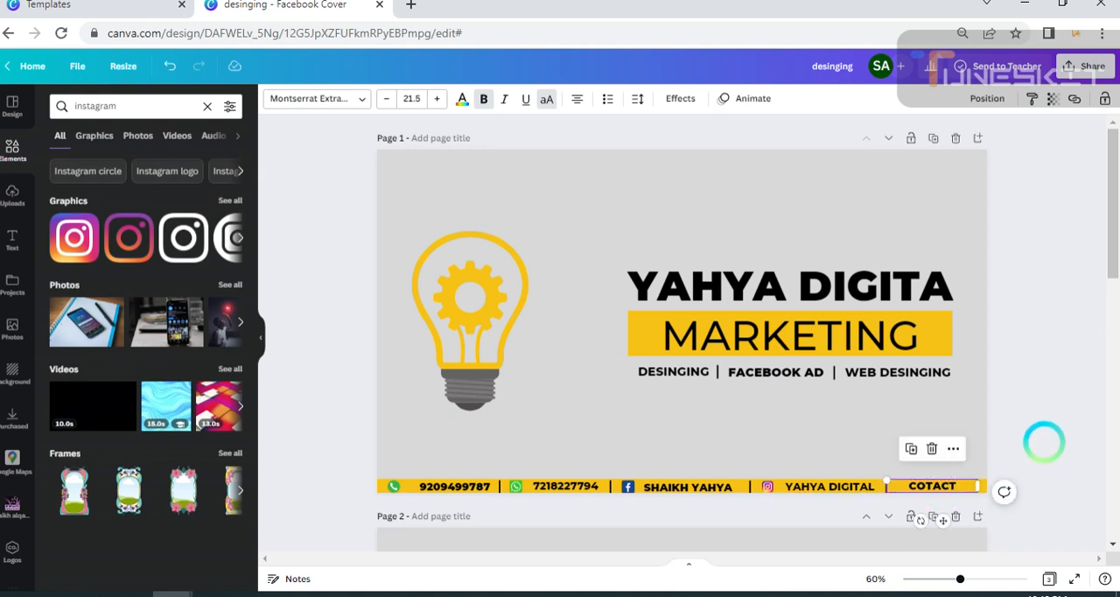
click(1045, 442)
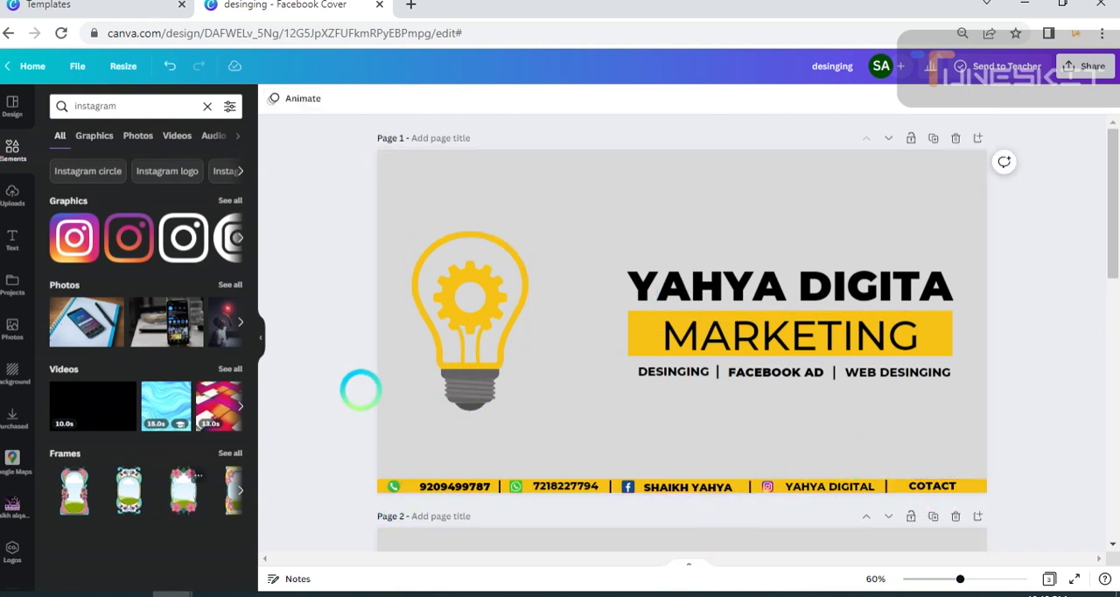
Duplicate the "DESINGING" service label and place the copy directly below the original.
click(13, 238)
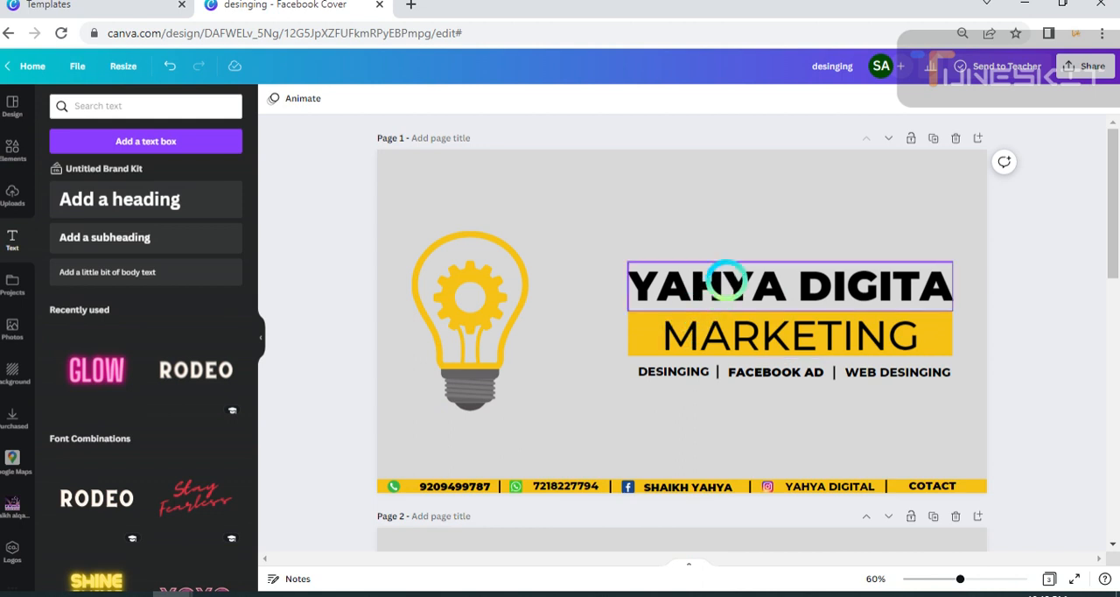
click(658, 371)
click(647, 332)
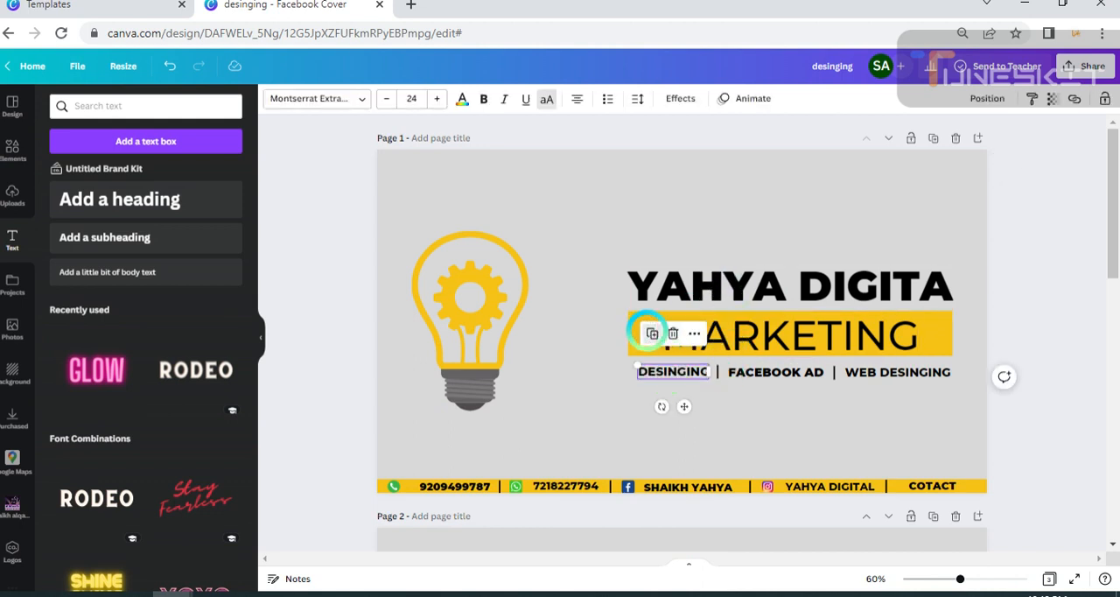
drag(674, 400, 679, 434)
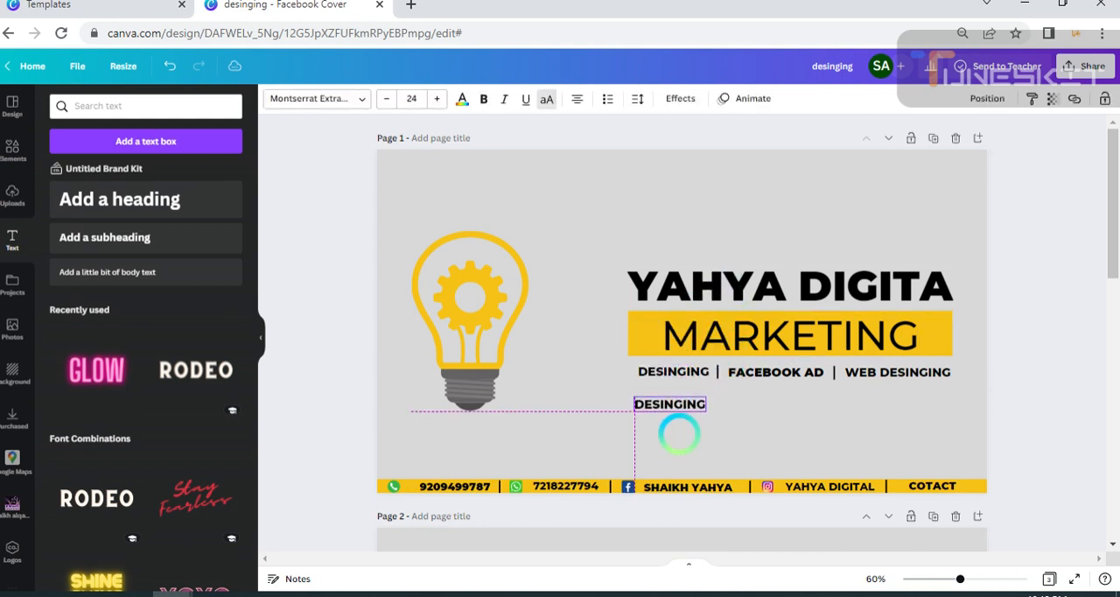
Replace the copied label's text below the service labels with "CONTACT US".
double_click(670, 403)
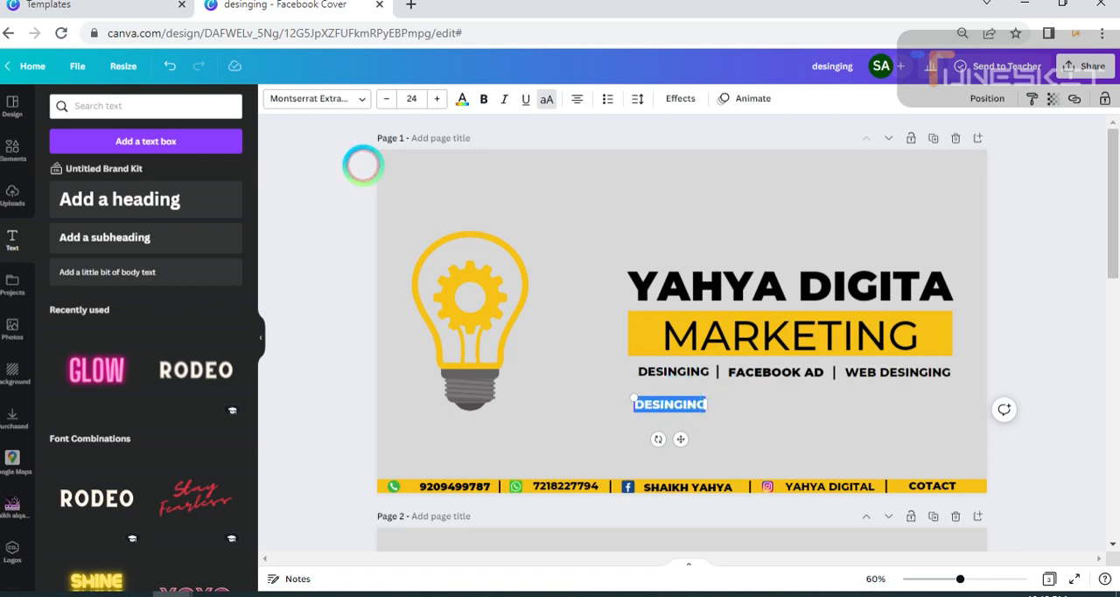
key(BackSpace)
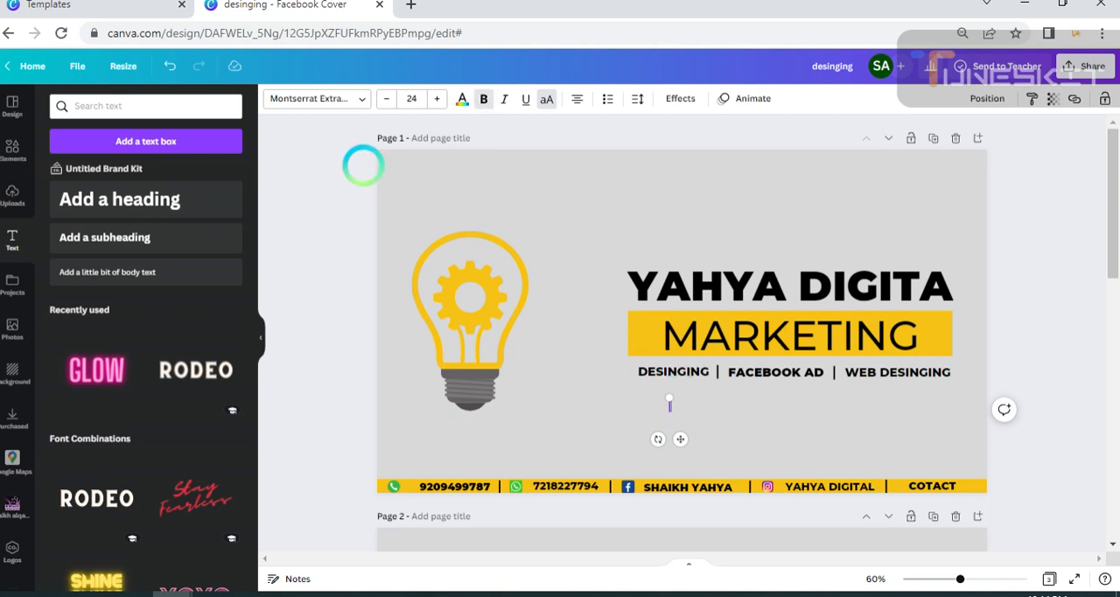
text(CONTACT US)
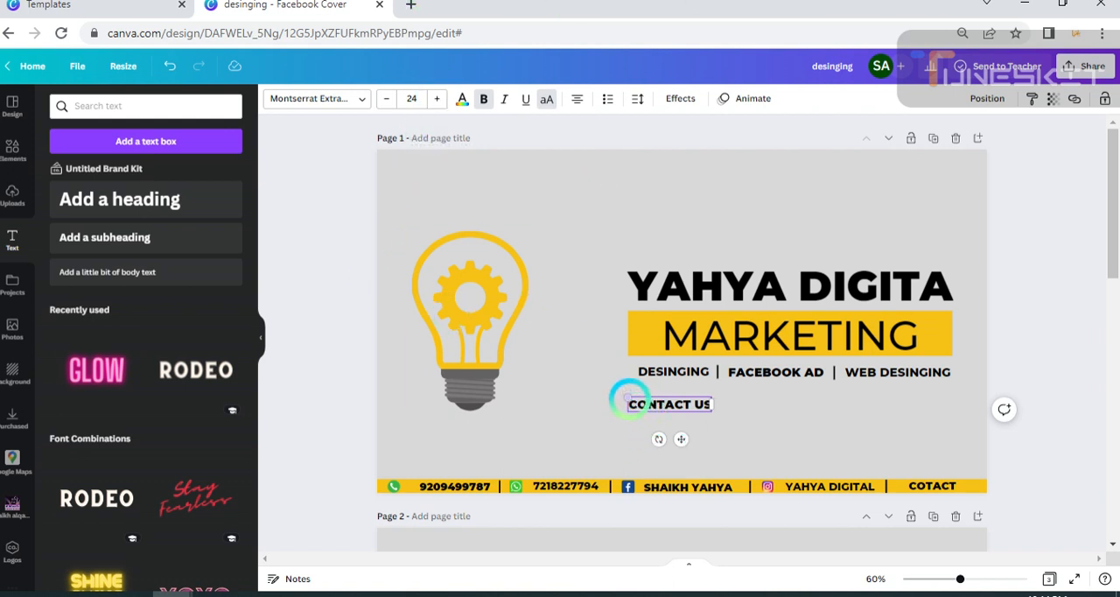
Enlarge "CONTACT US" to font size 25.9 and centre it beneath the row of service labels.
drag(626, 398, 620, 393)
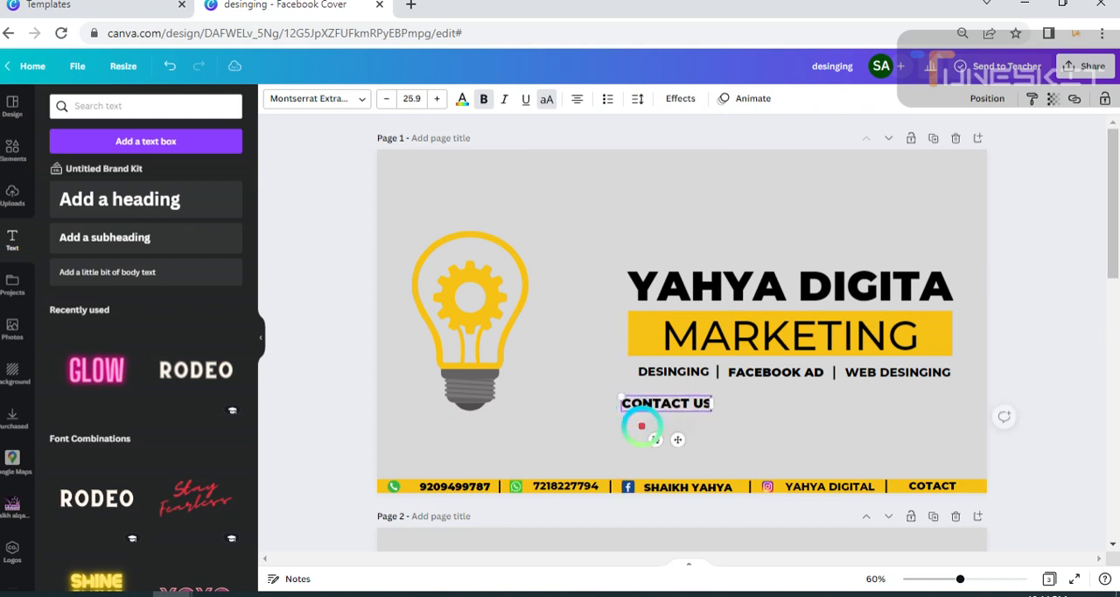
drag(674, 440, 805, 432)
click(857, 429)
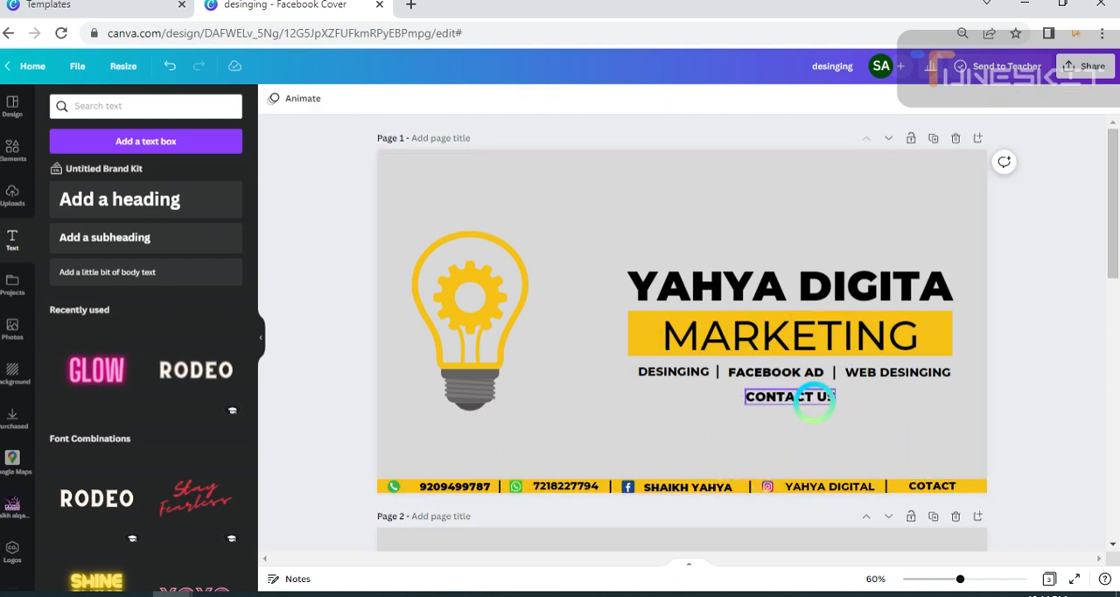
Duplicate the "CONTACT US" text and place the copy centred just below it.
click(800, 398)
click(768, 359)
drag(799, 443, 805, 458)
Replace the copied text beneath "CONTACT US" with "FORE MOREDETAILS".
drag(805, 411, 797, 418)
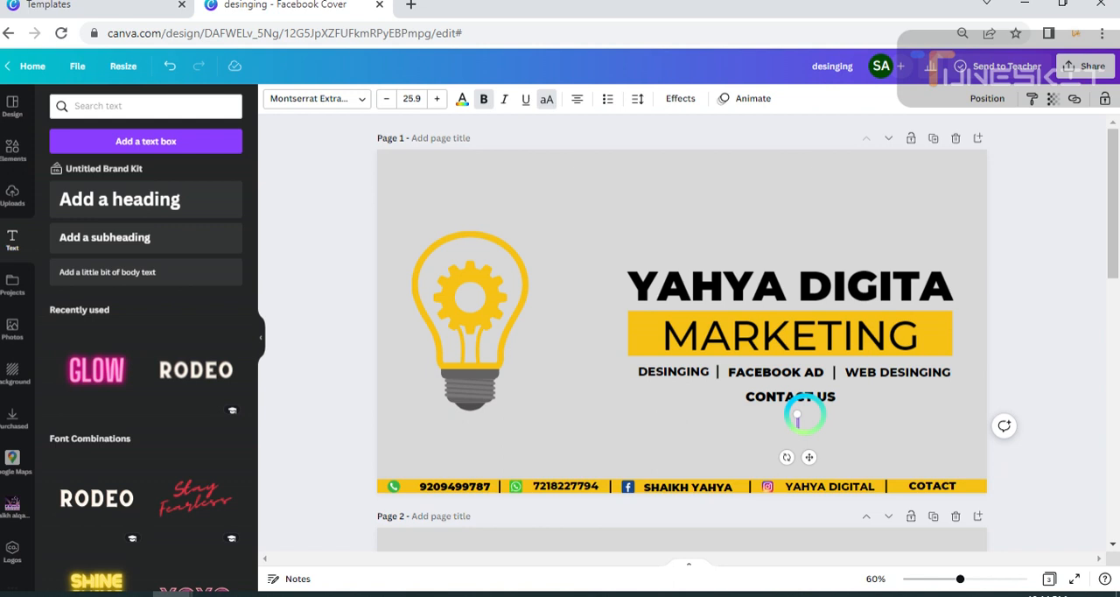
click(797, 418)
text(FORE M)
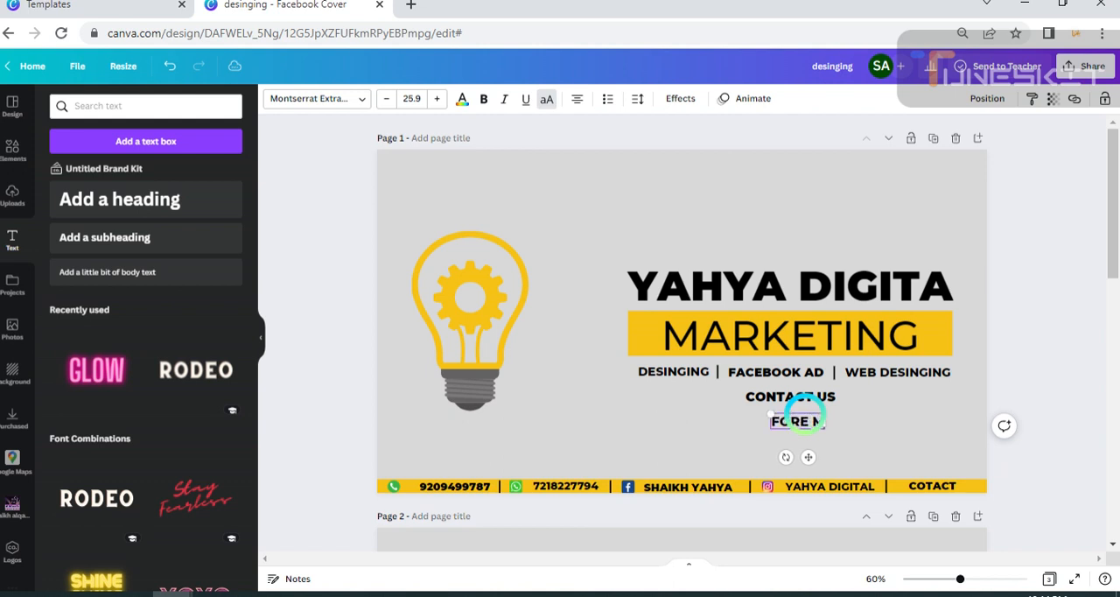
text(ORE)
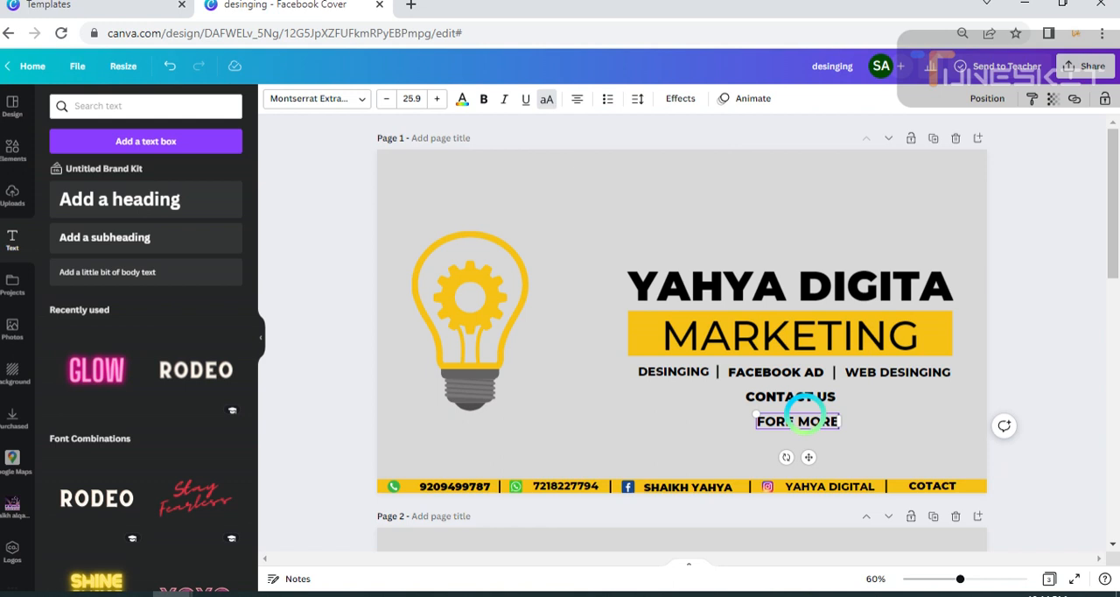
text(DET)
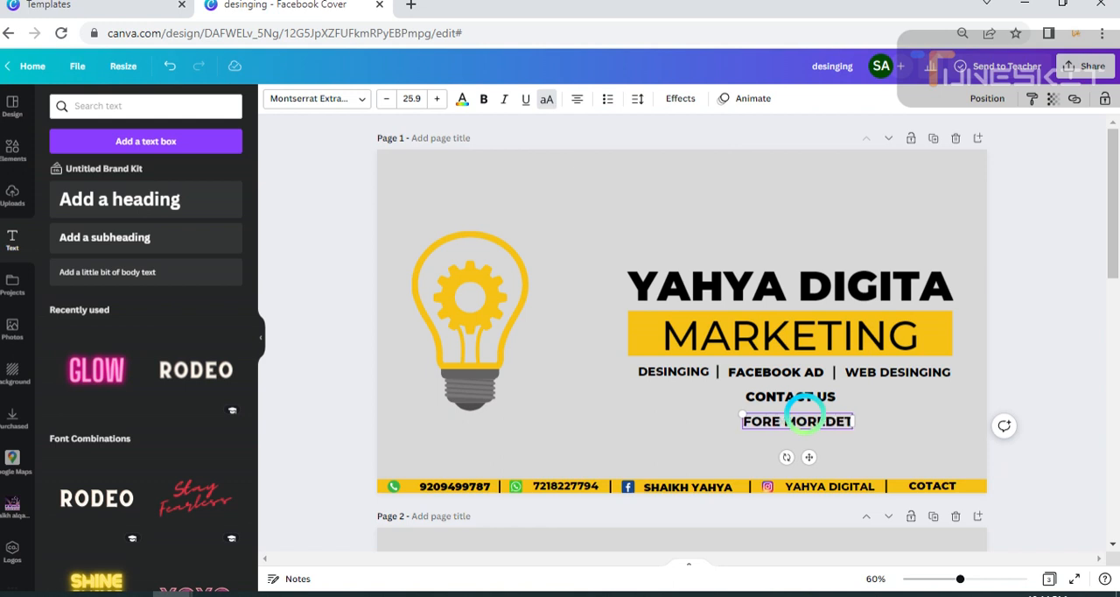
text(AILS)
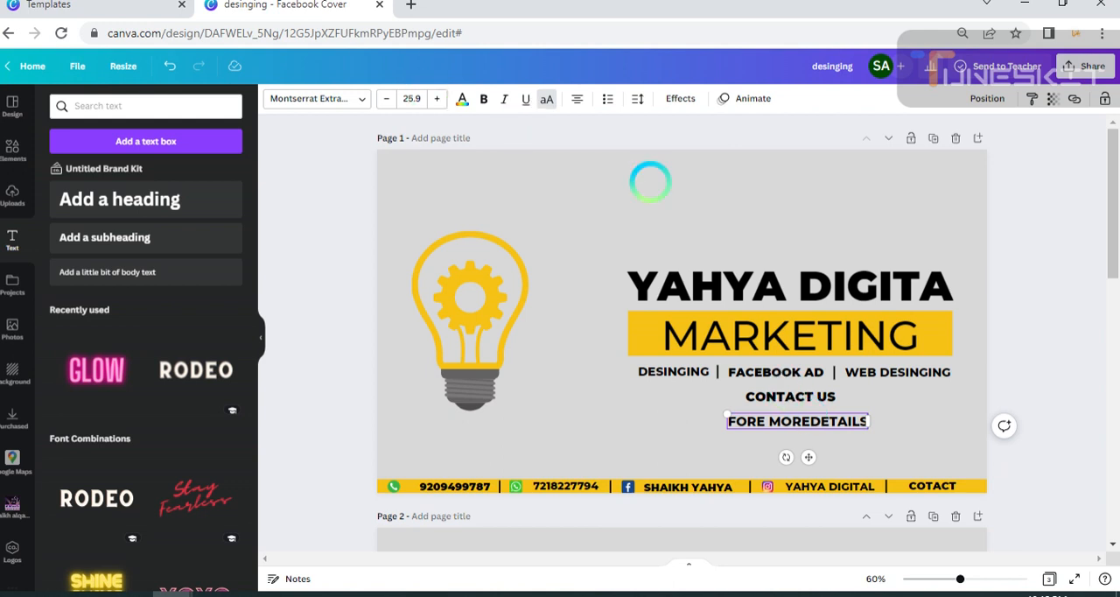
click(1067, 404)
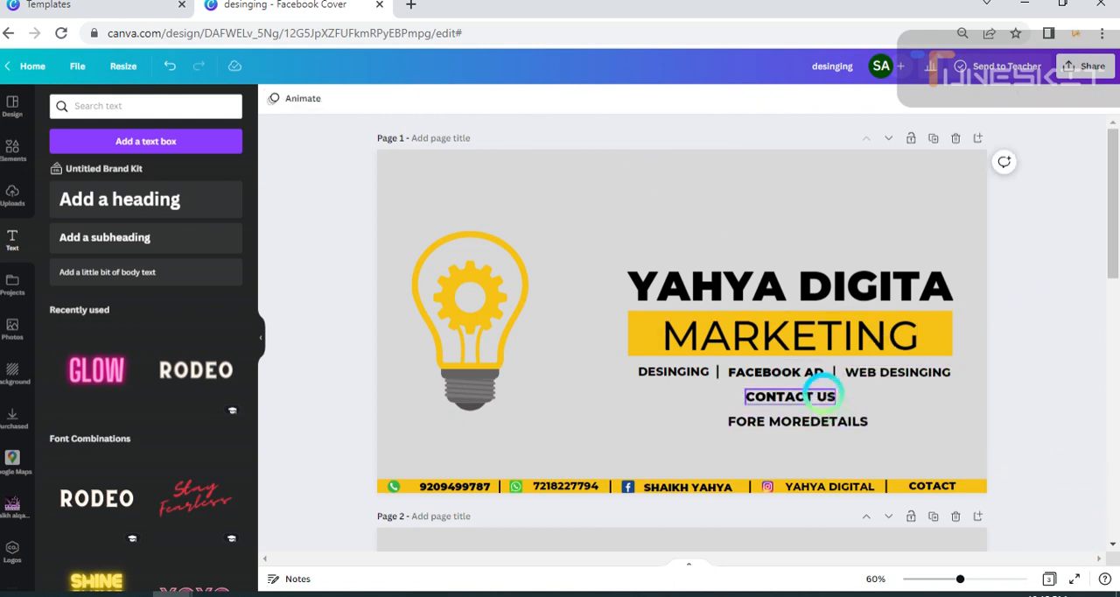
Move "FORE MOREDETAILS" up close beneath "CONTACT US" and set both lines to font size 28.9.
drag(822, 389, 838, 412)
click(1050, 385)
click(766, 395)
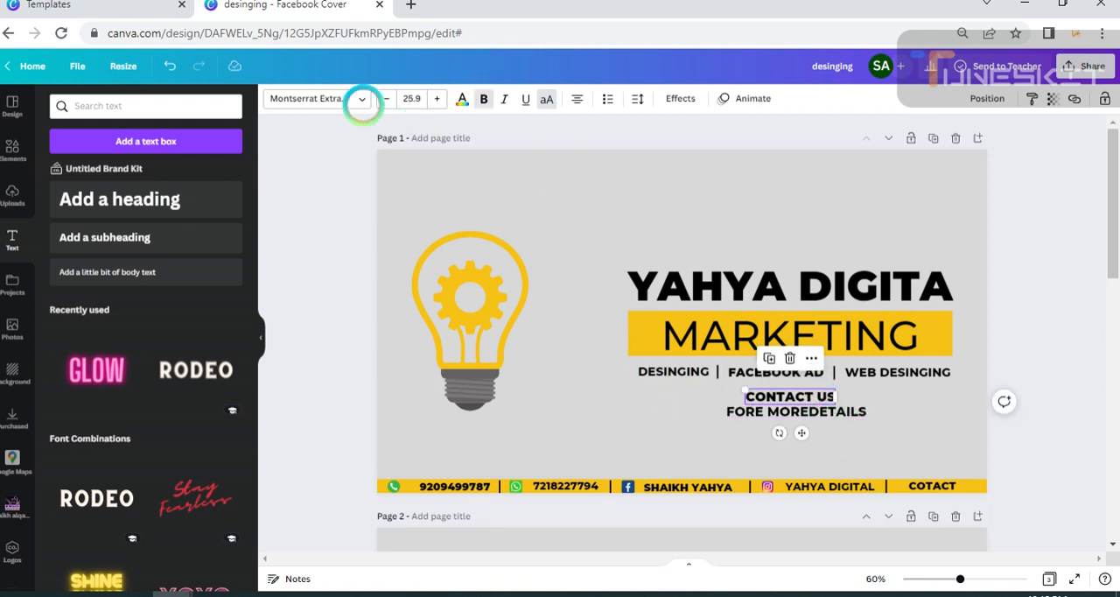
click(435, 98)
click(436, 98)
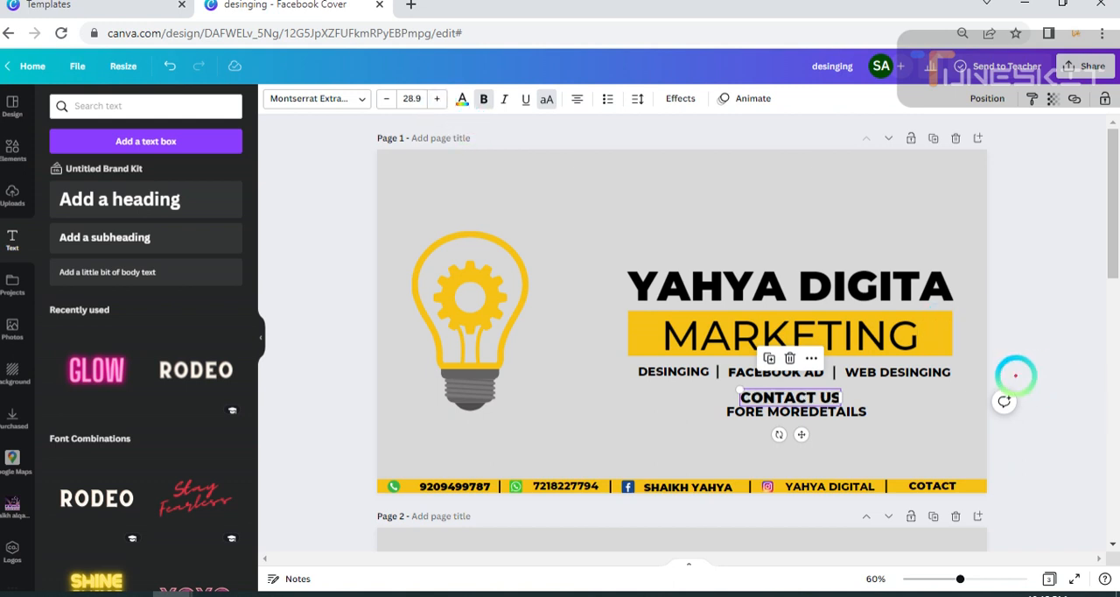
click(954, 389)
click(844, 407)
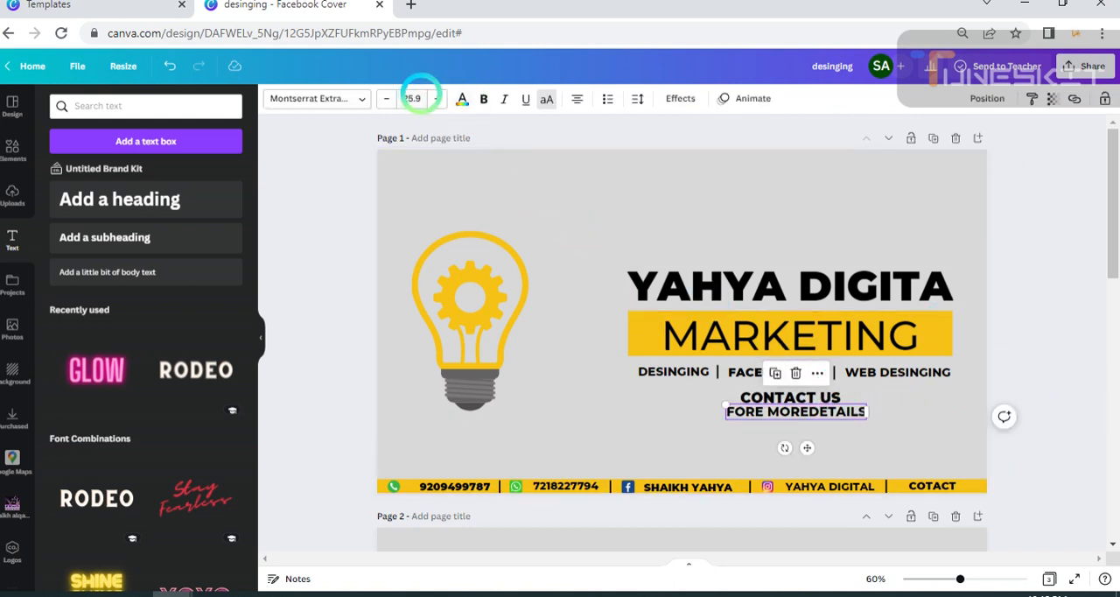
click(435, 98)
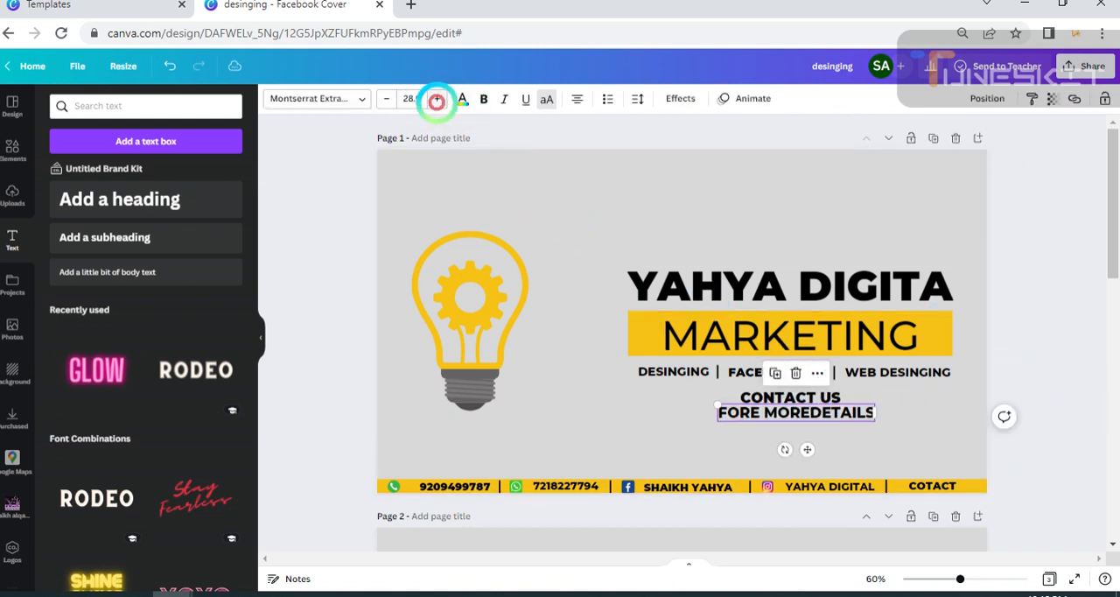
click(791, 456)
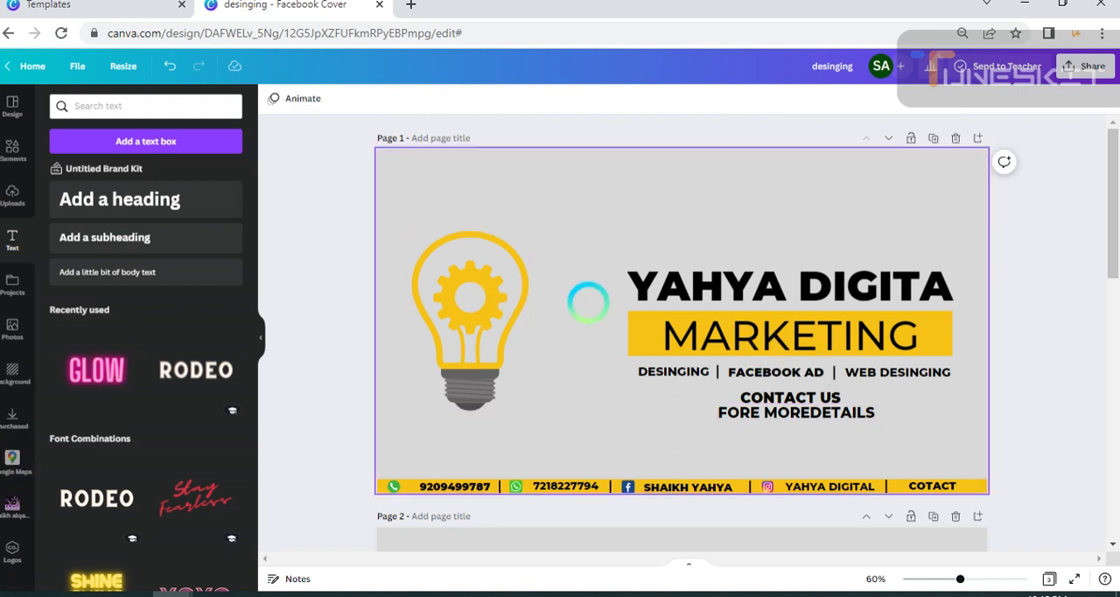
Move the heading, the yellow "MARKETING" bar and the row of service labels up together slightly.
drag(606, 271, 700, 365)
click(568, 262)
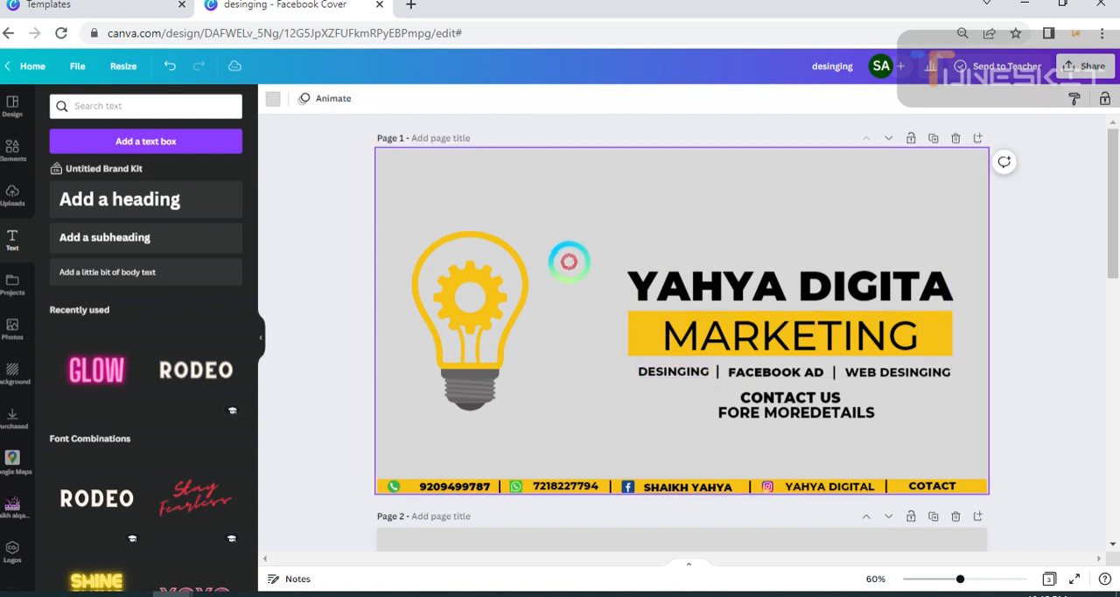
drag(584, 260, 948, 372)
mouse_move(880, 348)
mouse_down()
mouse_move(869, 325)
mouse_move(875, 343)
mouse_up()
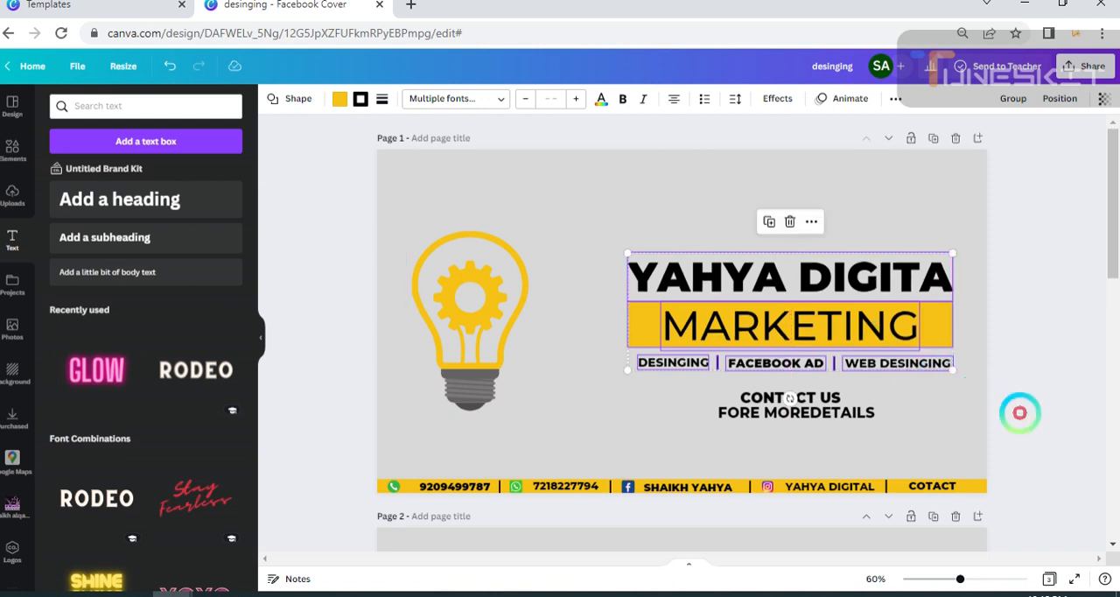
click(1020, 411)
Reposition "CONTACT US" and "FORE MOREDETAILS" below the service labels with a clear gap between the two lines.
click(788, 390)
mouse_move(785, 382)
mouse_down()
mouse_move(809, 388)
mouse_move(807, 407)
mouse_move(824, 418)
mouse_move(803, 392)
mouse_up()
click(1029, 432)
click(977, 442)
mouse_move(828, 418)
mouse_down()
mouse_move(820, 414)
mouse_move(842, 417)
mouse_move(832, 415)
mouse_up()
click(1030, 457)
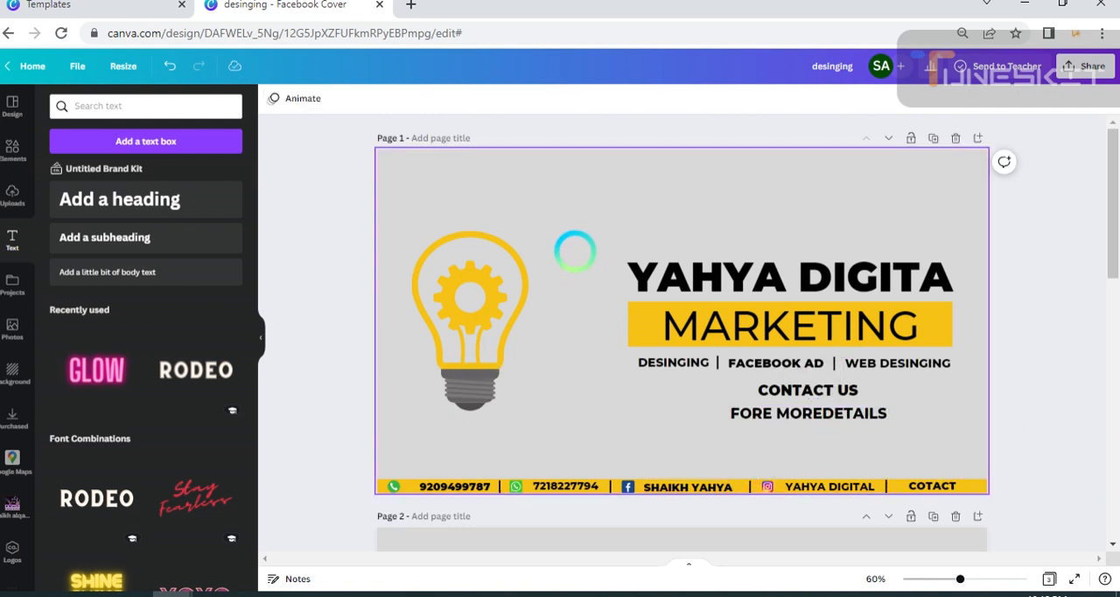
Move the heading, yellow bar, service labels and both contact lines up and slightly left as one block.
drag(575, 243, 910, 395)
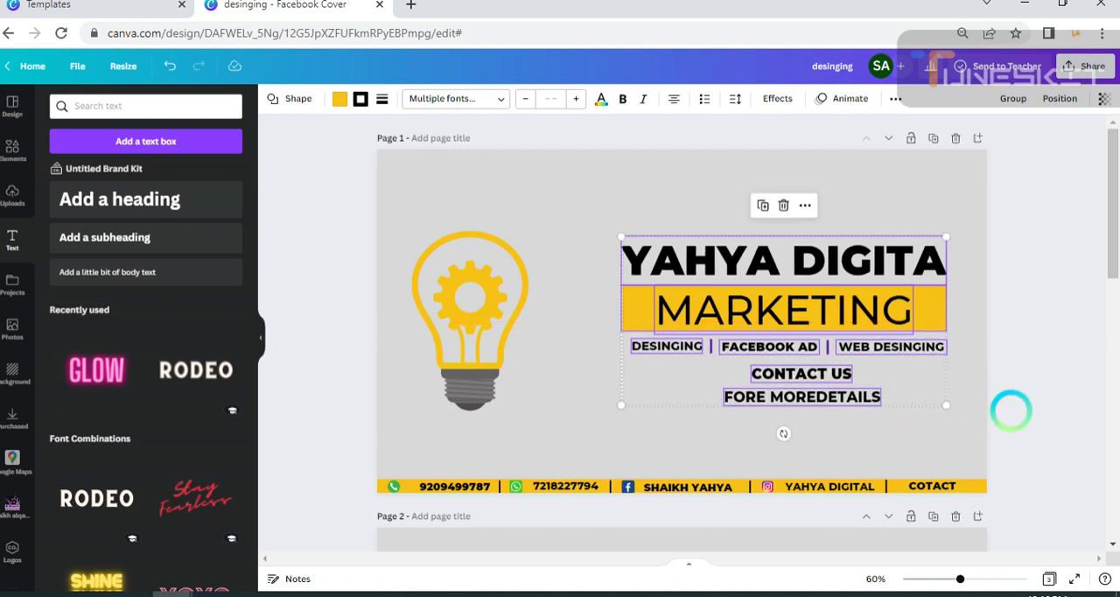
click(1010, 410)
drag(457, 324, 457, 323)
click(612, 404)
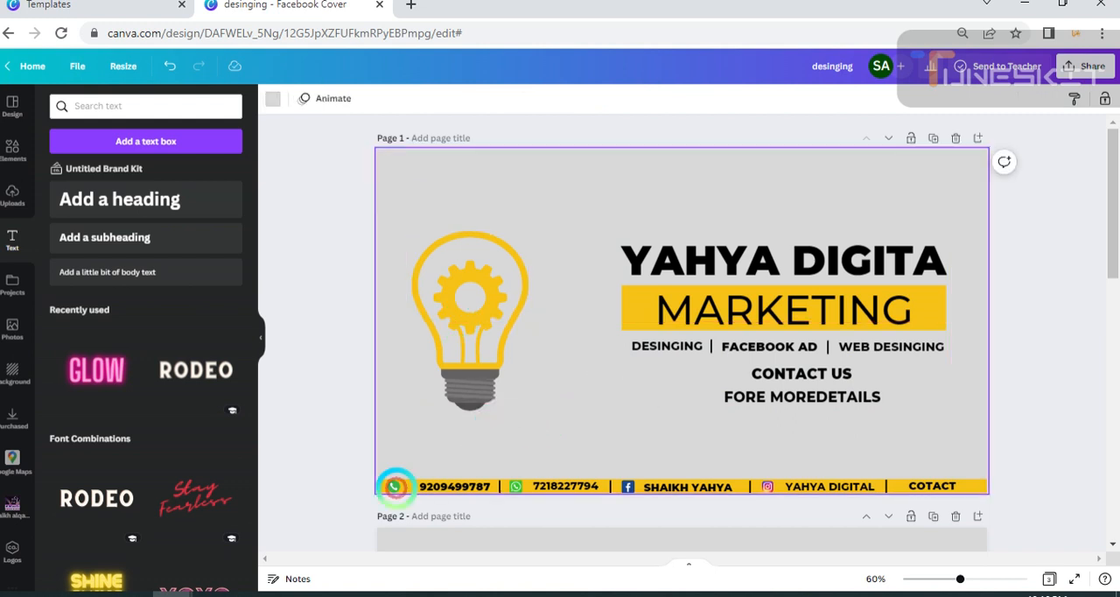
Raise the light bulb slightly on the cover.
click(456, 347)
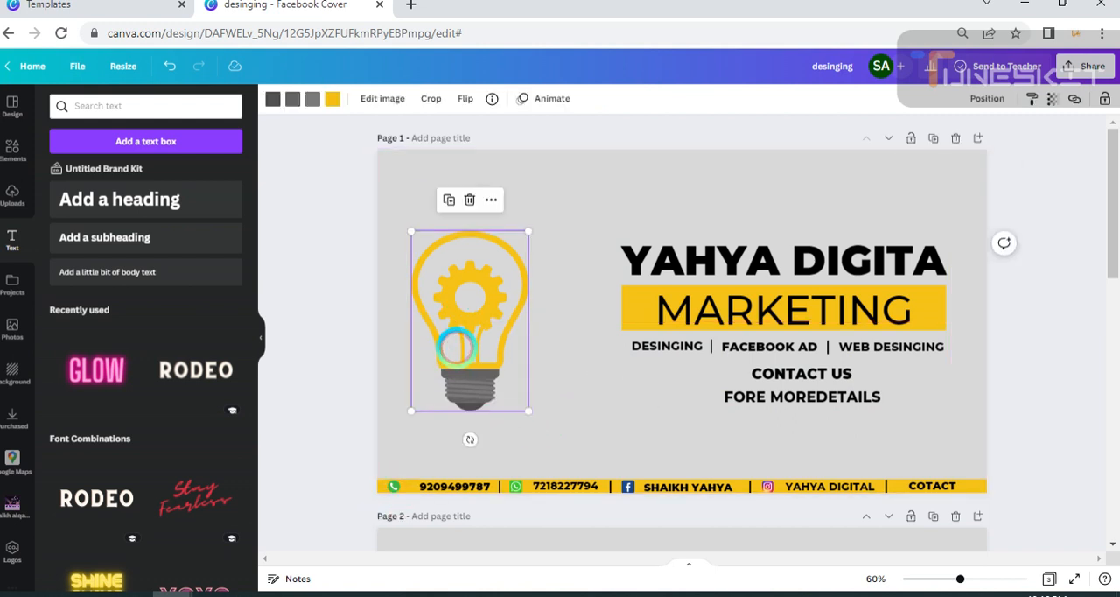
drag(484, 295, 483, 288)
click(579, 345)
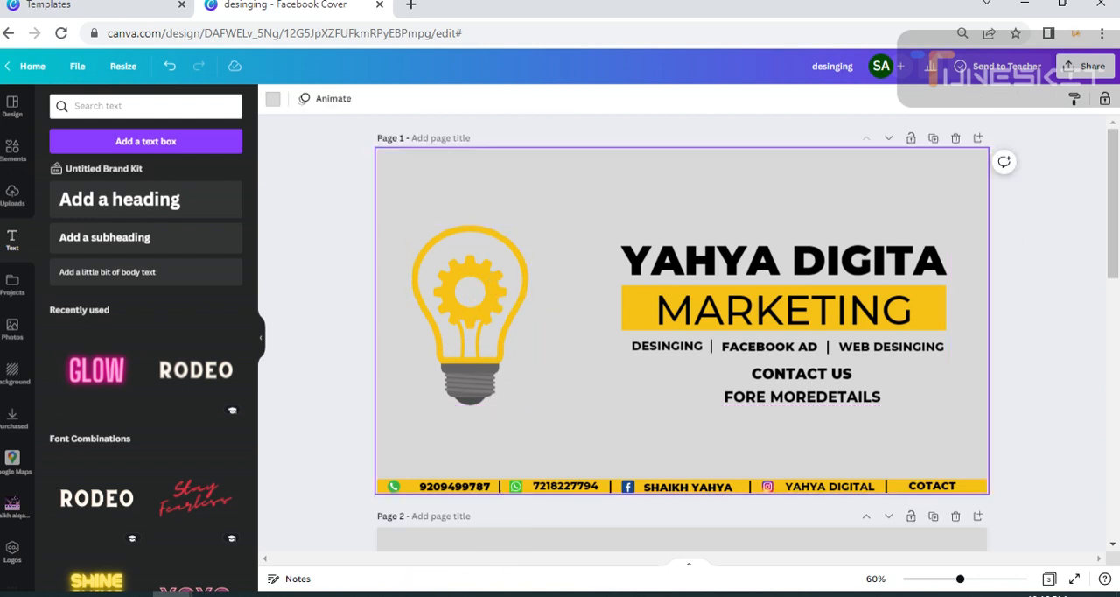
Turn off bold for "CONTACT US" and nudge the line slightly up and left beneath the service labels.
click(781, 374)
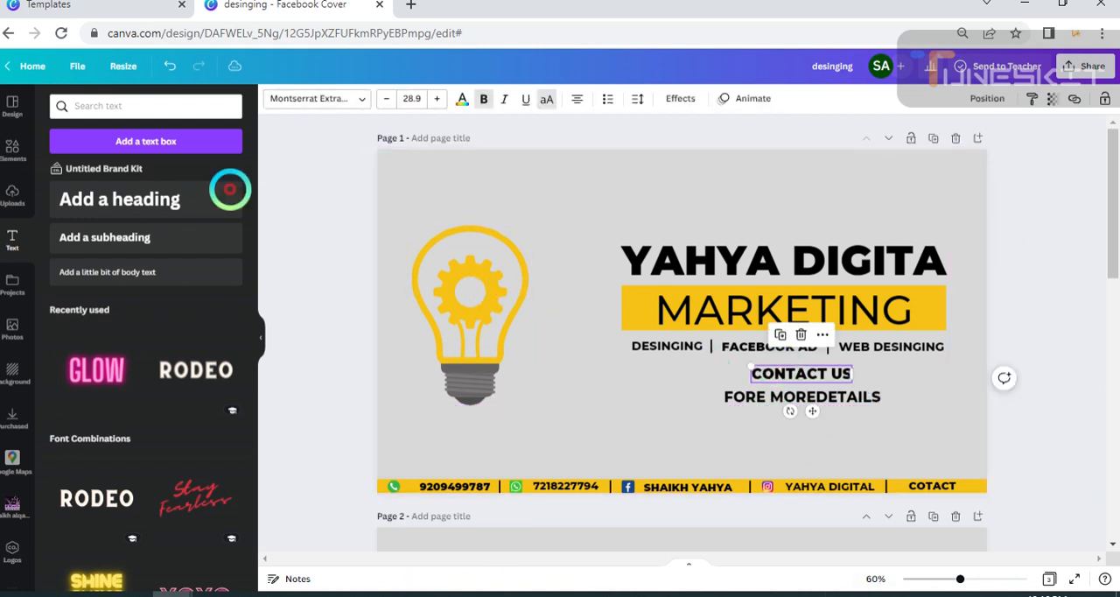
click(479, 101)
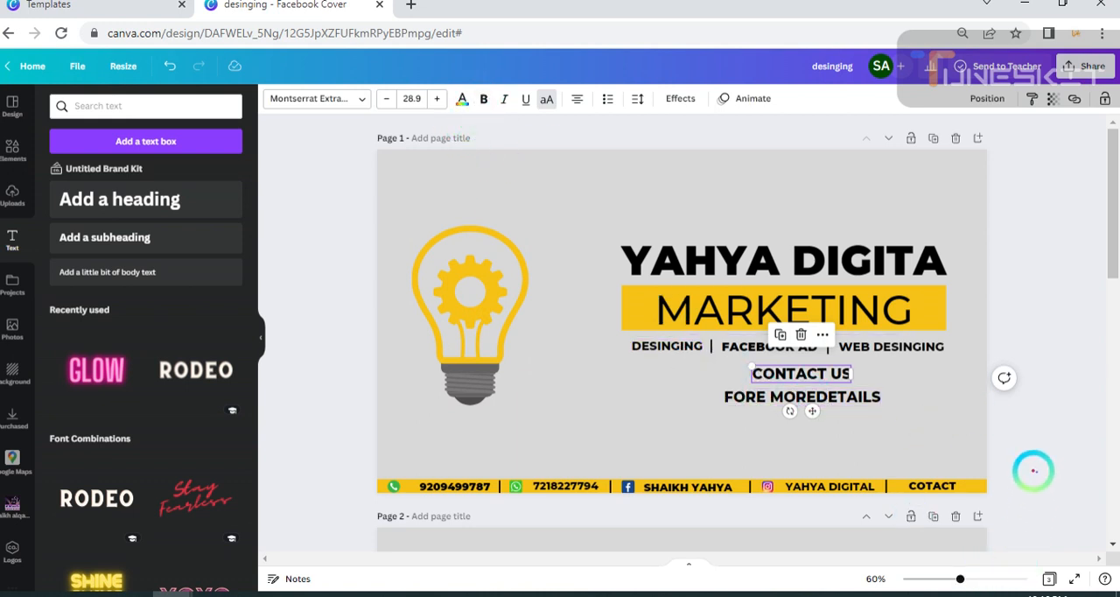
click(533, 540)
click(835, 385)
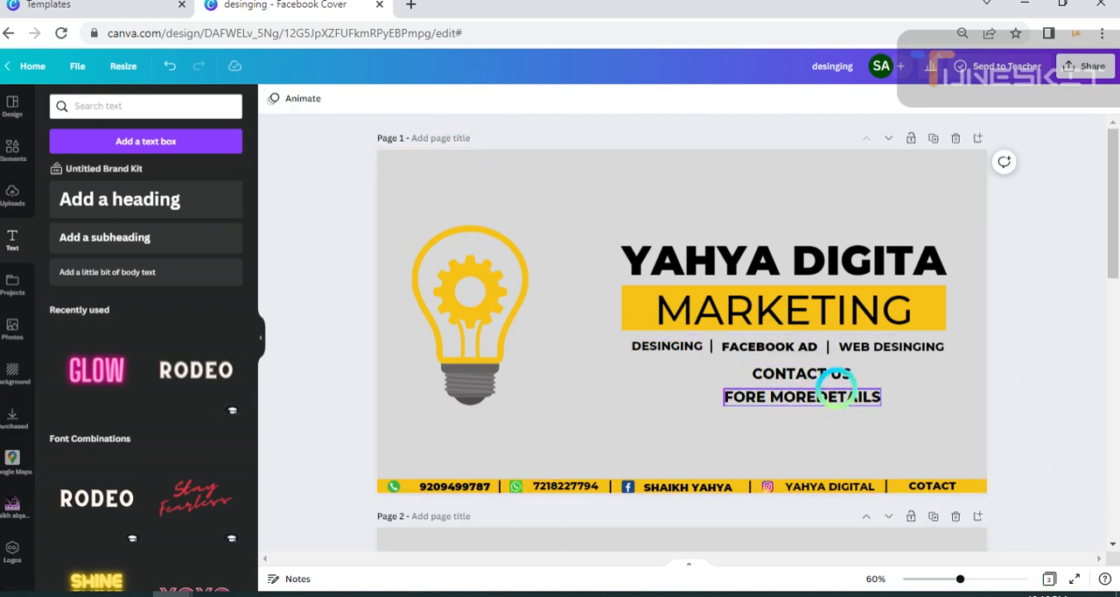
mouse_move(832, 368)
mouse_down()
mouse_move(807, 371)
mouse_move(835, 350)
mouse_move(825, 371)
mouse_up()
click(1007, 438)
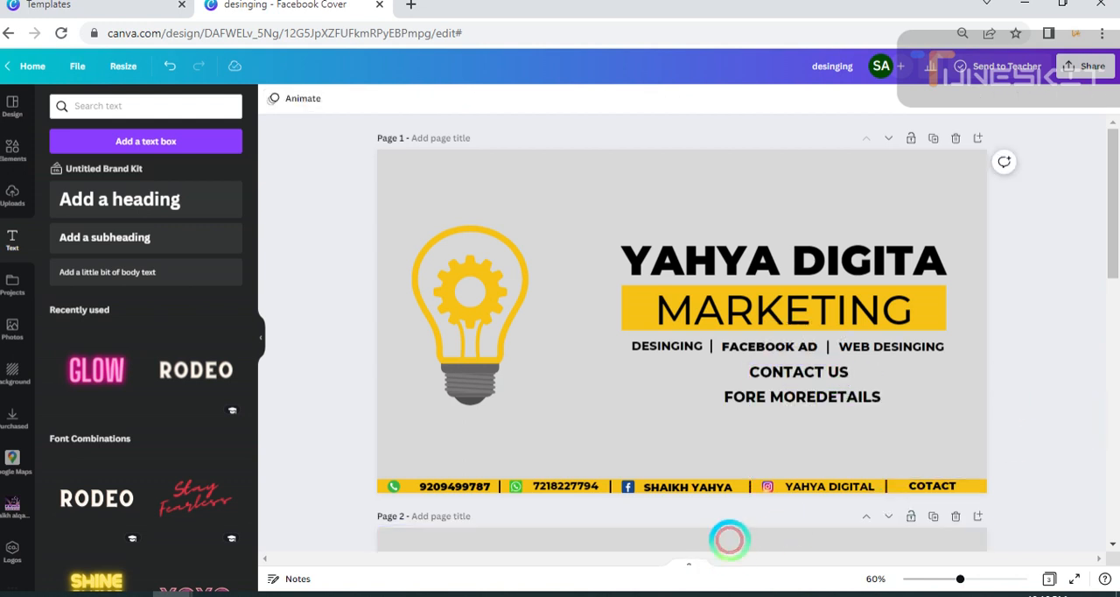
Adjust the positions of "CONTACT US" and "FORE MOREDETAILS" so they sit closely stacked and centred below the service labels.
drag(798, 417, 805, 426)
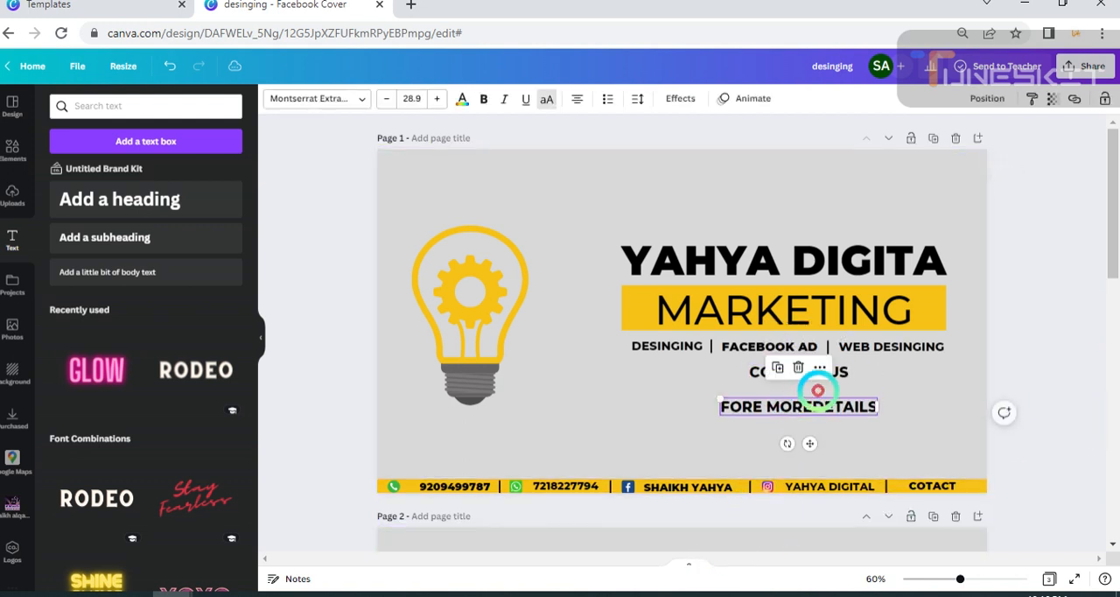
drag(841, 372, 850, 399)
click(919, 439)
click(845, 414)
click(1032, 436)
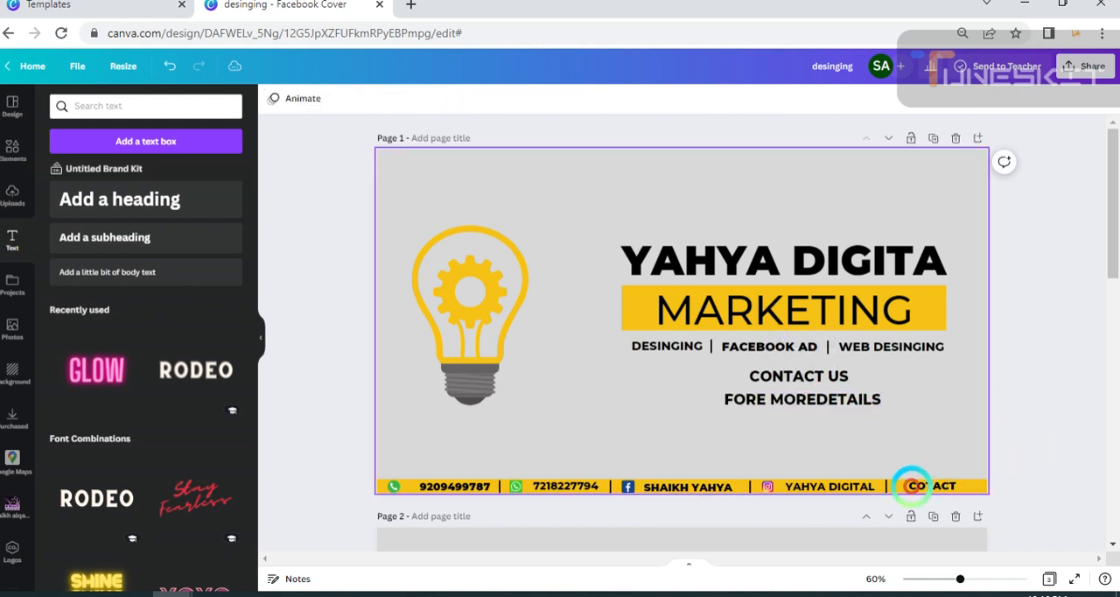
click(837, 400)
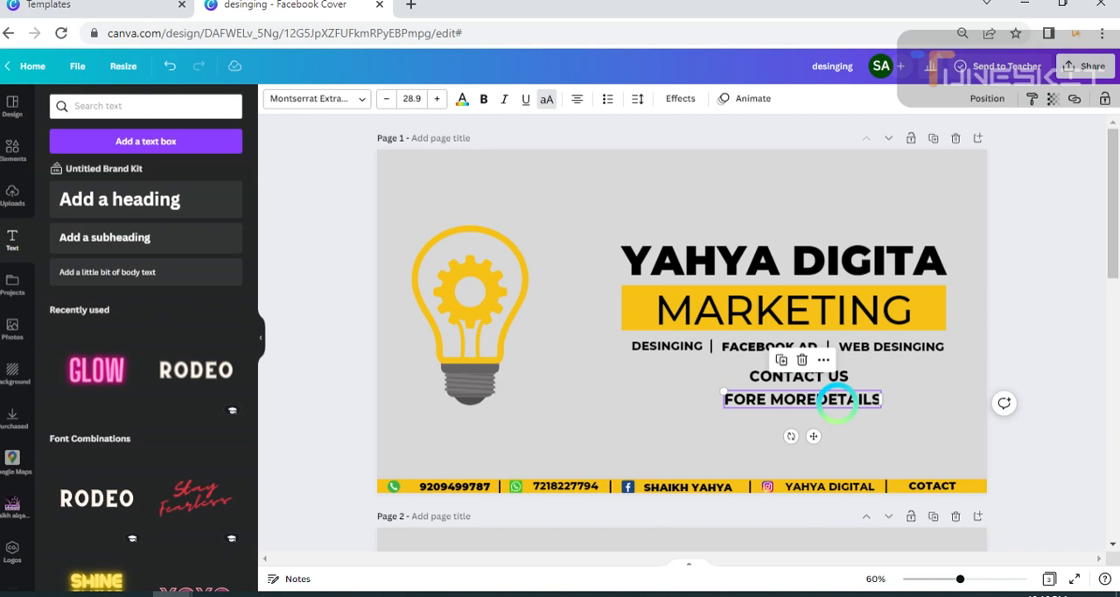
drag(838, 398, 840, 397)
click(384, 387)
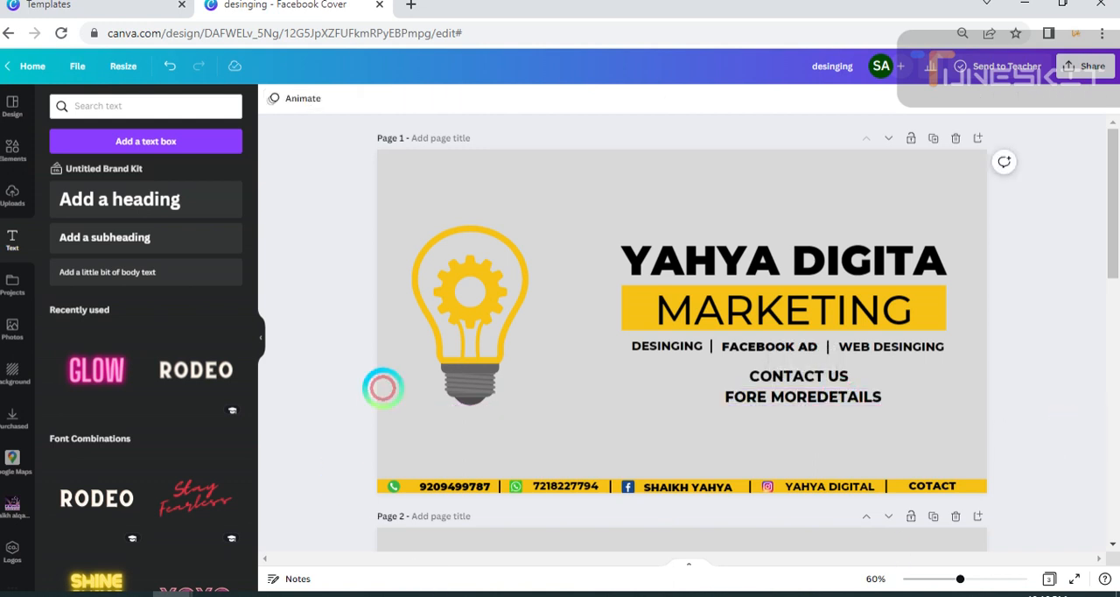
Nudge the whole text block slightly right and lower the light bulb a little.
drag(590, 224, 921, 394)
click(1094, 435)
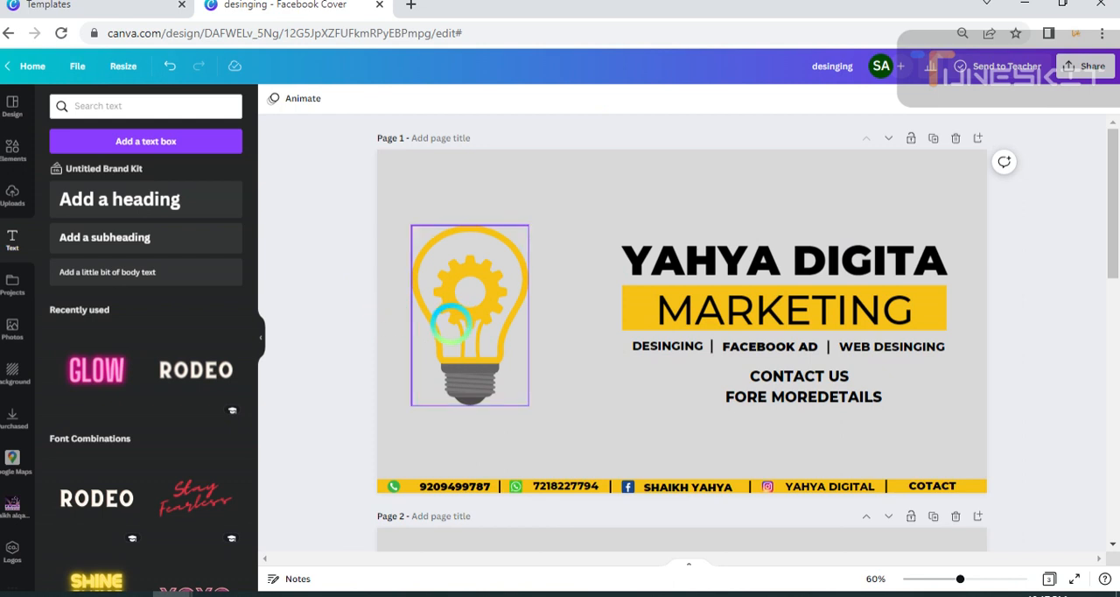
drag(455, 317, 457, 323)
Check the reference design on page 3 and recolour "CONTACT US" on page 1 with the document's yellow.
scroll(692, 327, down, 8)
scroll(692, 393, up, 1)
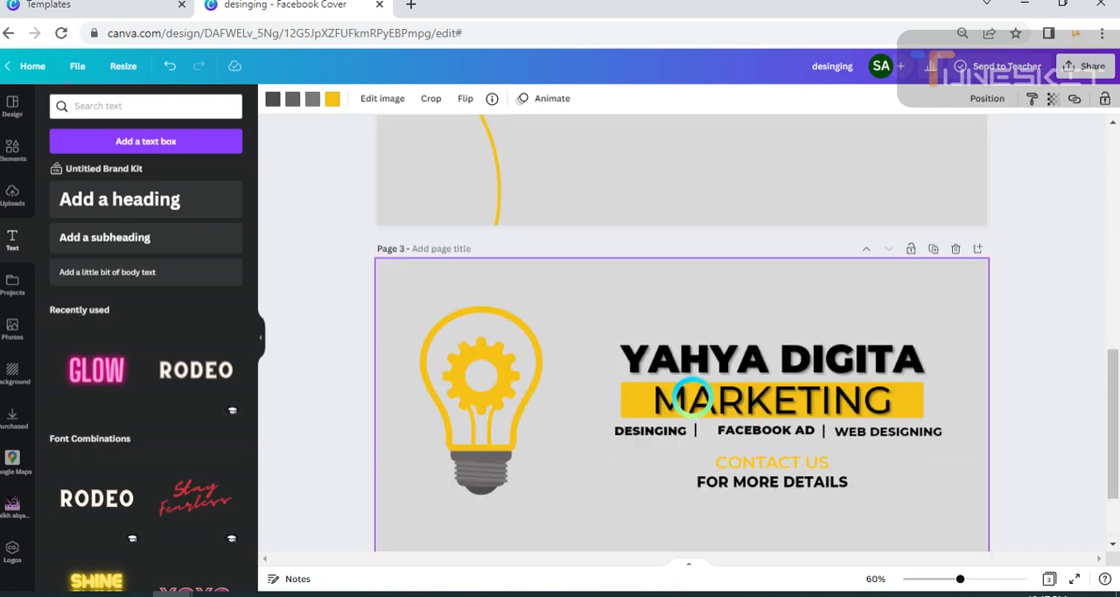
scroll(692, 398, down, 2)
scroll(692, 395, up, 3)
scroll(691, 395, down, 2)
scroll(692, 394, up, 8)
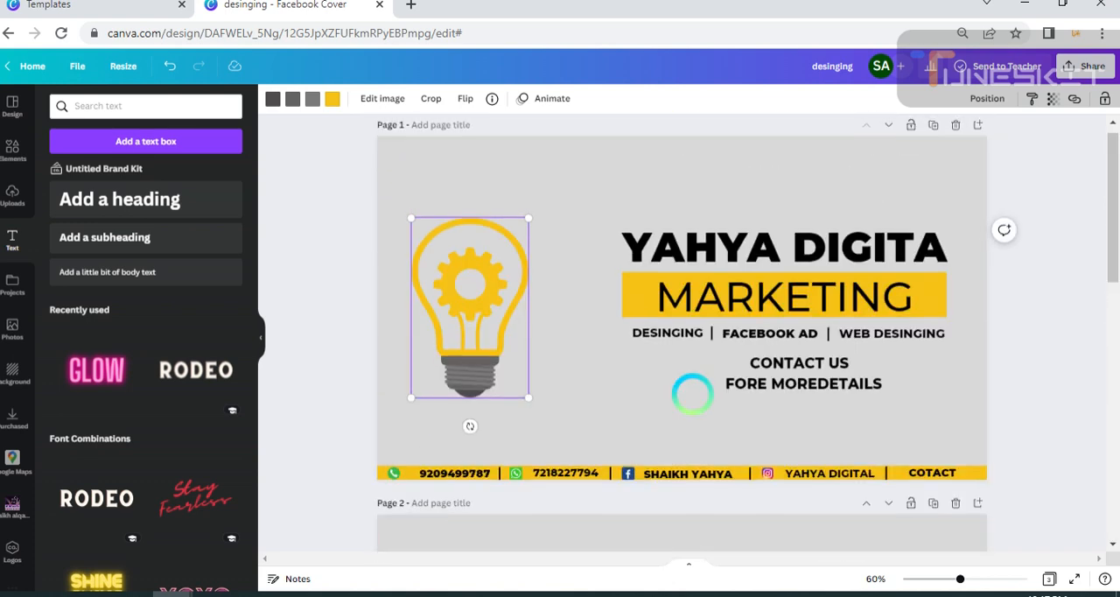
scroll(692, 393, up, 1)
click(735, 376)
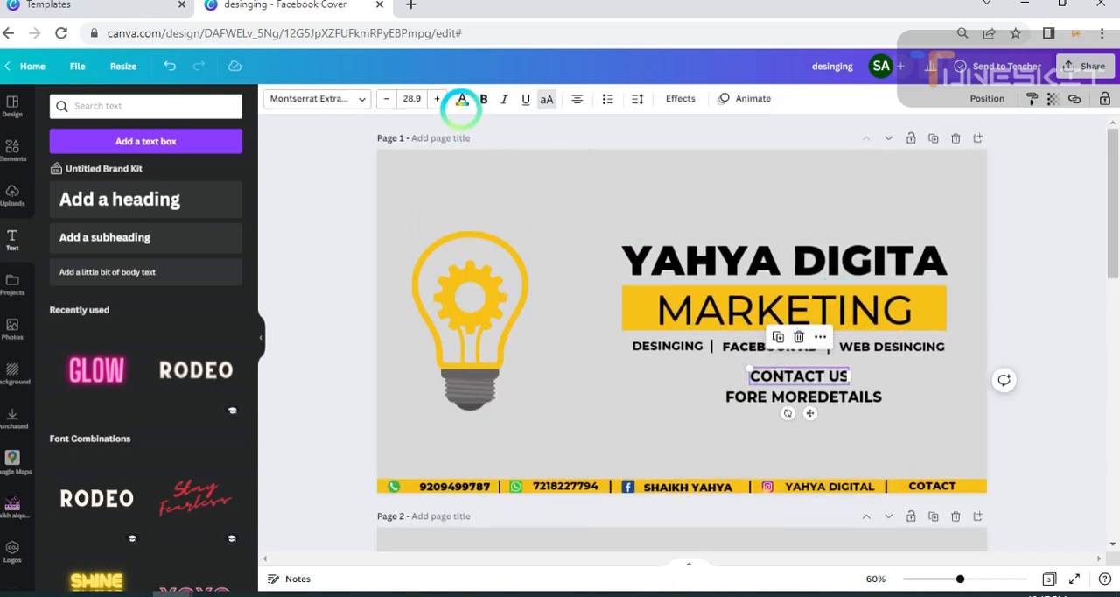
click(462, 99)
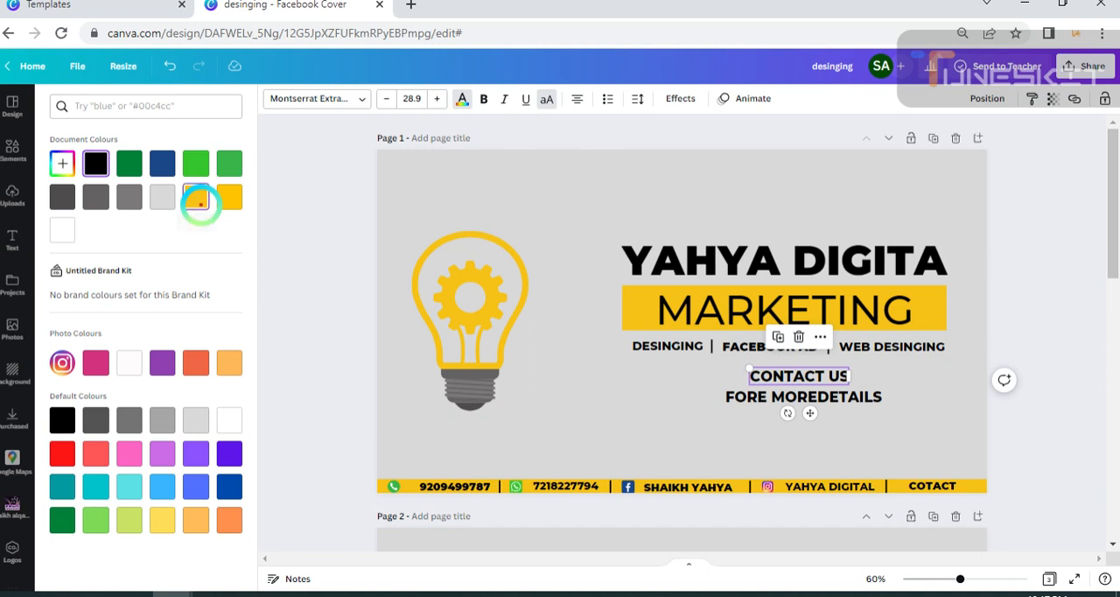
click(198, 200)
click(1017, 412)
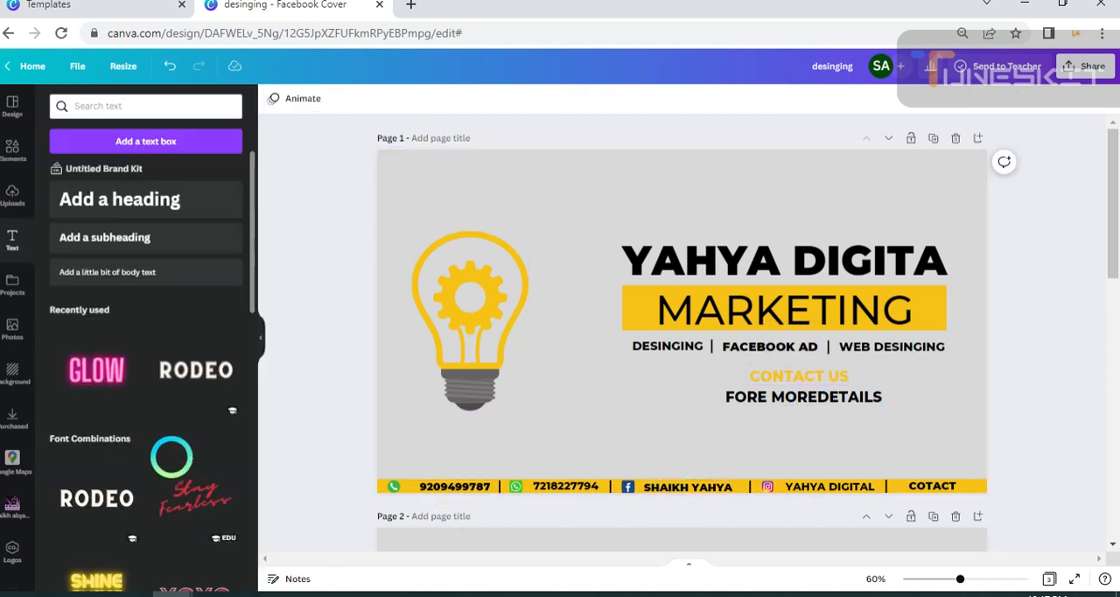
Make the yellow "CONTACT US" text bold.
click(815, 360)
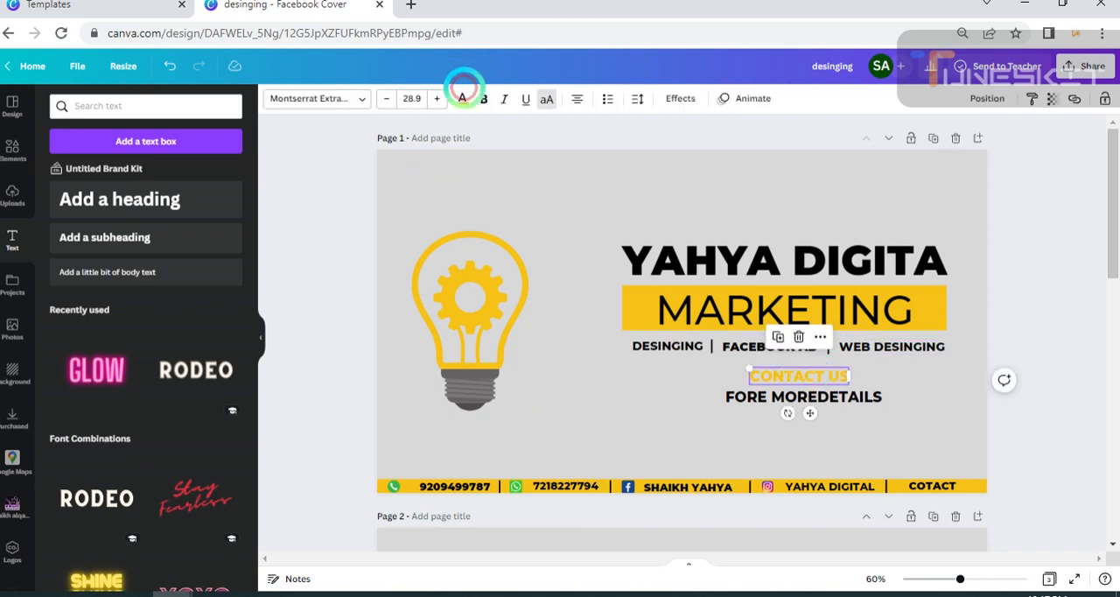
click(484, 99)
click(1019, 407)
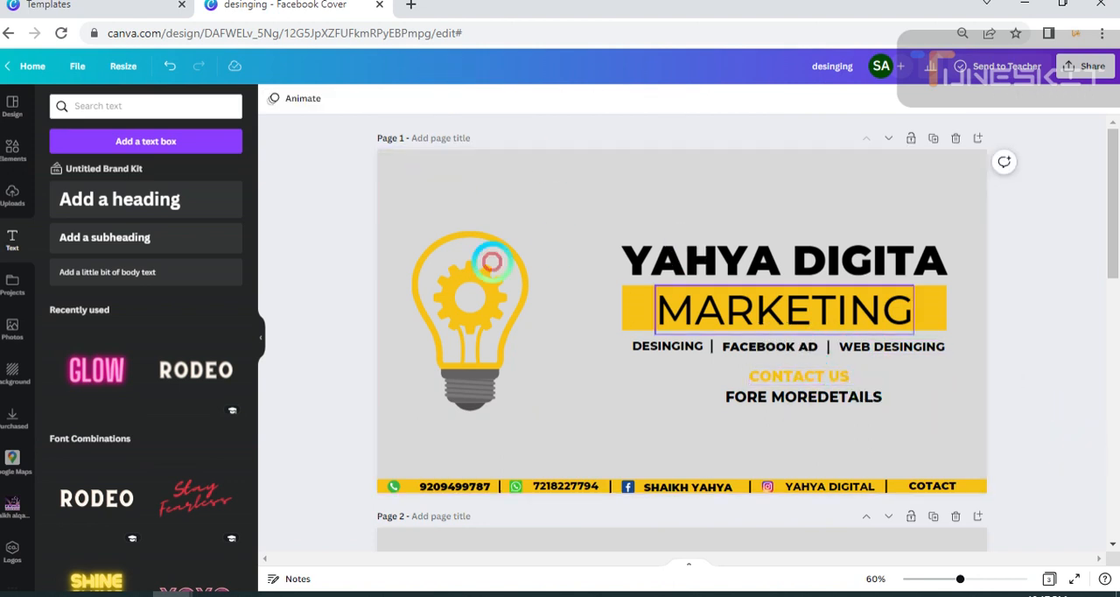
Apply a Shadow effect to the page 1 title and "MARKETING" text together, with blur 21 and transparency 44.
drag(609, 238, 840, 321)
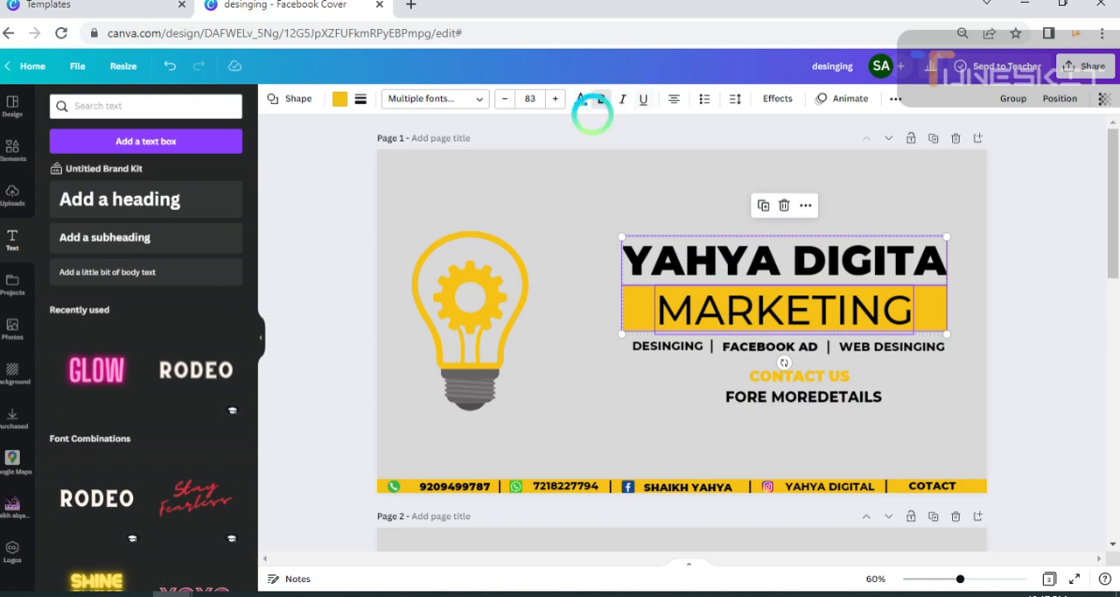
click(777, 98)
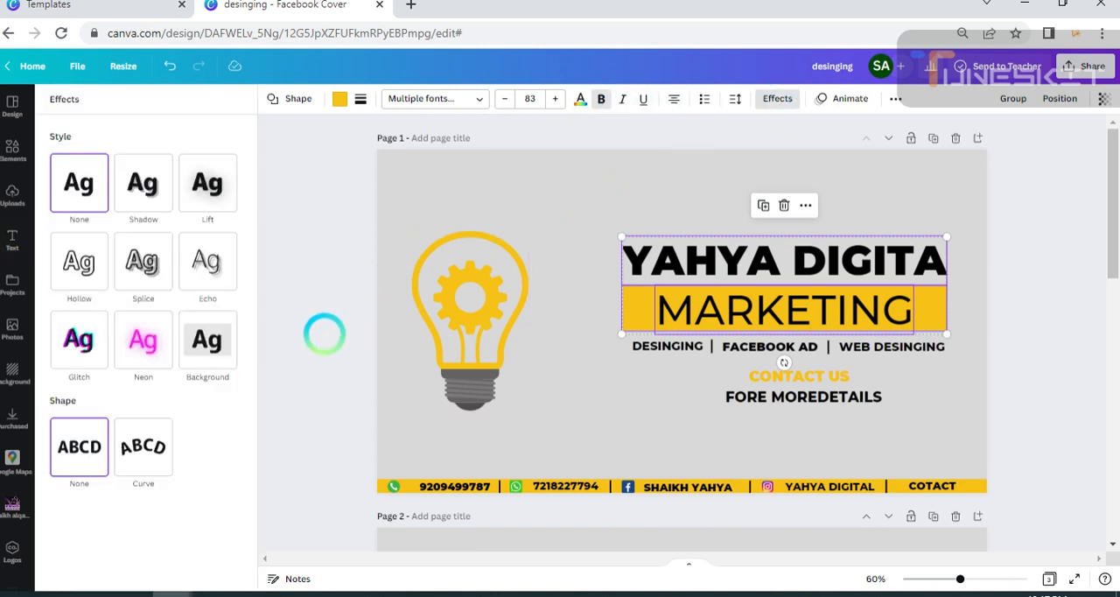
click(147, 197)
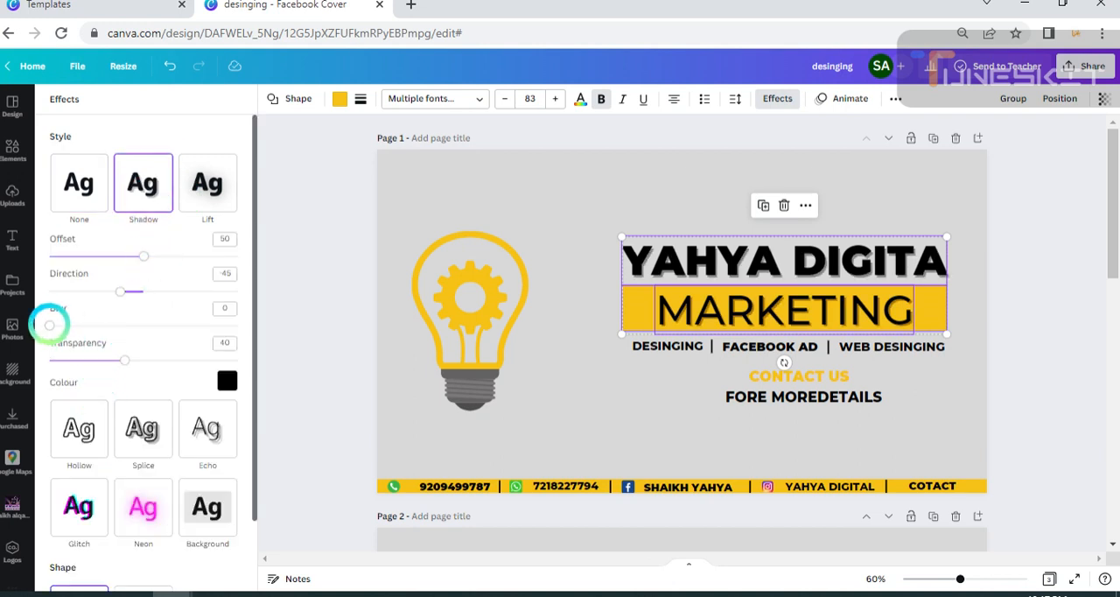
drag(50, 325, 77, 324)
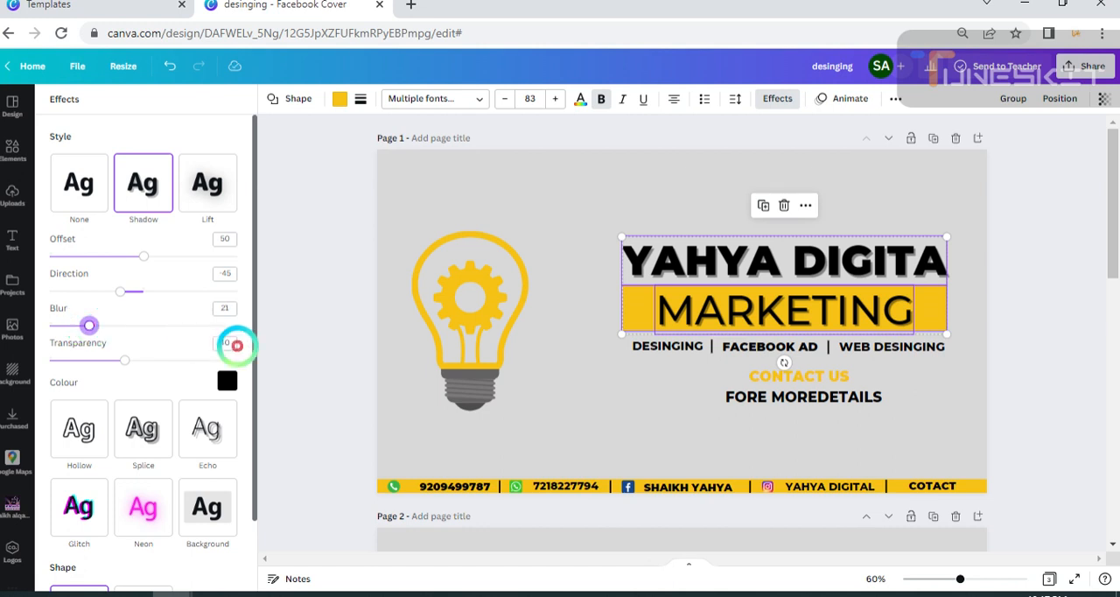
click(295, 362)
click(824, 454)
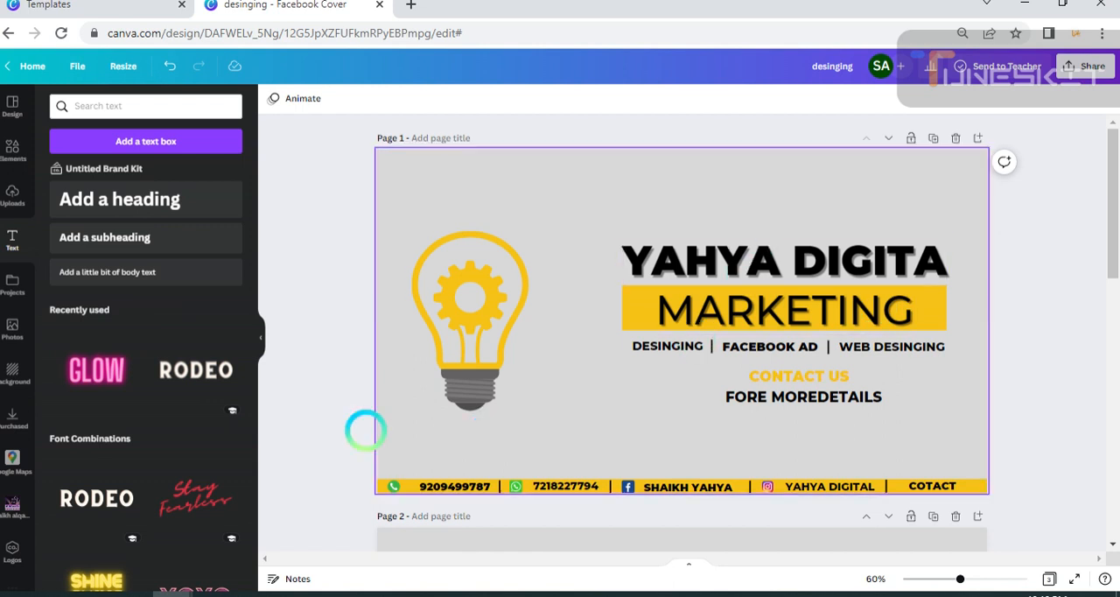
mouse_move(470, 351)
mouse_down()
mouse_move(475, 317)
mouse_move(461, 338)
mouse_move(468, 352)
mouse_up()
click(1005, 369)
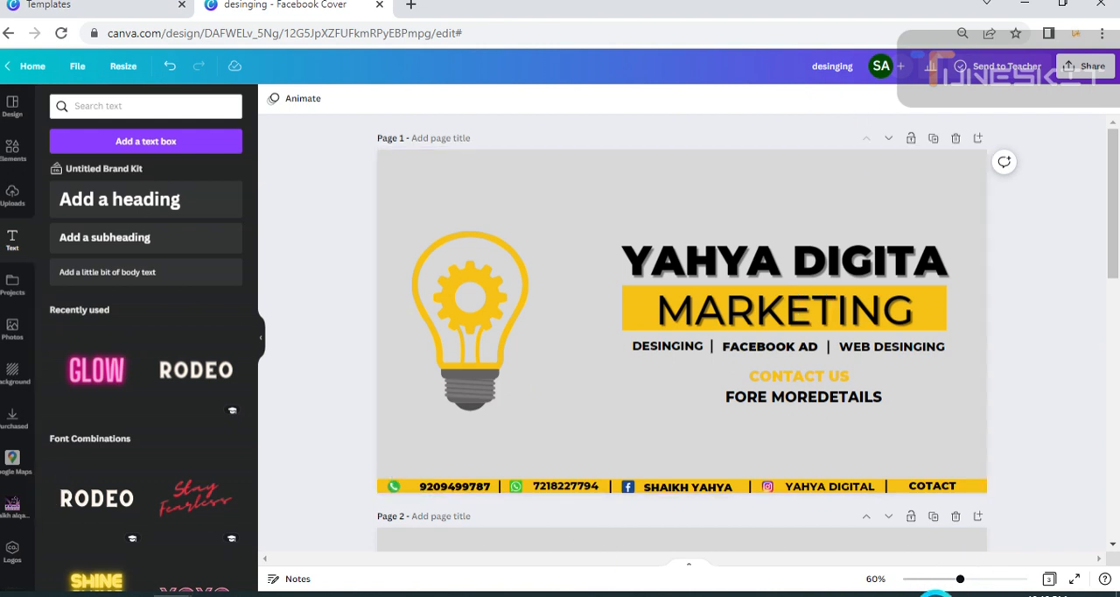
click(934, 594)
click(905, 575)
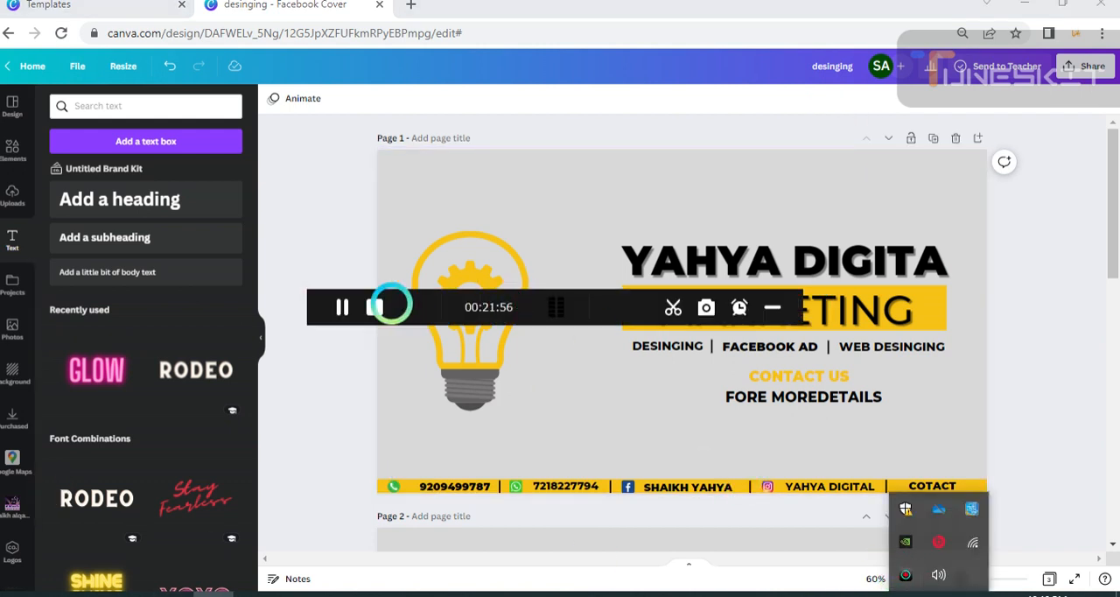